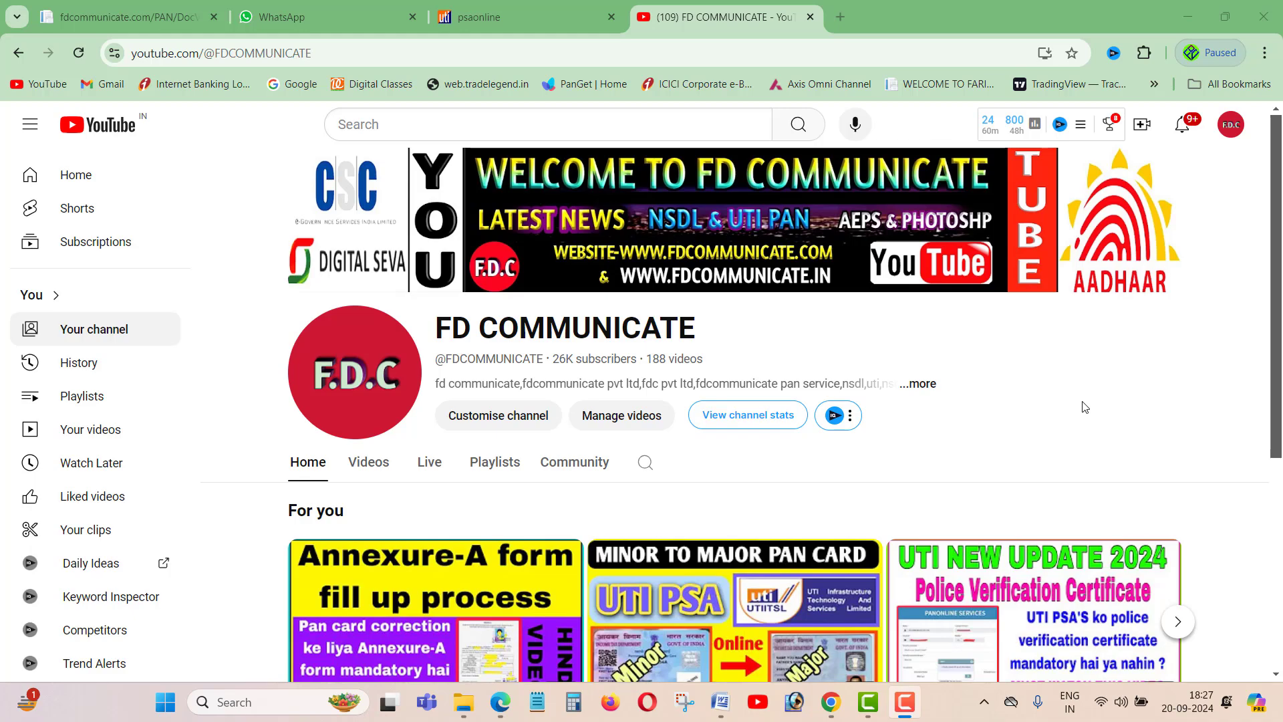
- Leave the FD COMMUNICATE YouTube channel page for the PANONLINE SERVICES dashboard tab
scroll(1080, 400, down, 5)
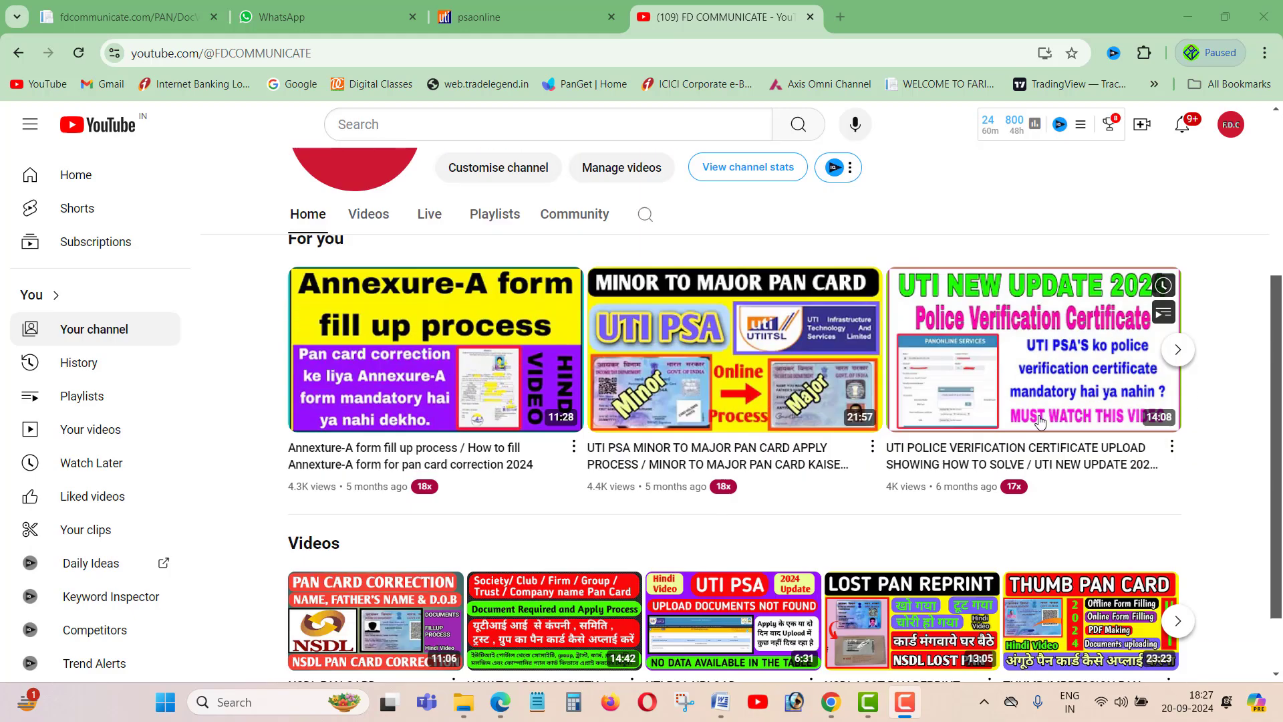
scroll(852, 463, up, 5)
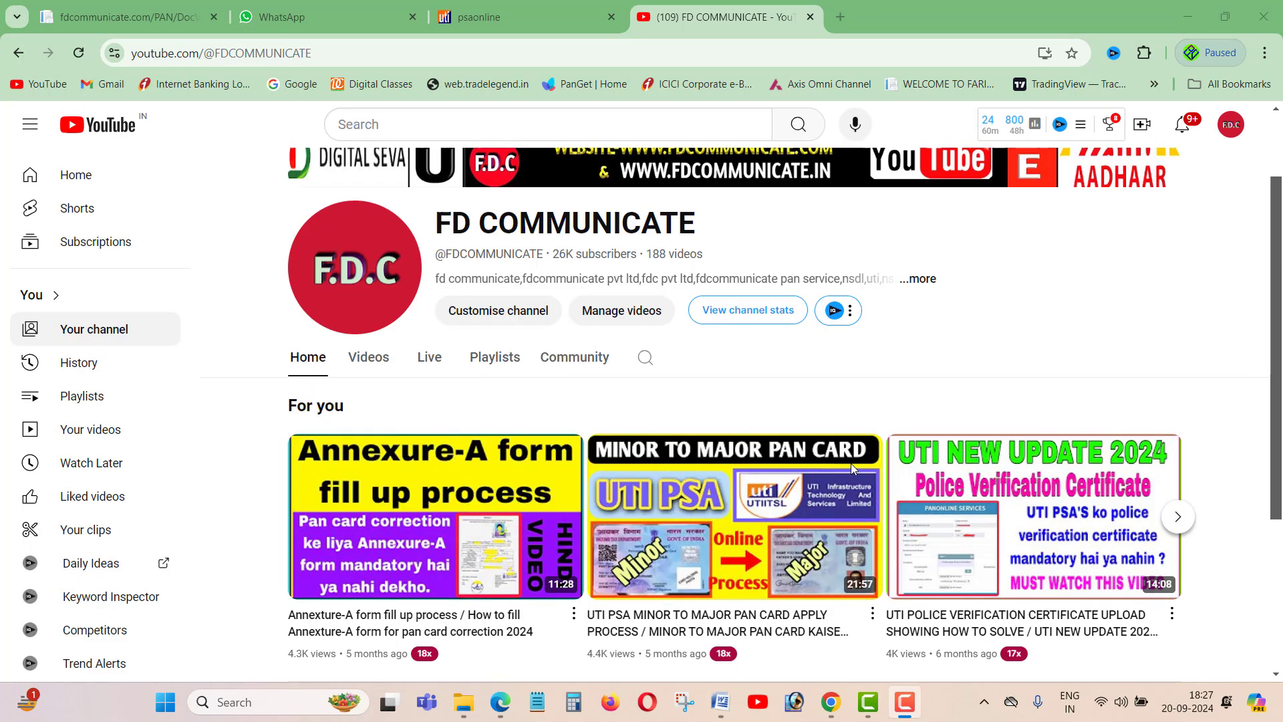
scroll(851, 464, down, 5)
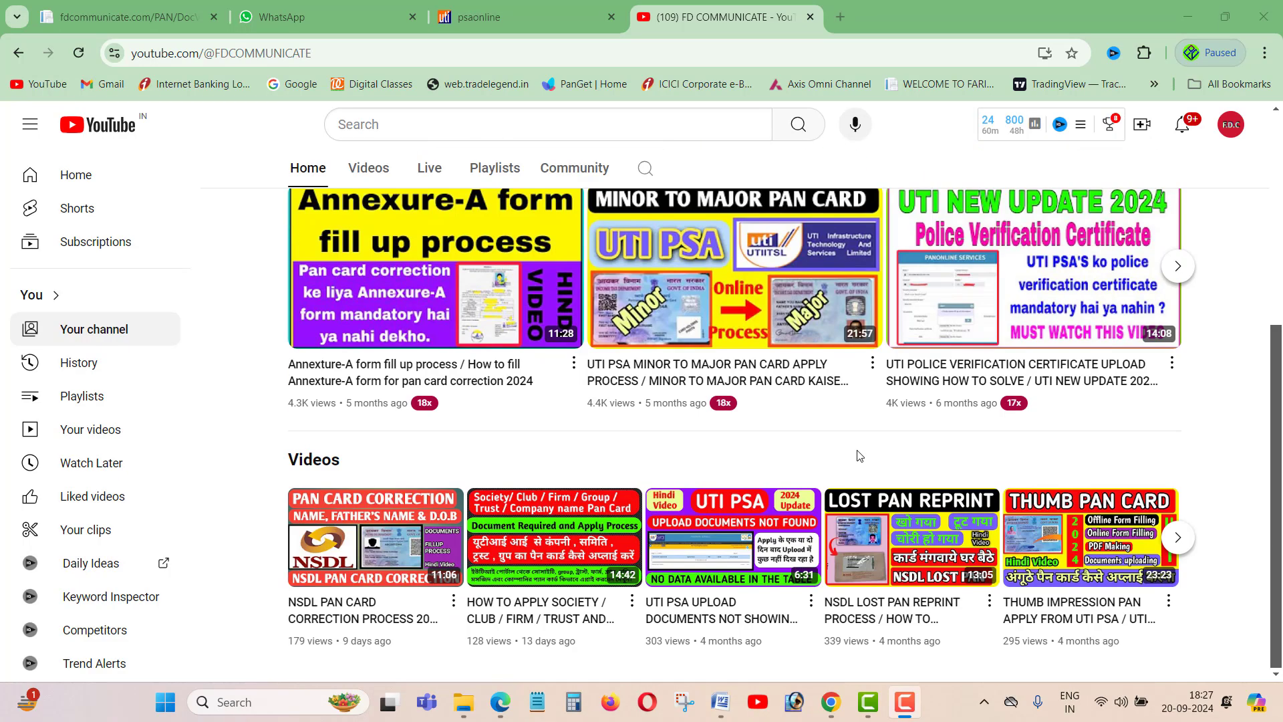
scroll(858, 460, up, 5)
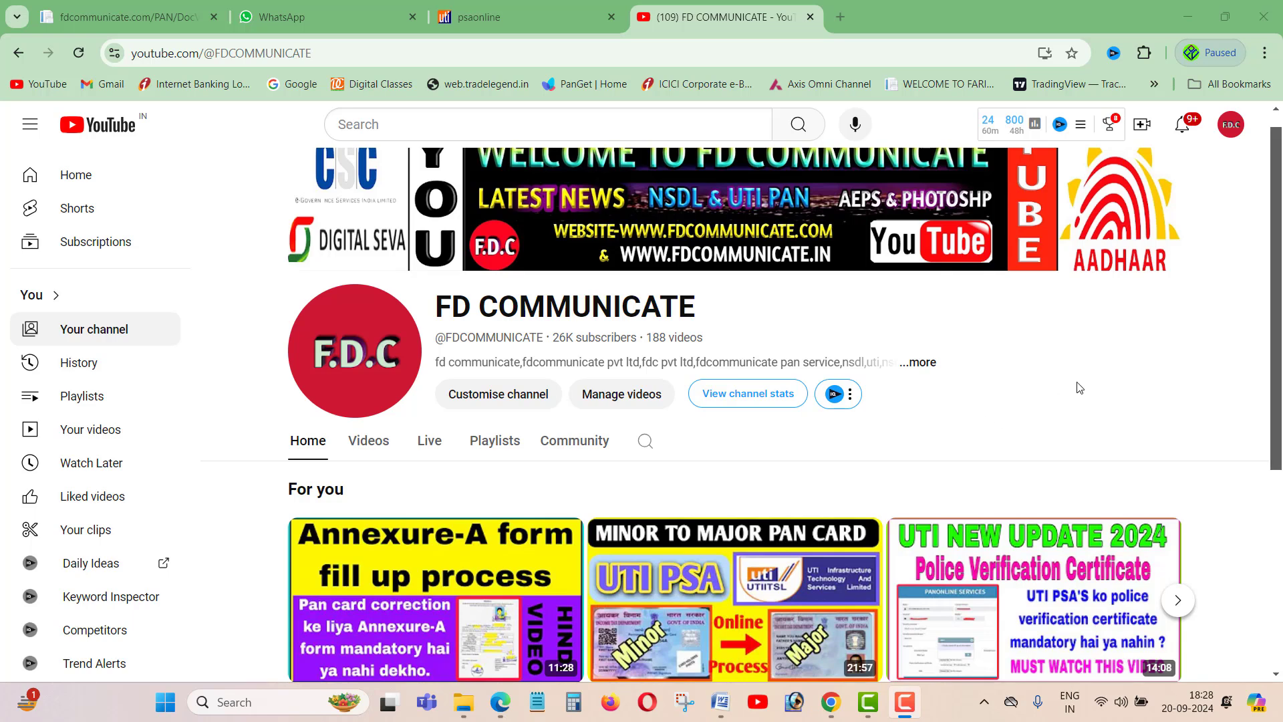
click(499, 13)
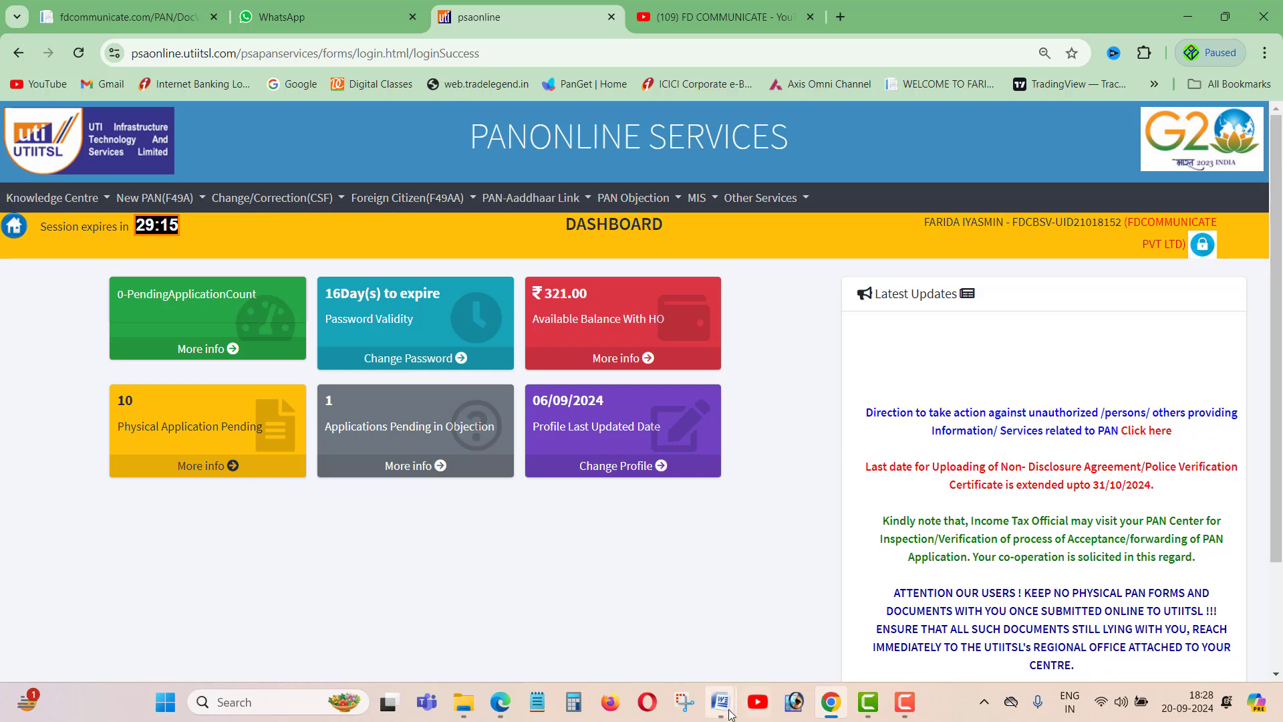
- Bring up the PAN CARD CORRECTION document in Word and highlight the AADHAAR CARD requirement
mouse_move(723, 712)
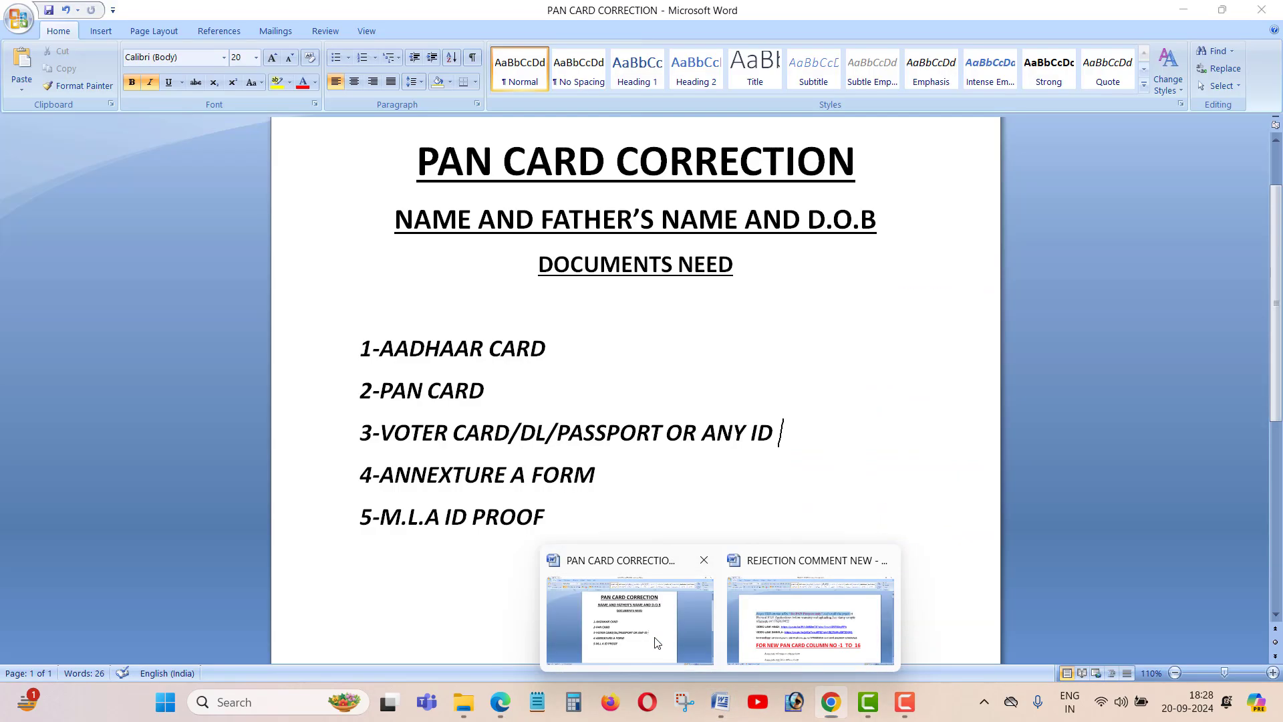
click(653, 659)
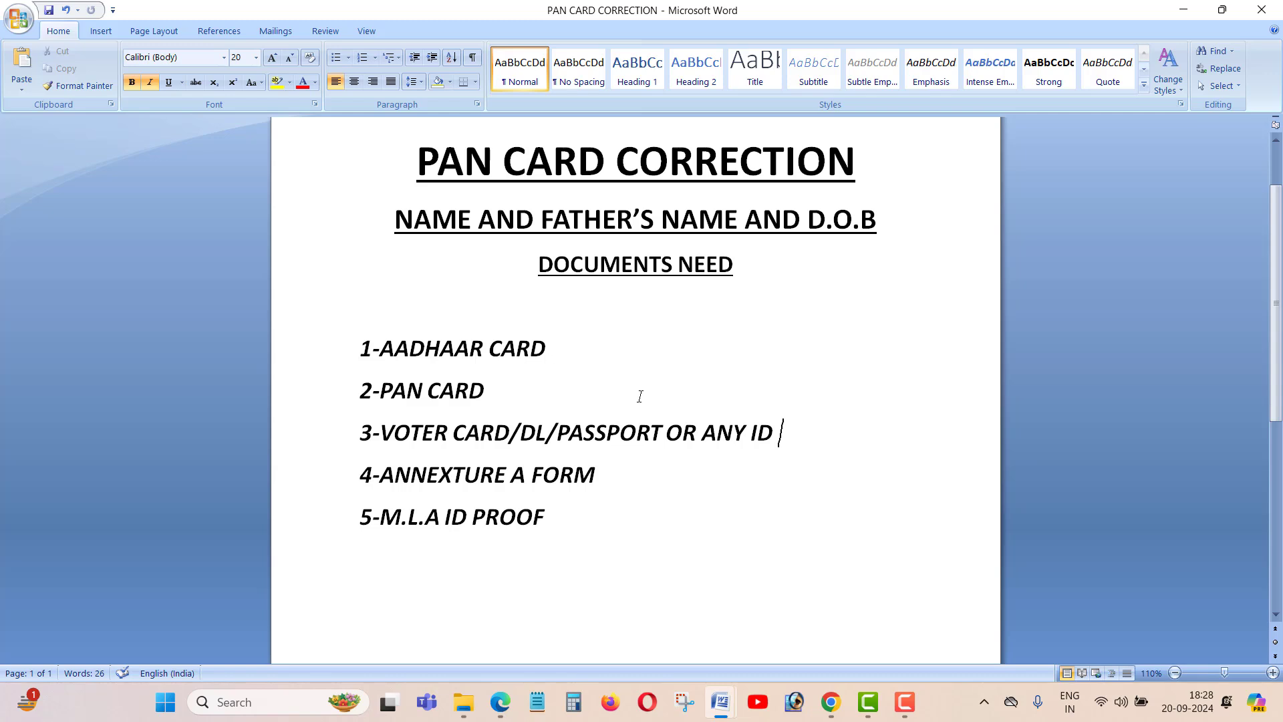
click(590, 364)
drag(379, 348, 574, 349)
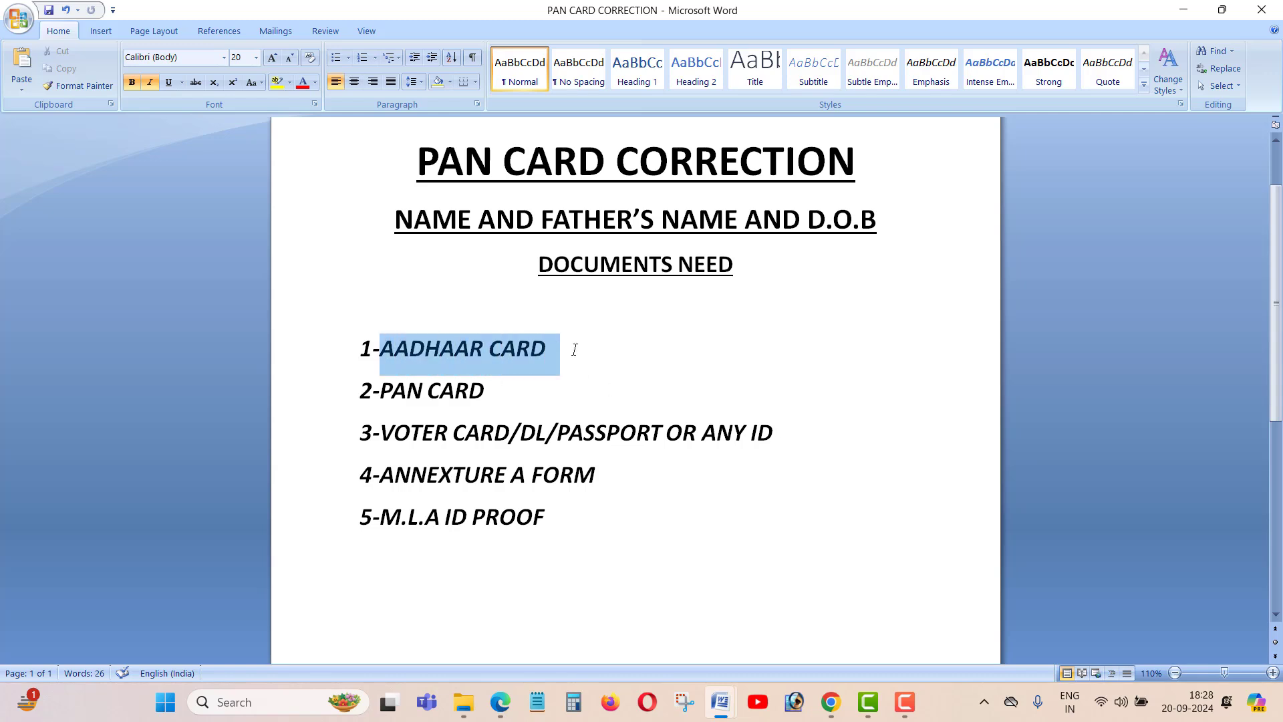
click(707, 358)
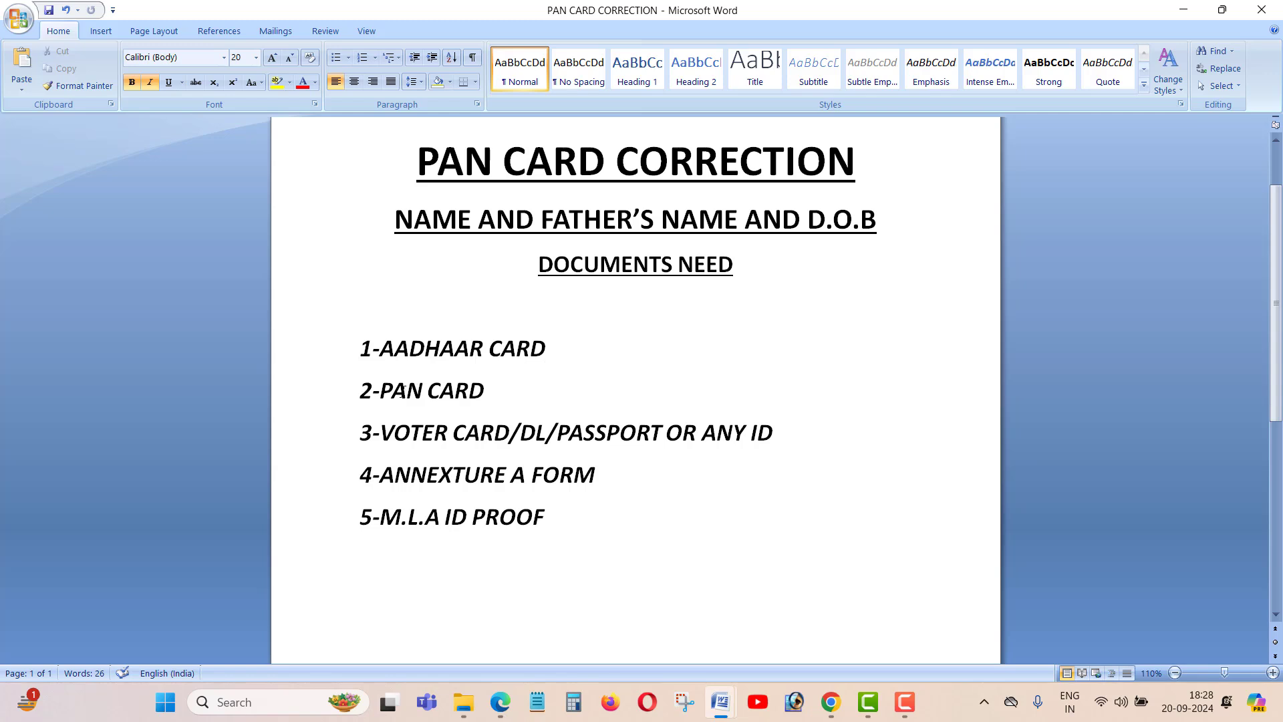
- Highlight the PAN CARD, voter card/ID and ANNEXTURE A FORM requirements in the list
drag(397, 390, 486, 391)
click(567, 392)
drag(784, 432, 379, 433)
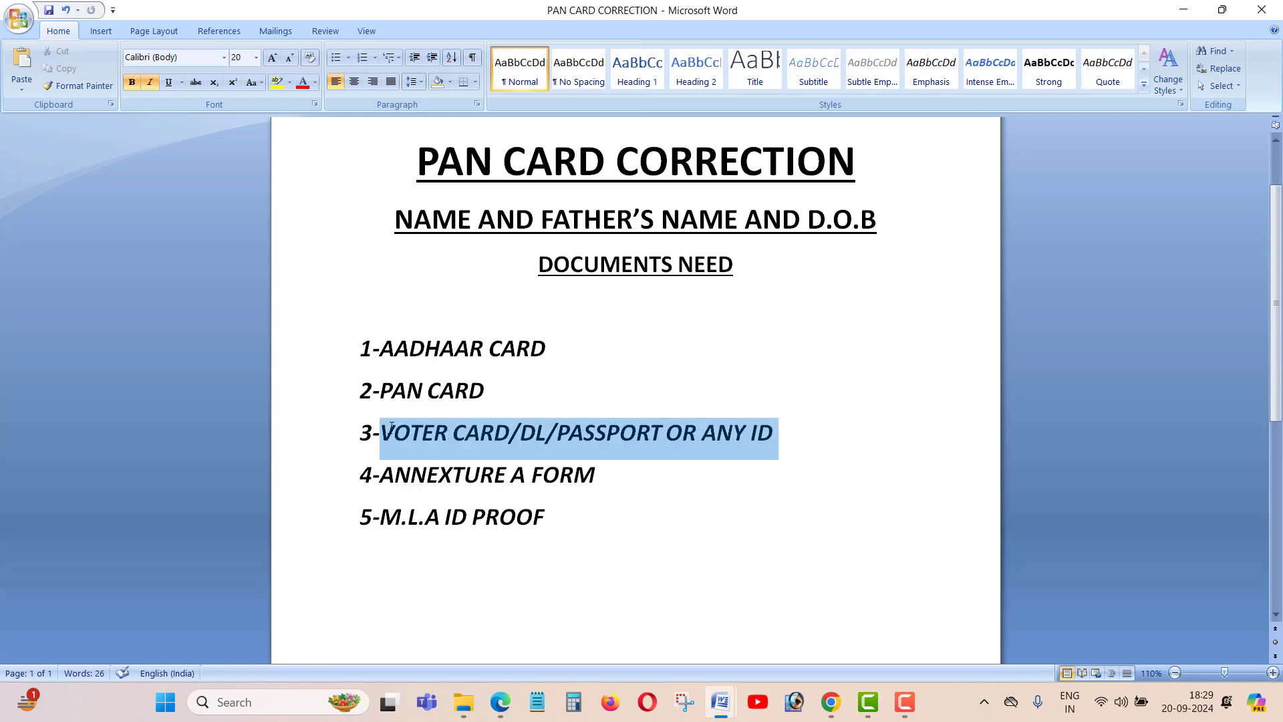
click(839, 516)
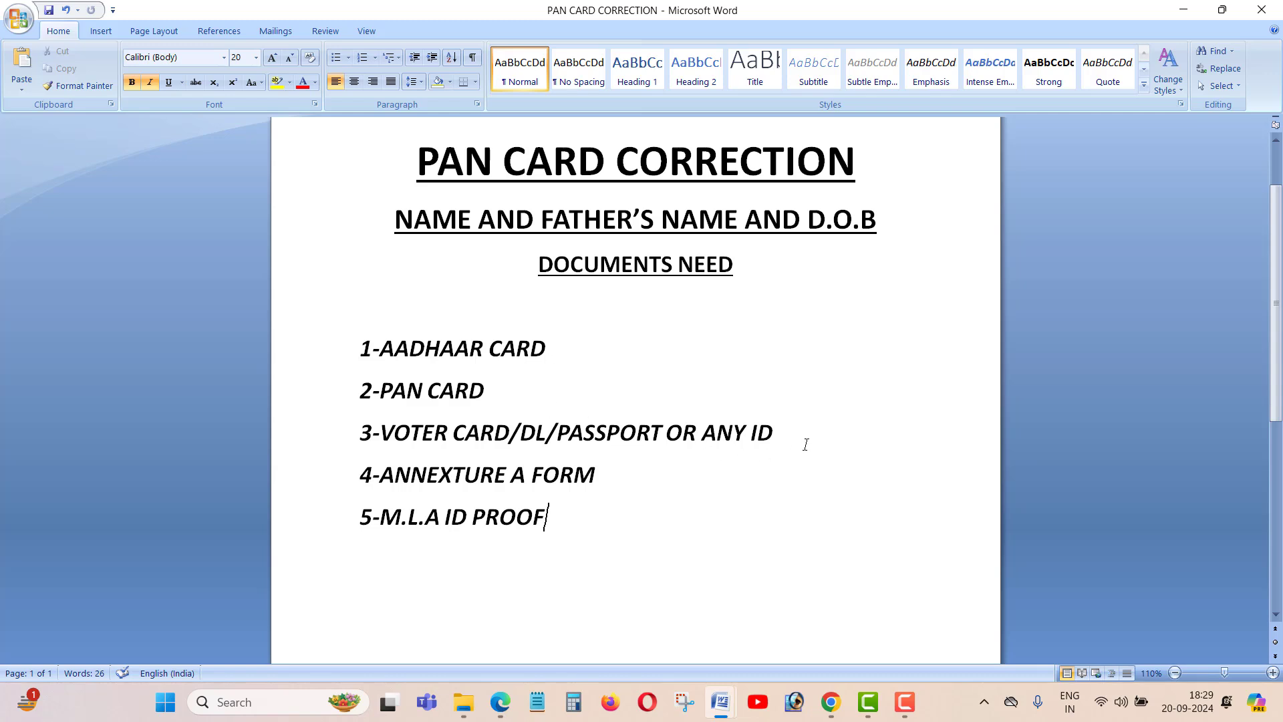
click(667, 476)
- Check the FD Communicate portal dashboard, dismiss its notice, then return to PANONLINE SERVICES
click(830, 702)
click(131, 22)
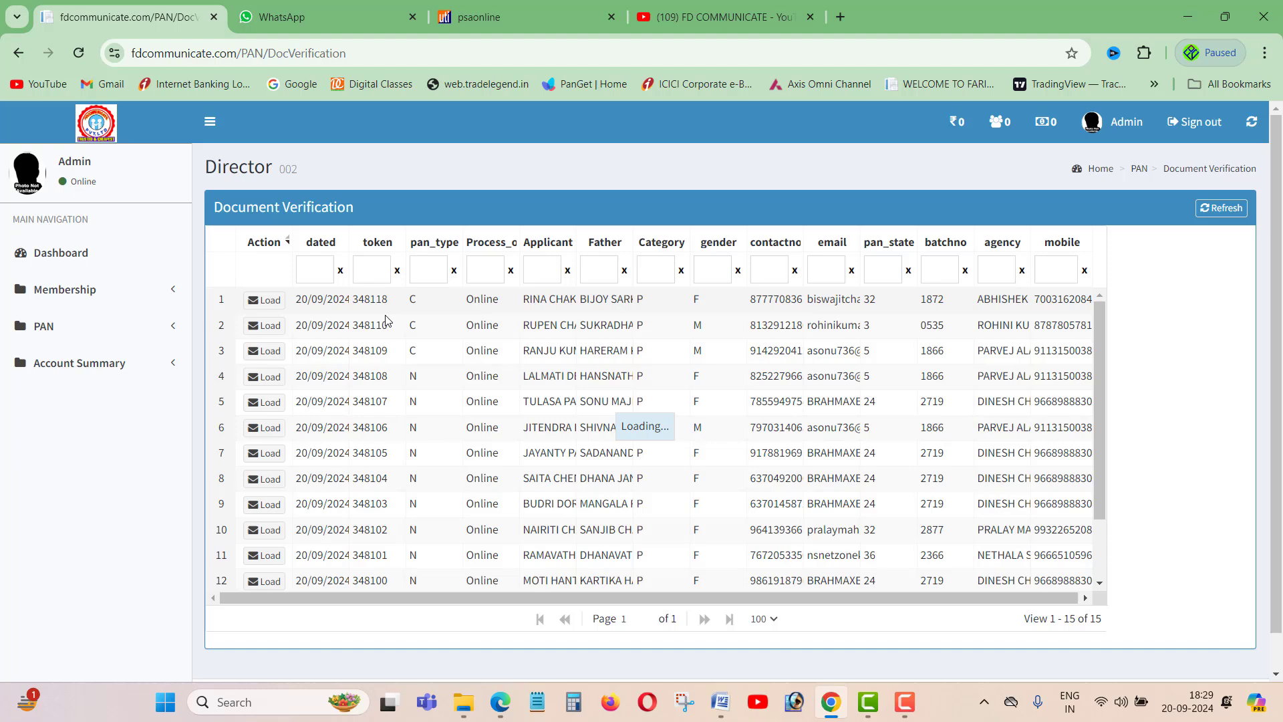
click(62, 252)
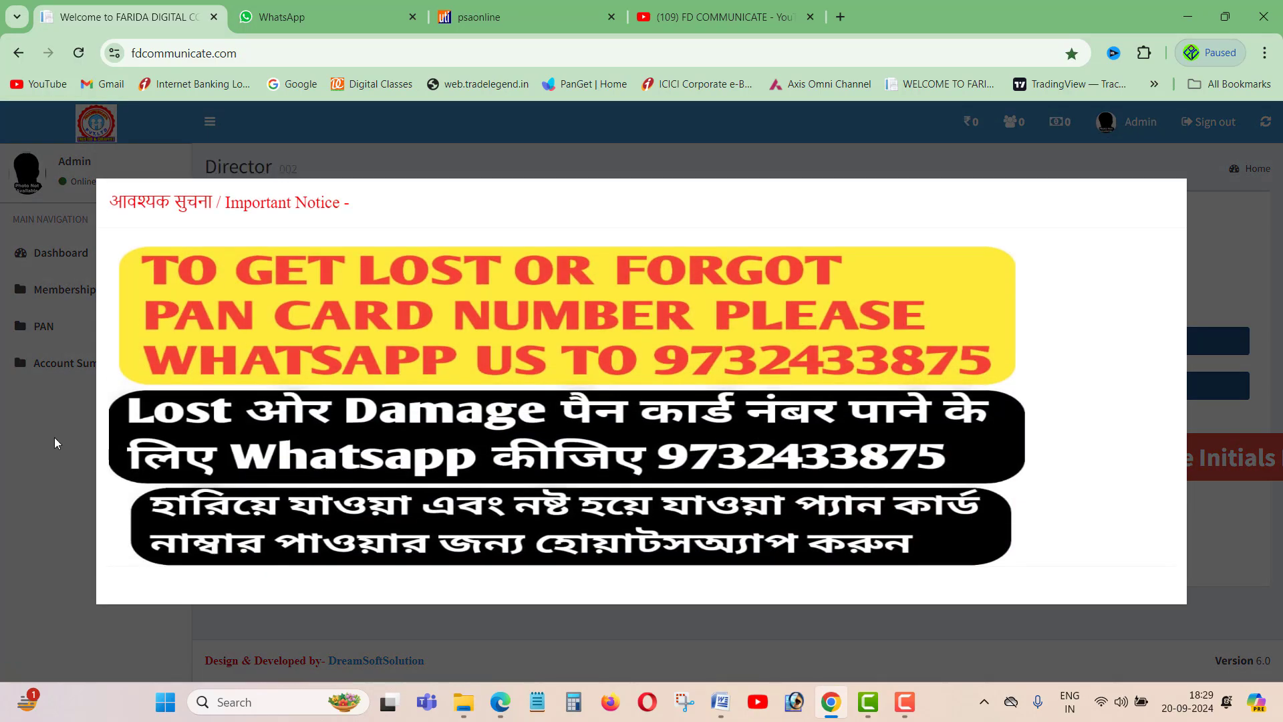
click(54, 437)
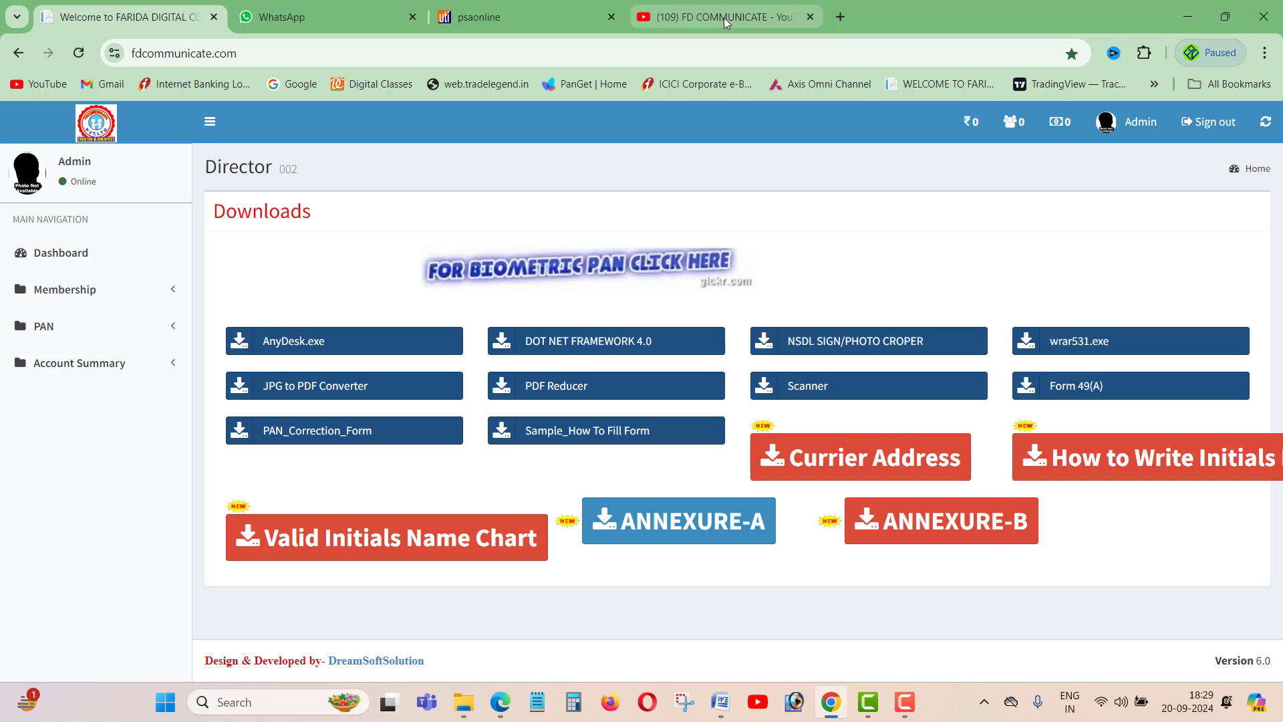
click(525, 14)
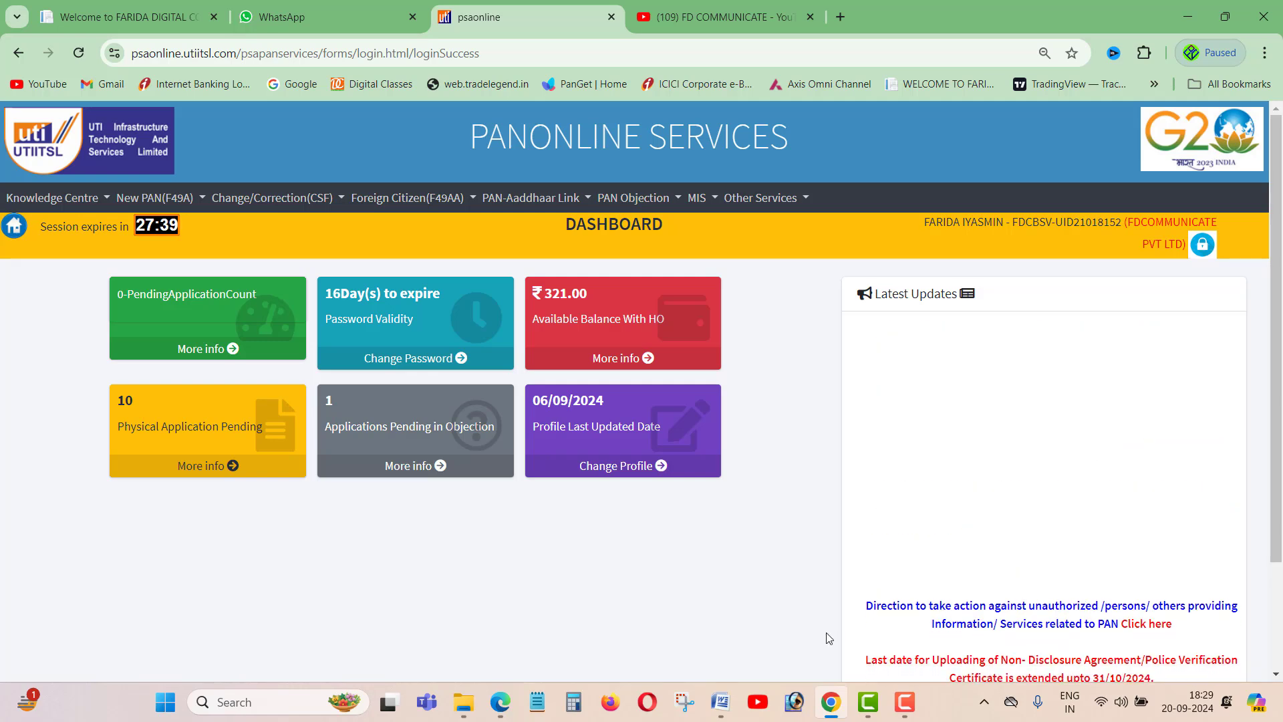
- Restore the PAN CARD CORRECTION Word window from its taskbar preview
mouse_move(719, 701)
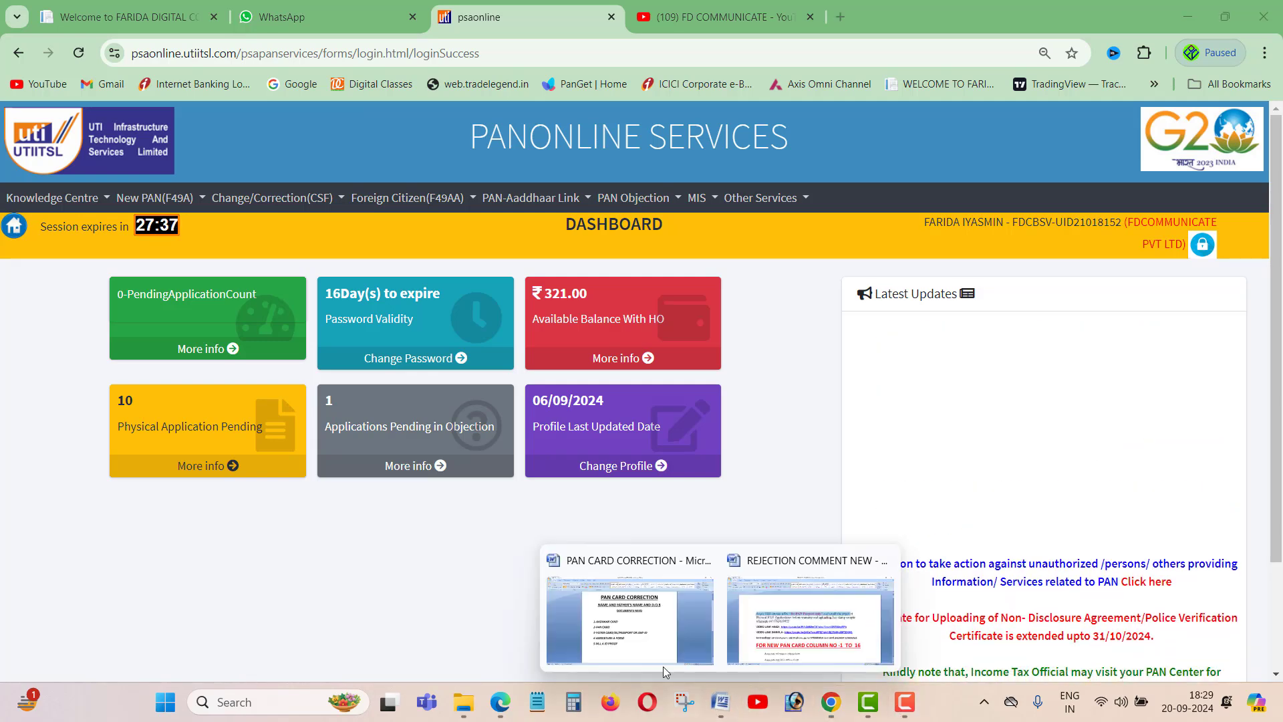
click(663, 667)
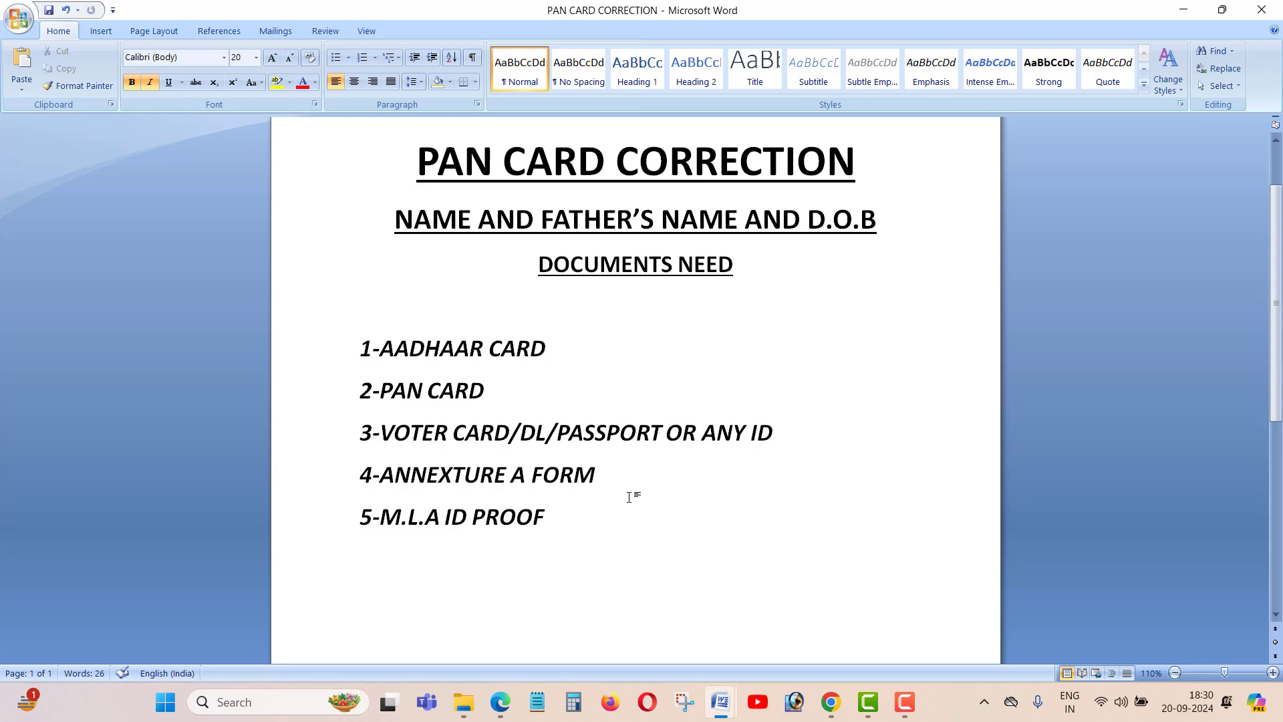
- Highlight the required-documents list and the voter card/ID line, then minimize Word
drag(361, 312, 523, 540)
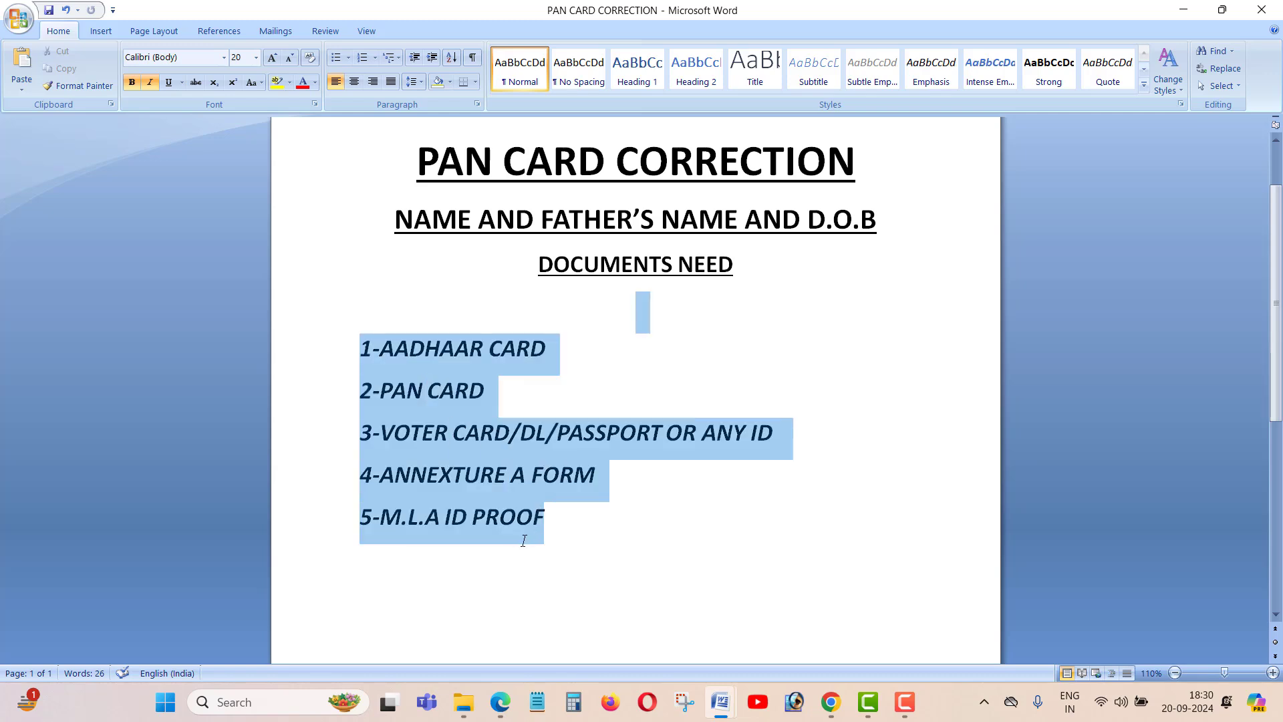
click(702, 560)
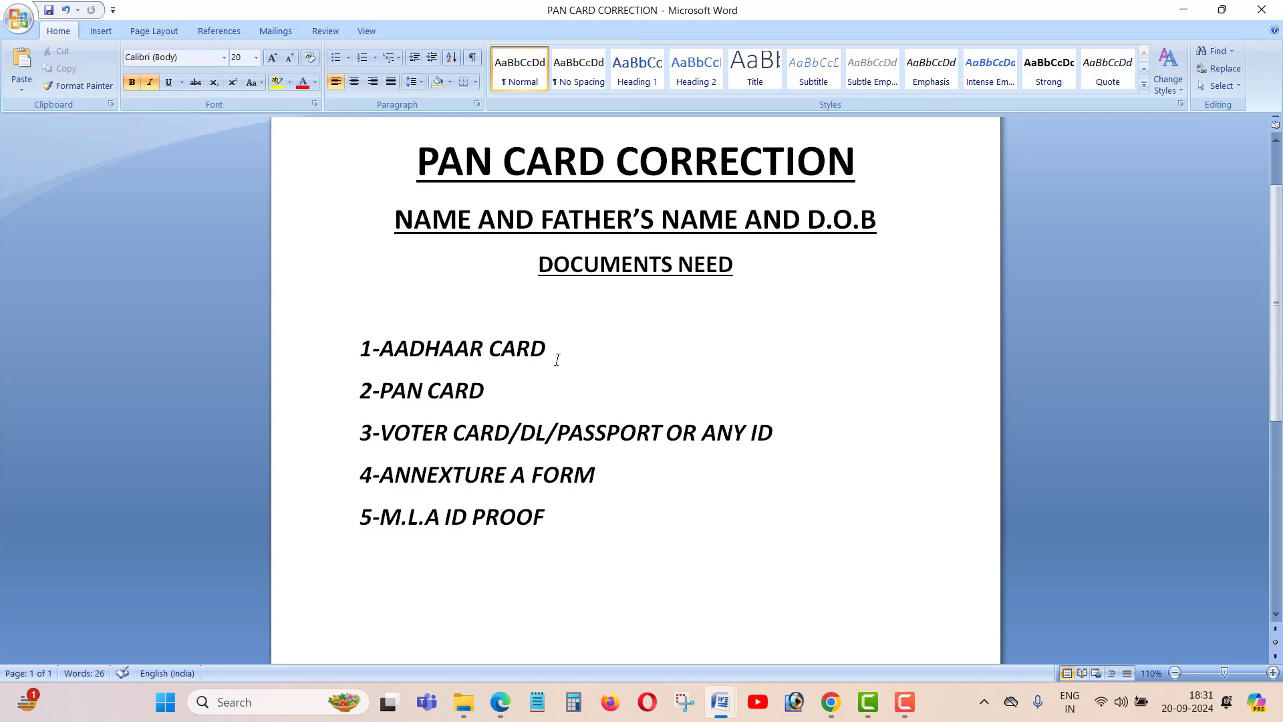
drag(386, 438, 753, 434)
click(754, 542)
click(1183, 10)
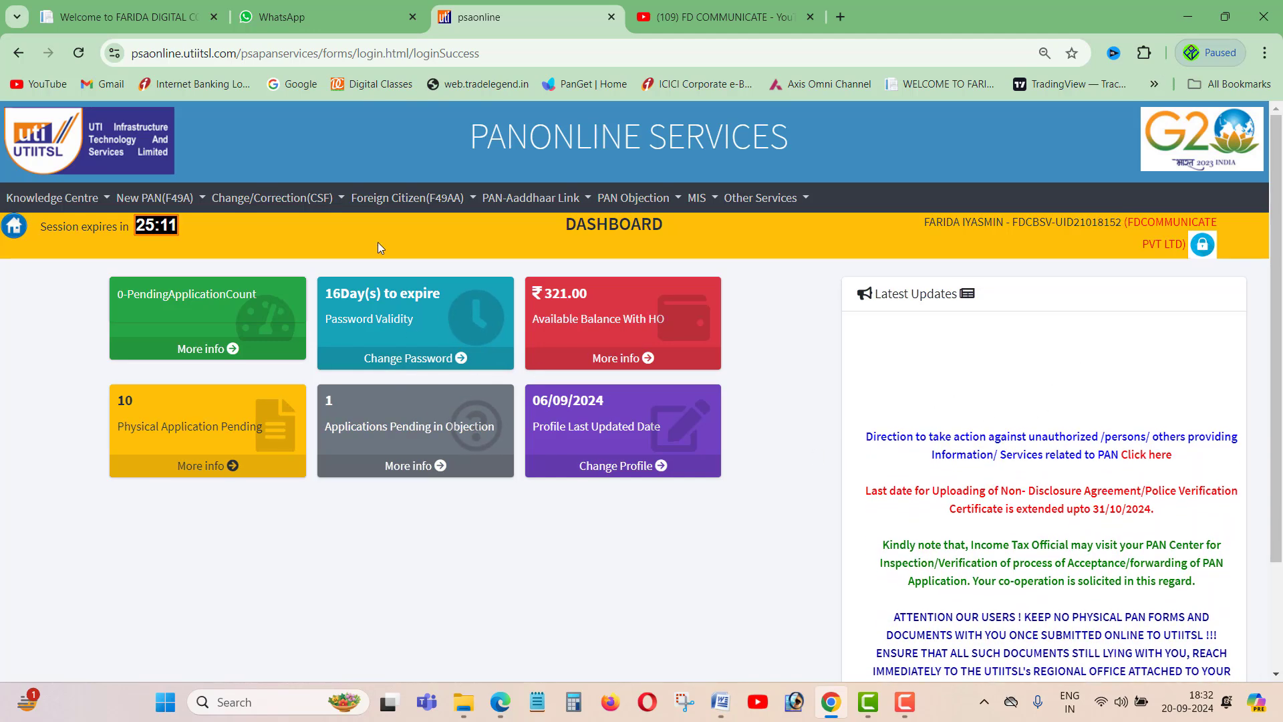
- Start a Request for Changes/Correction in PAN Data (CSF) under Change/Correction > PAN Application
click(234, 200)
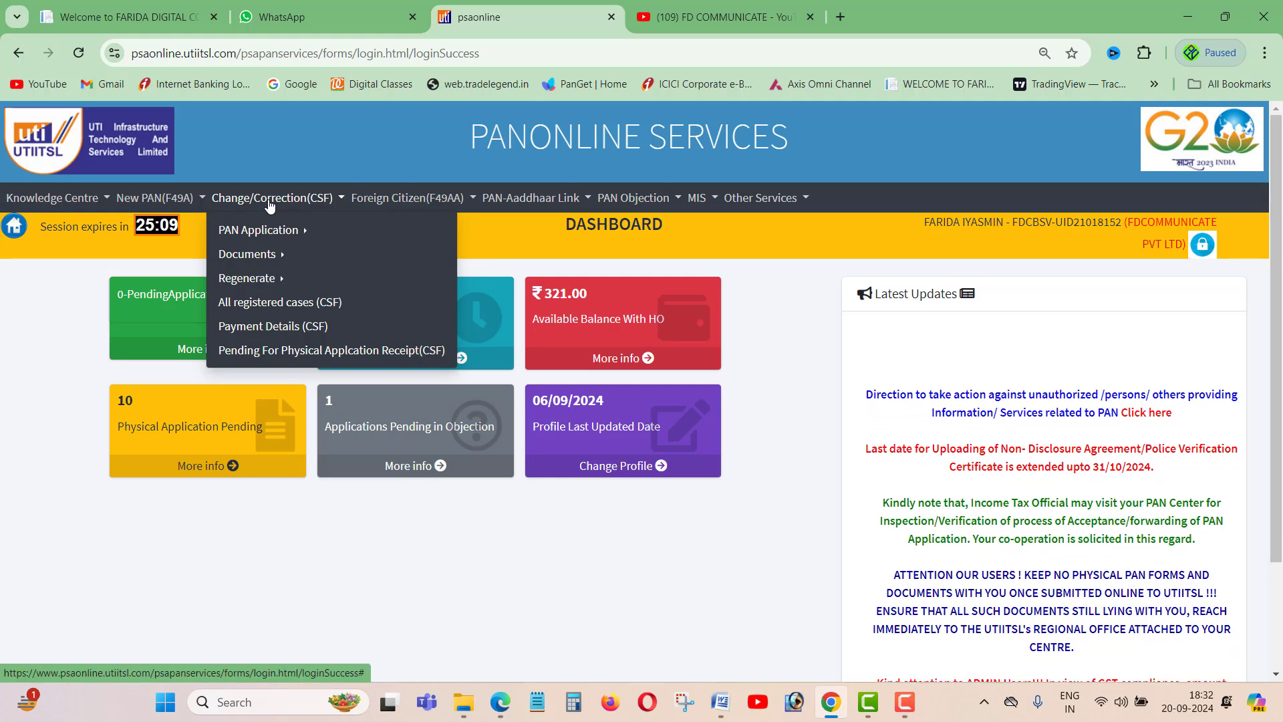
click(277, 230)
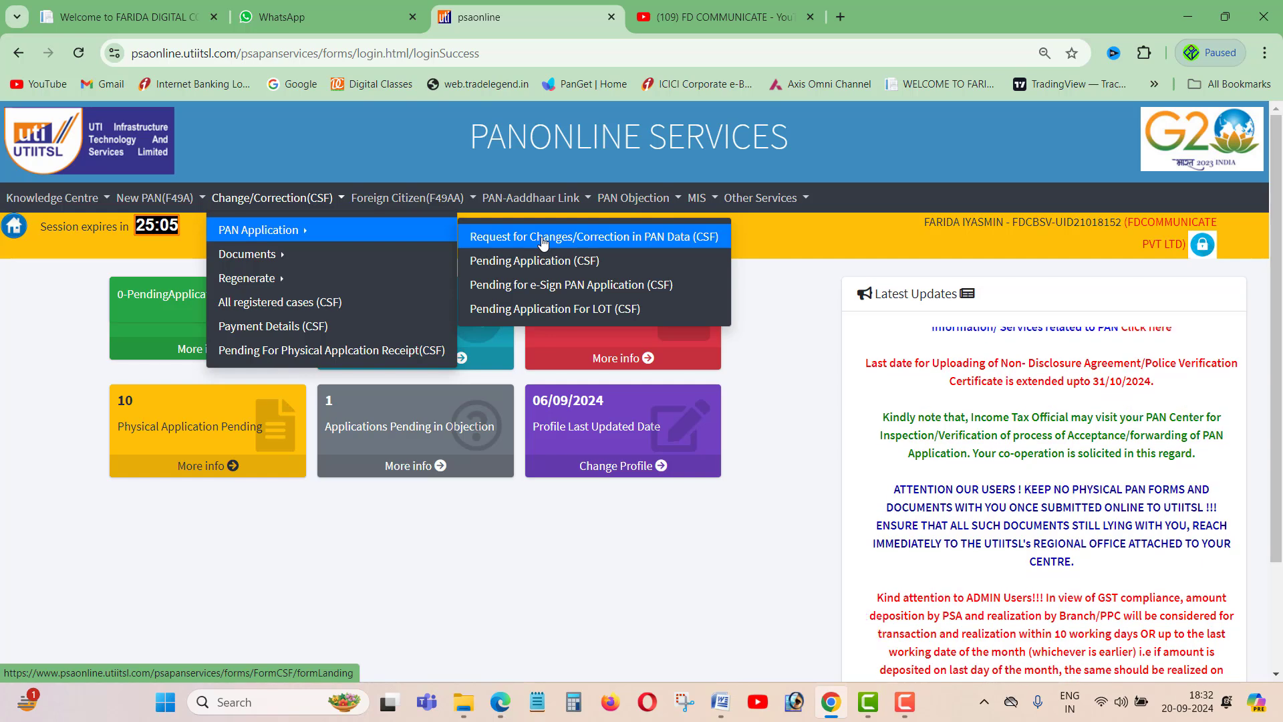
click(510, 235)
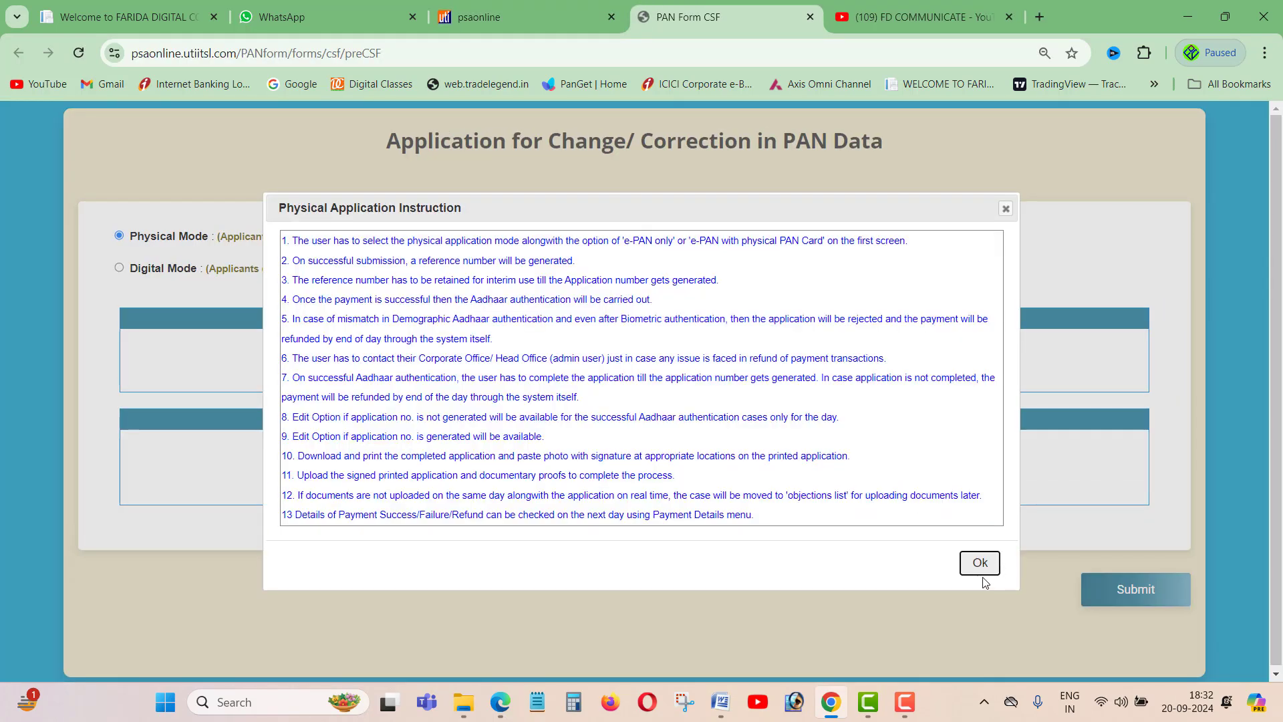
click(980, 564)
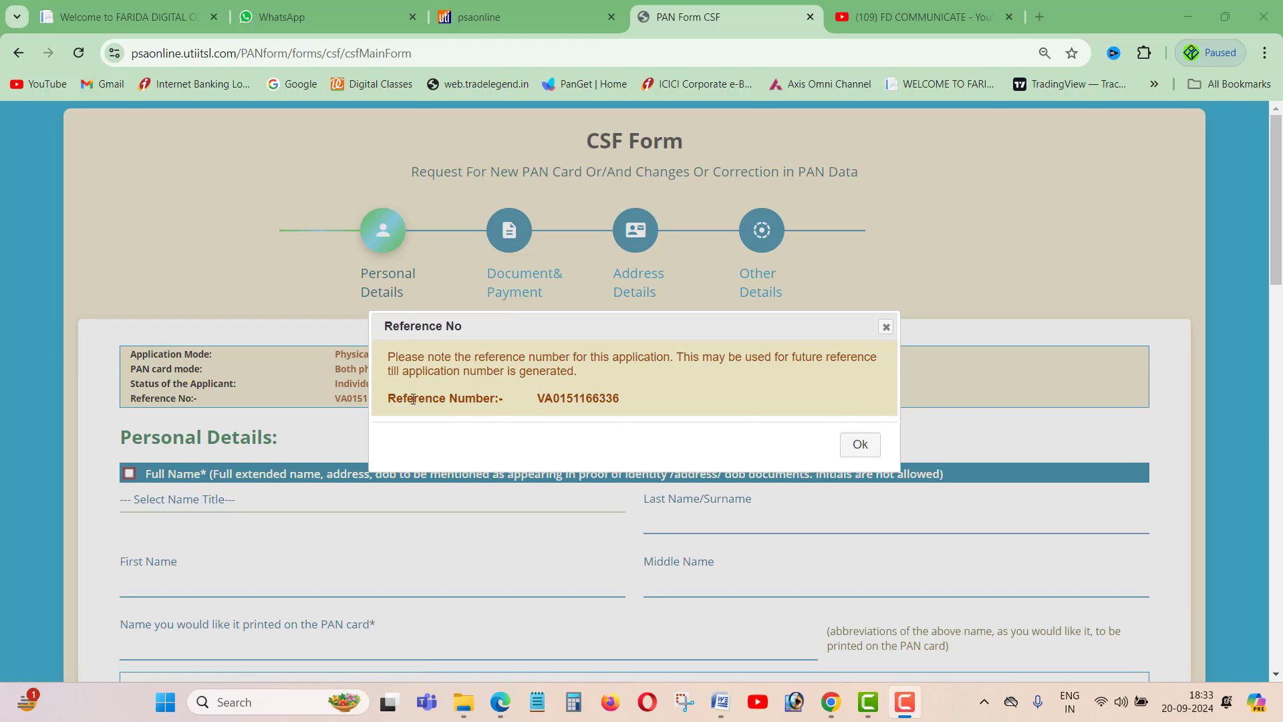
- Copy the application reference number and close its notice
drag(409, 398, 614, 398)
double_click(597, 397)
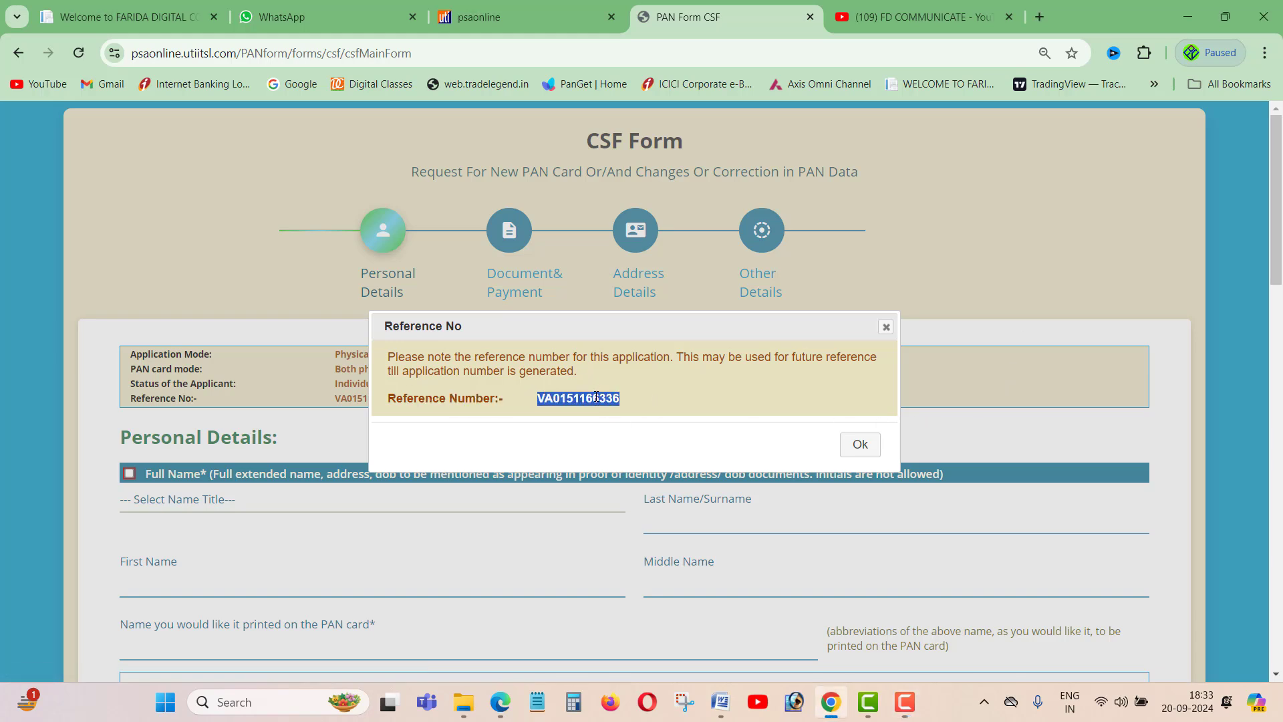
right_click(597, 397)
click(622, 417)
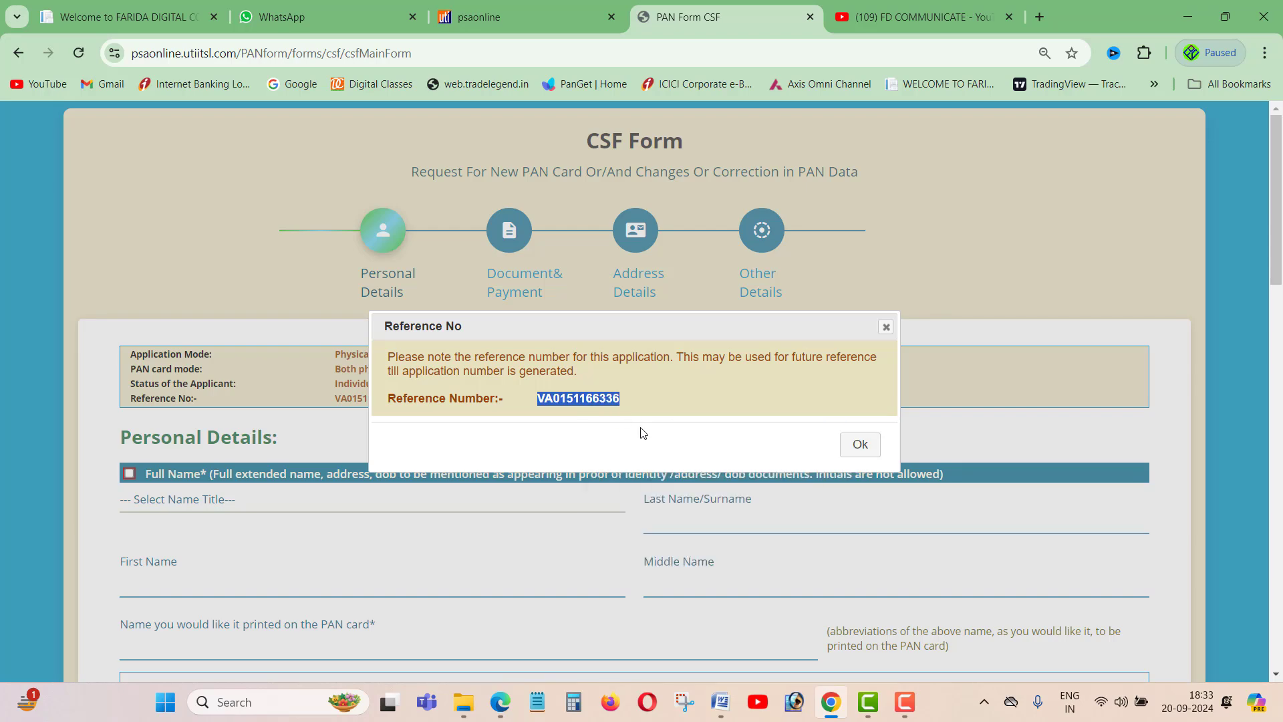
click(851, 448)
- Tick the Full Name checkbox in Personal Details for correction
scroll(672, 382, down, 4)
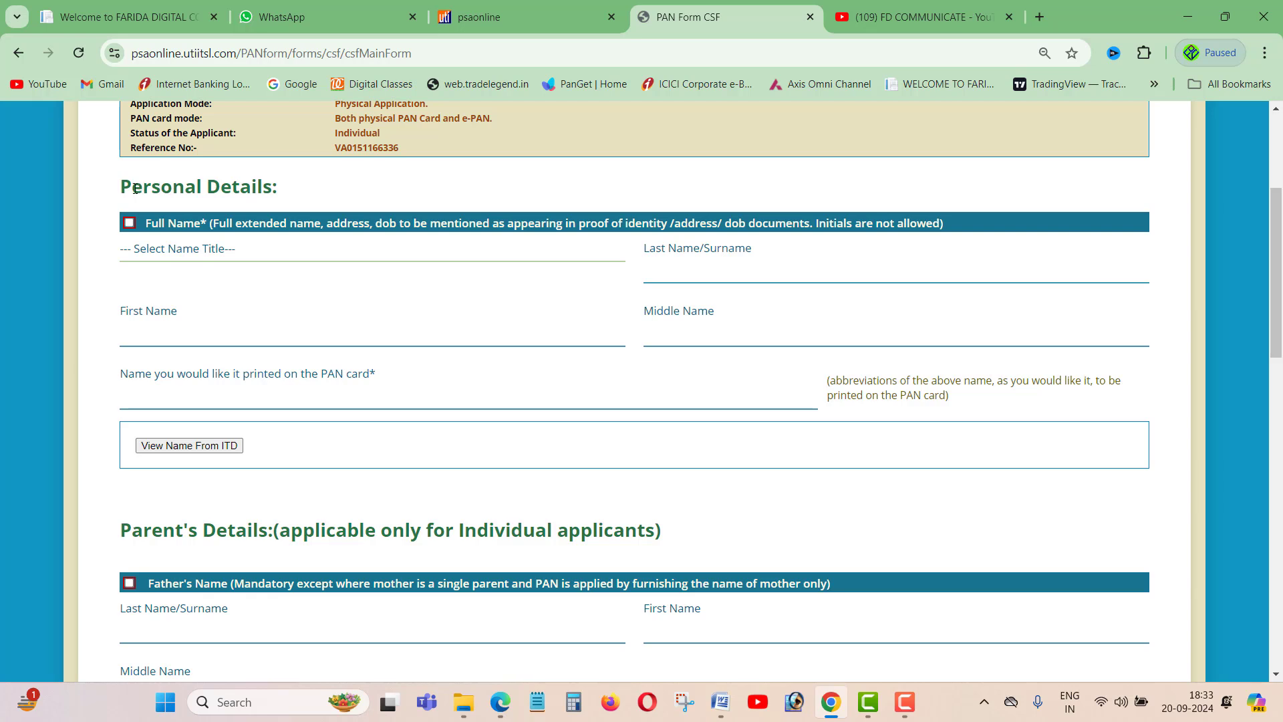
drag(135, 189, 261, 187)
click(313, 190)
click(129, 224)
- Set the applicant's name title to SHRI and review the applicant name fields
click(274, 260)
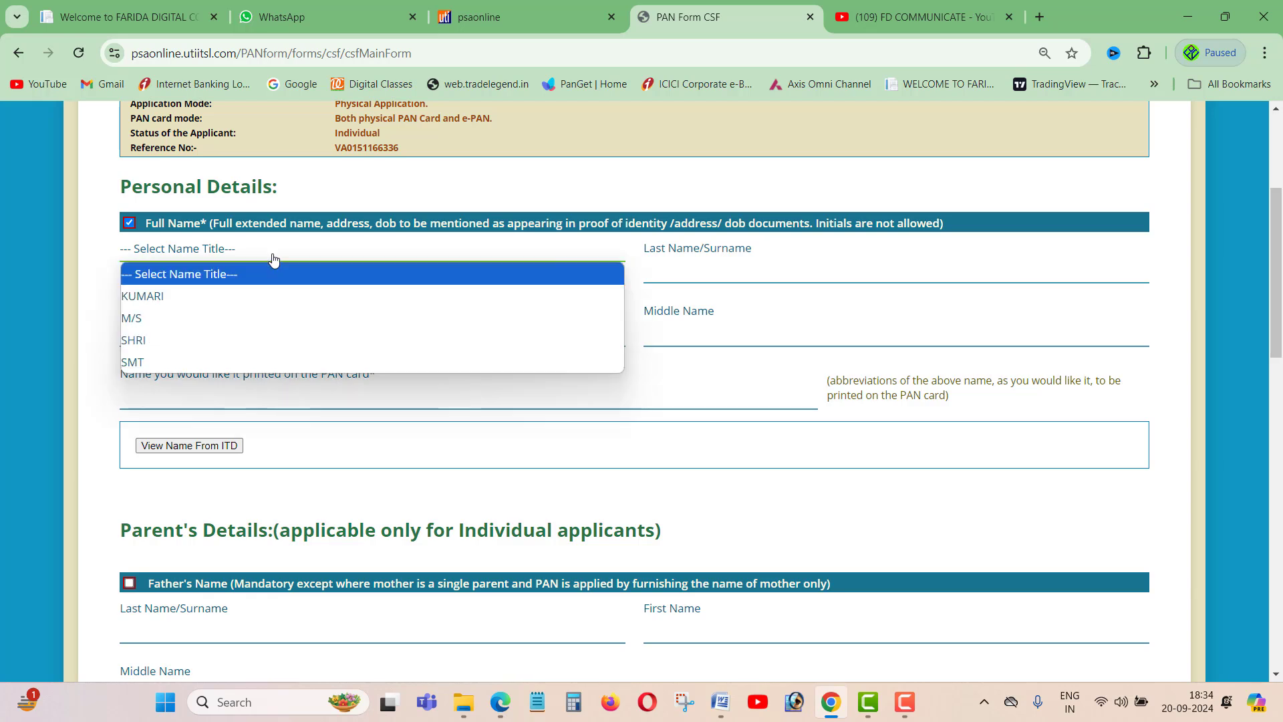
click(195, 341)
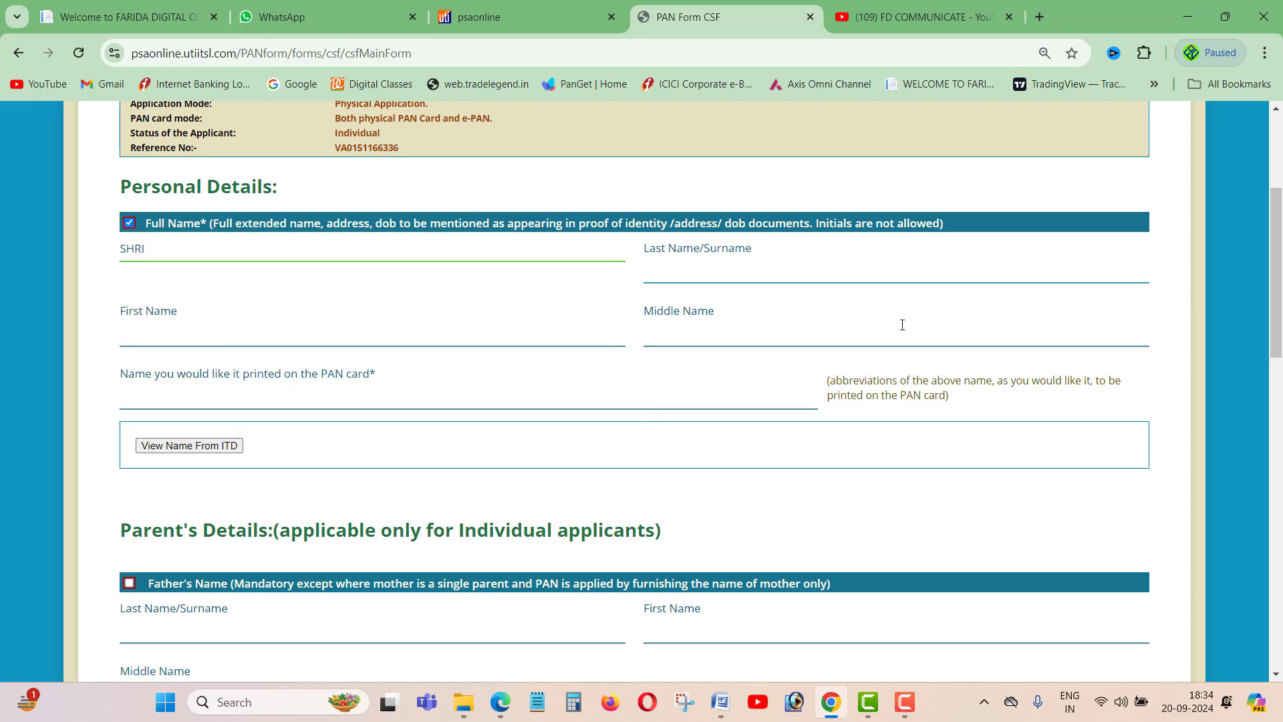
drag(663, 249, 643, 249)
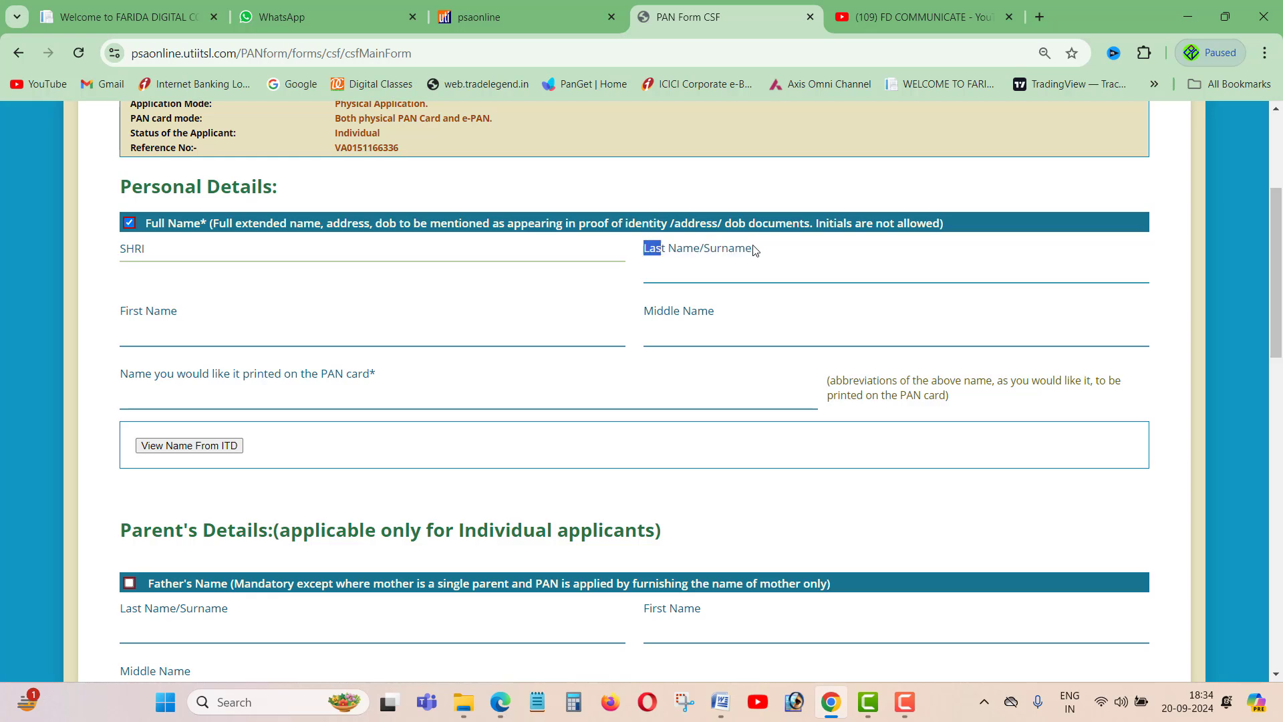
triple_click(134, 316)
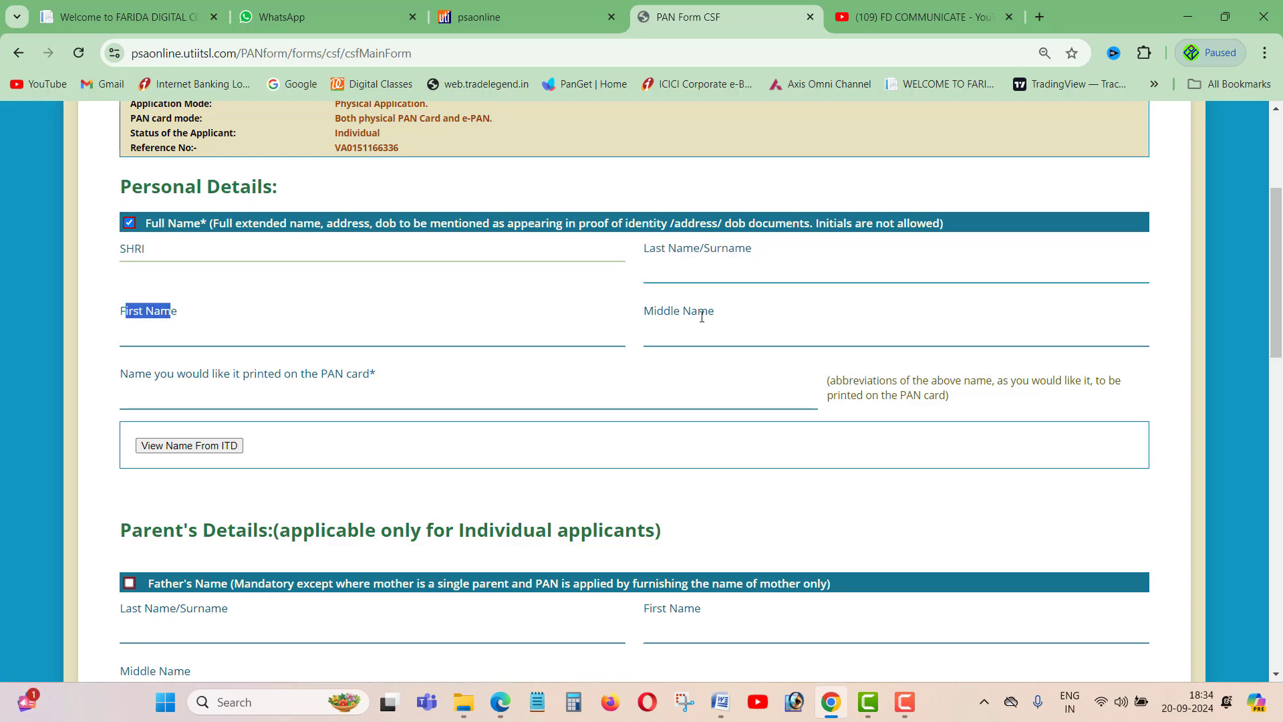
drag(654, 312, 708, 313)
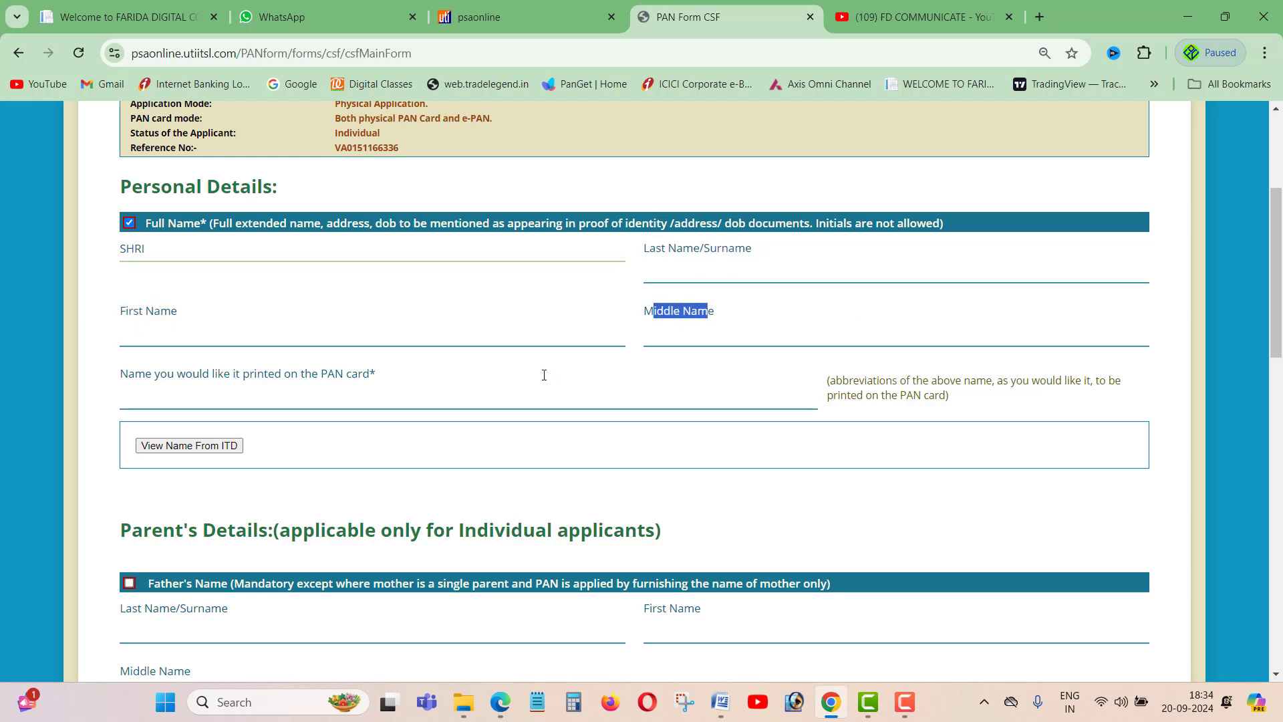
scroll(544, 375, down, 1)
drag(144, 292, 344, 294)
click(266, 307)
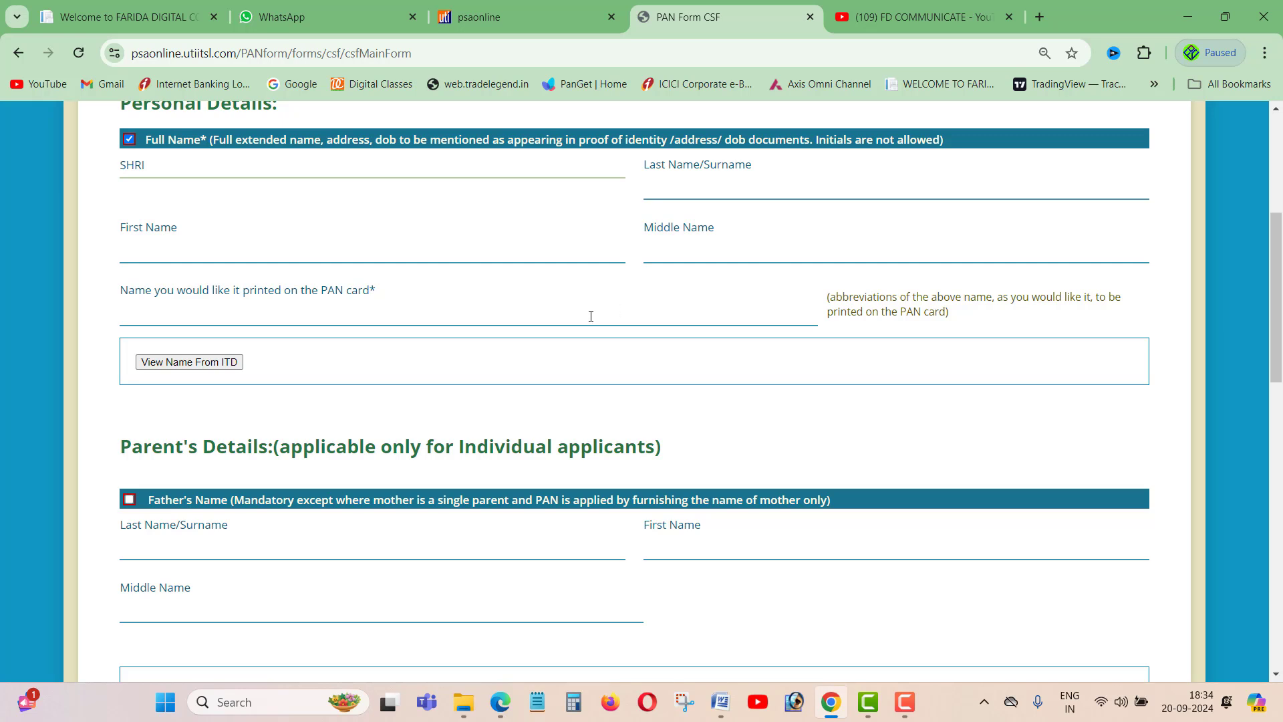
- Tick Father's Name for correction and review the father's name and parent-name-to-print fields
scroll(590, 315, down, 4)
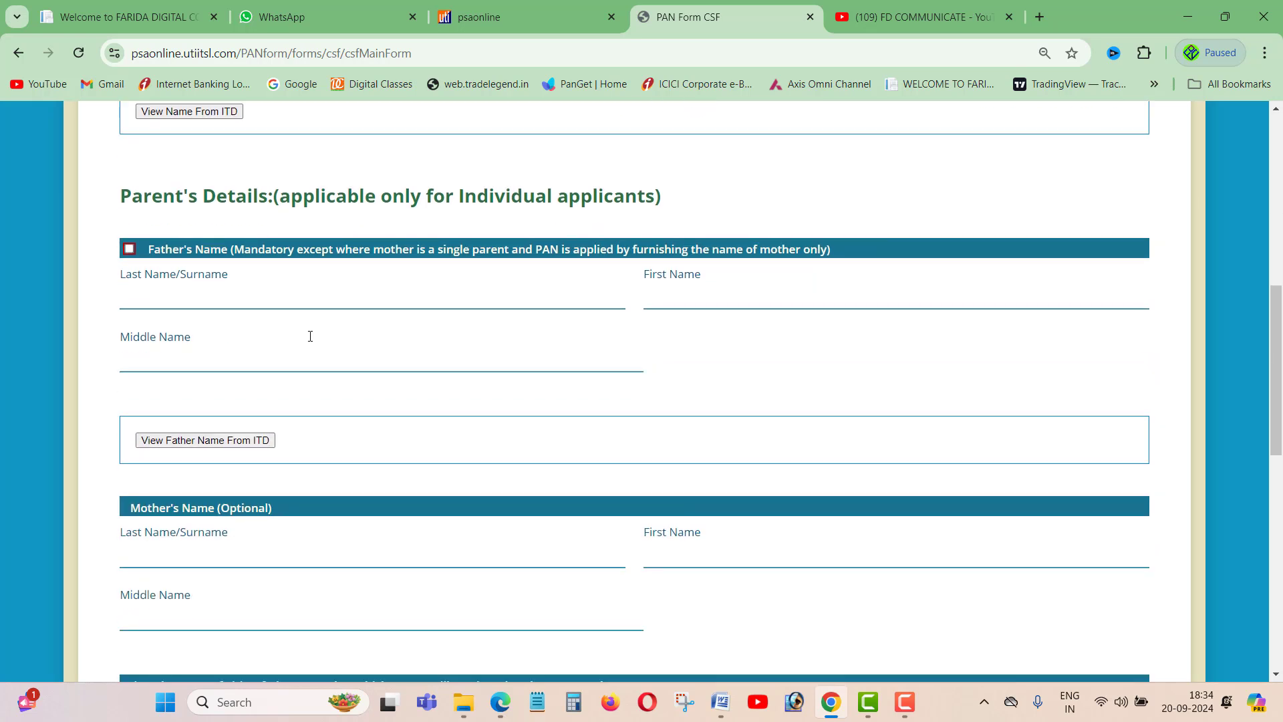
click(130, 250)
drag(144, 274, 221, 274)
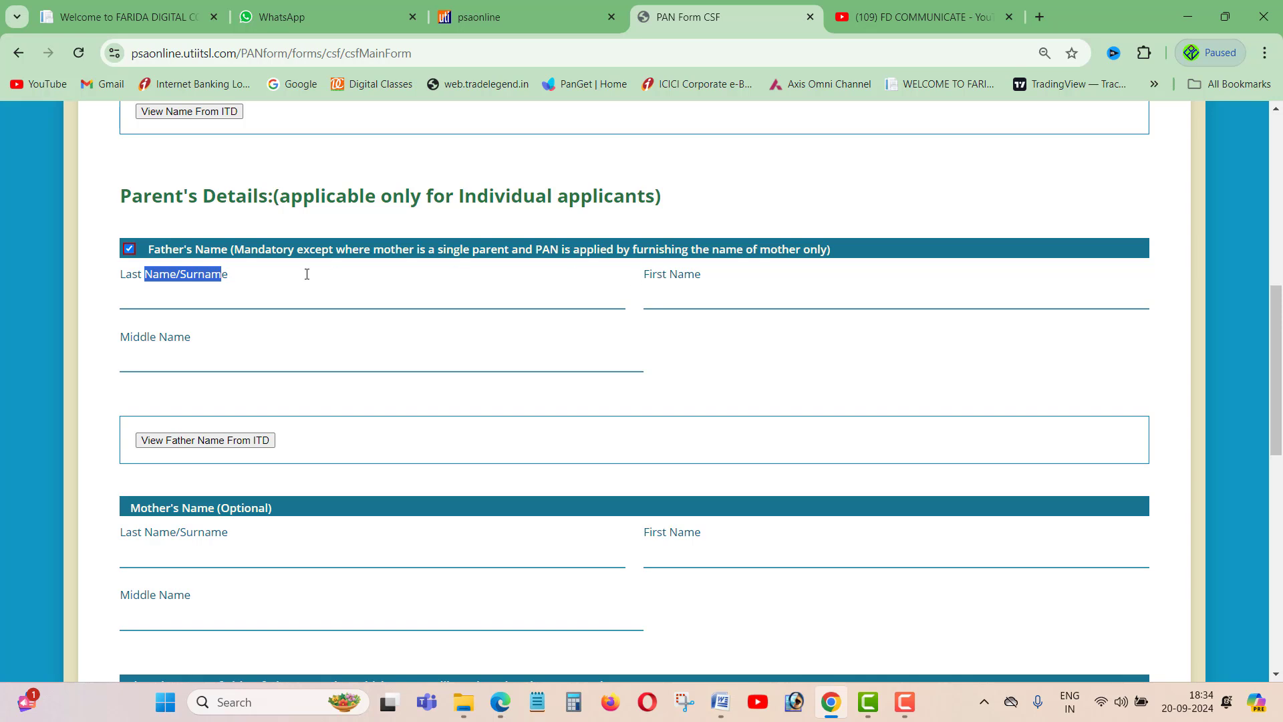
drag(645, 275, 685, 274)
click(711, 274)
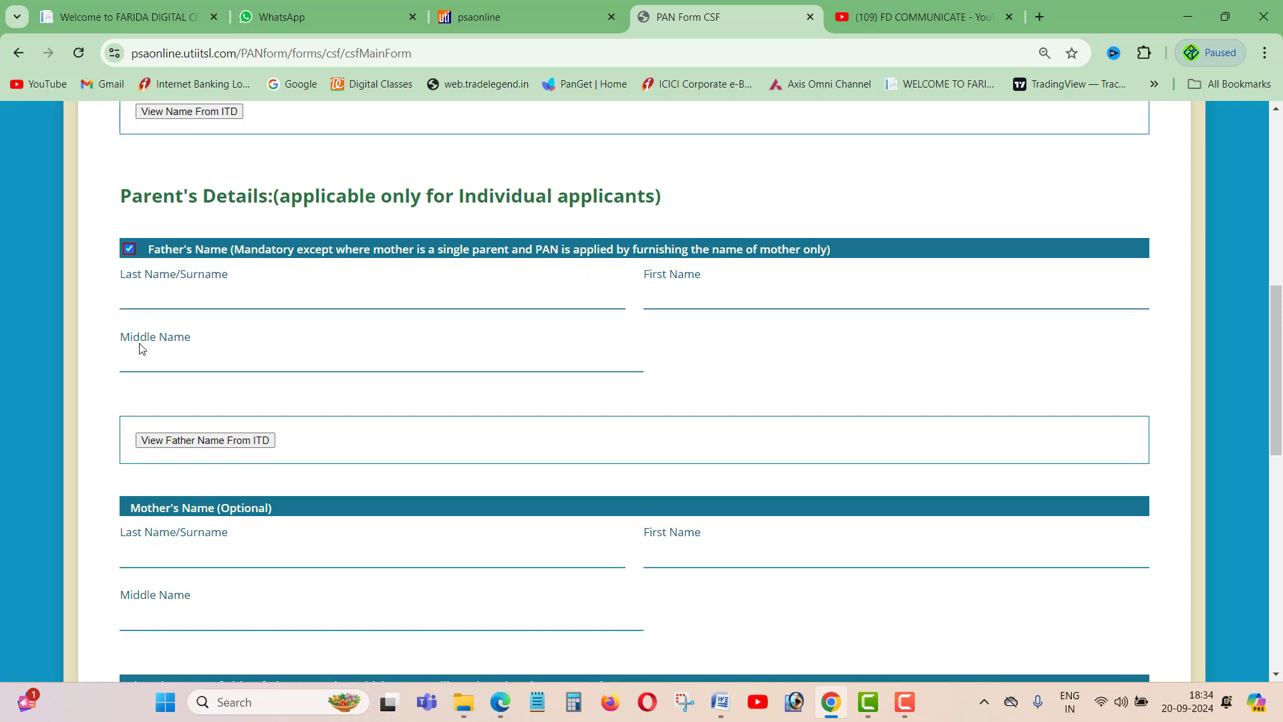
drag(131, 338, 174, 337)
scroll(367, 398, down, 1)
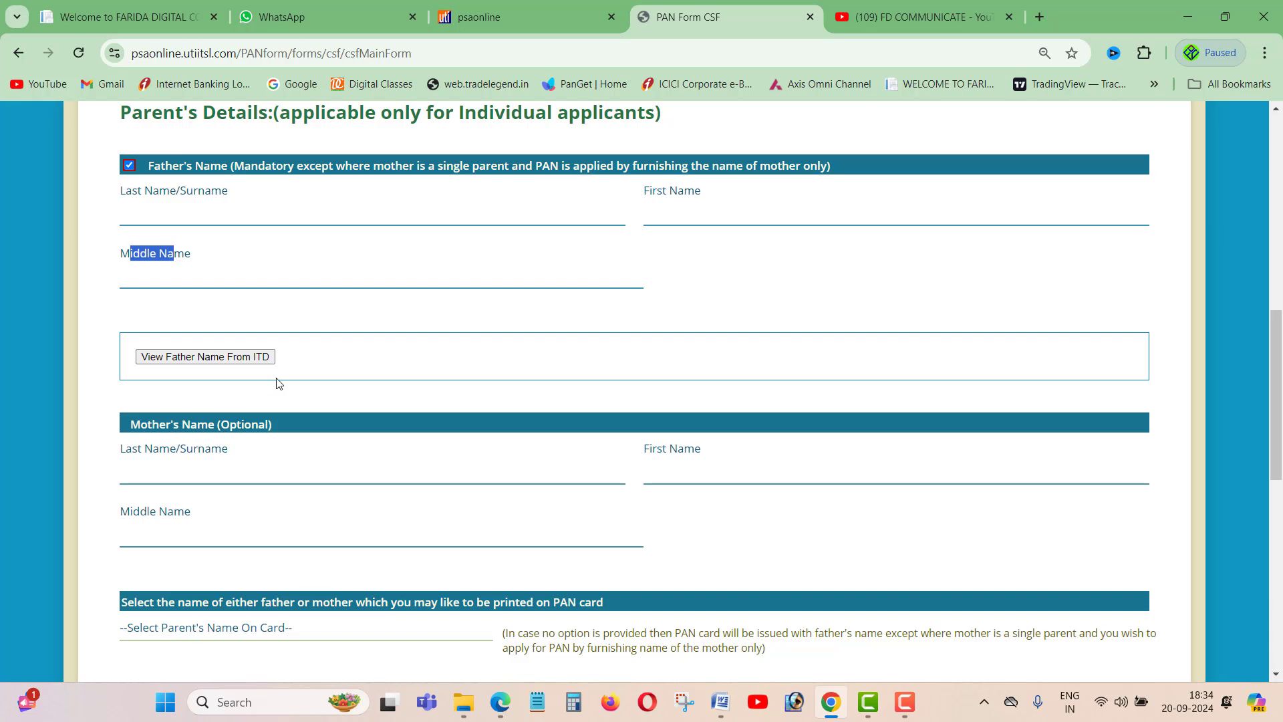
scroll(275, 377, down, 1)
scroll(301, 421, down, 1)
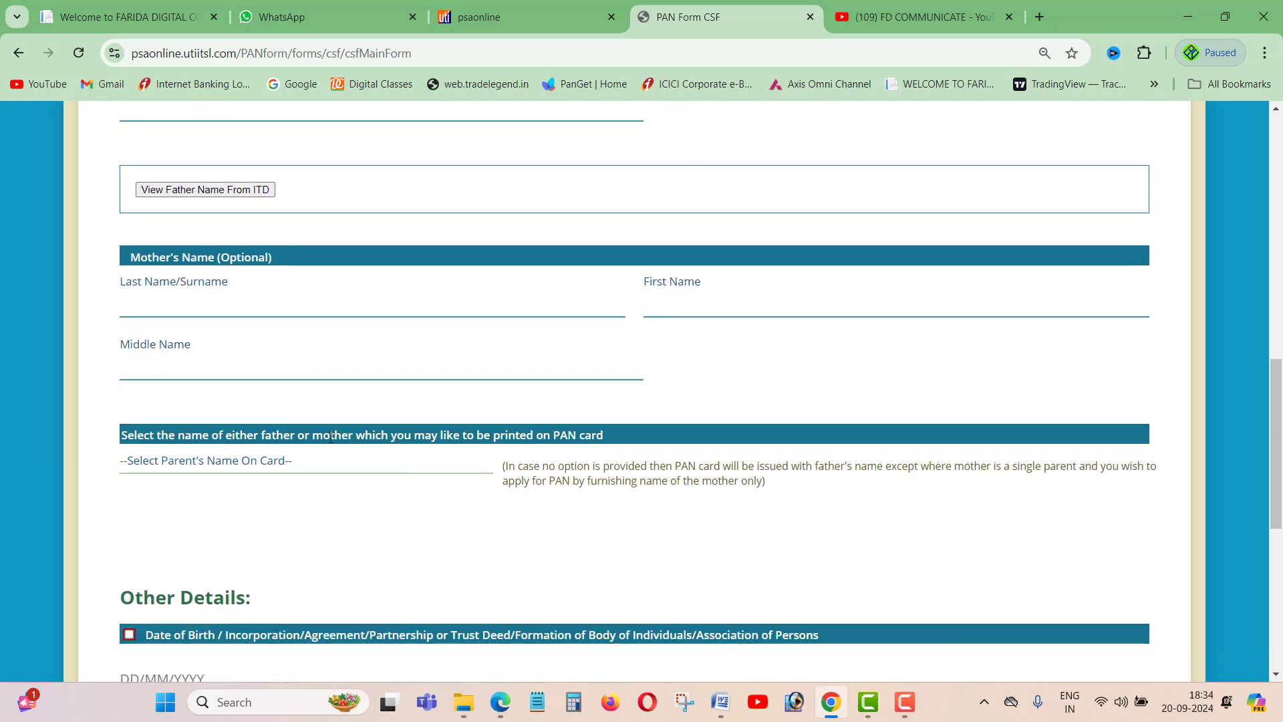
drag(171, 435, 212, 436)
- Choose FATHER'S NAME as the parent name to print and tick Date of Birth
click(248, 468)
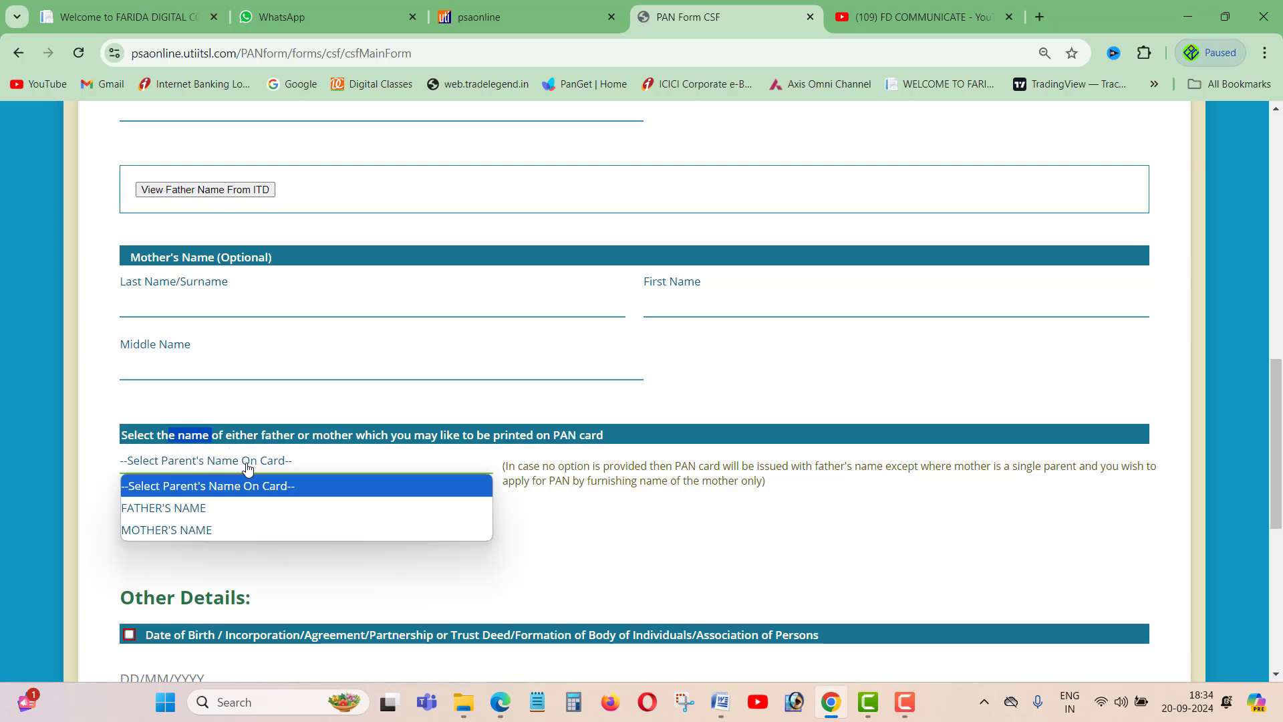
click(204, 509)
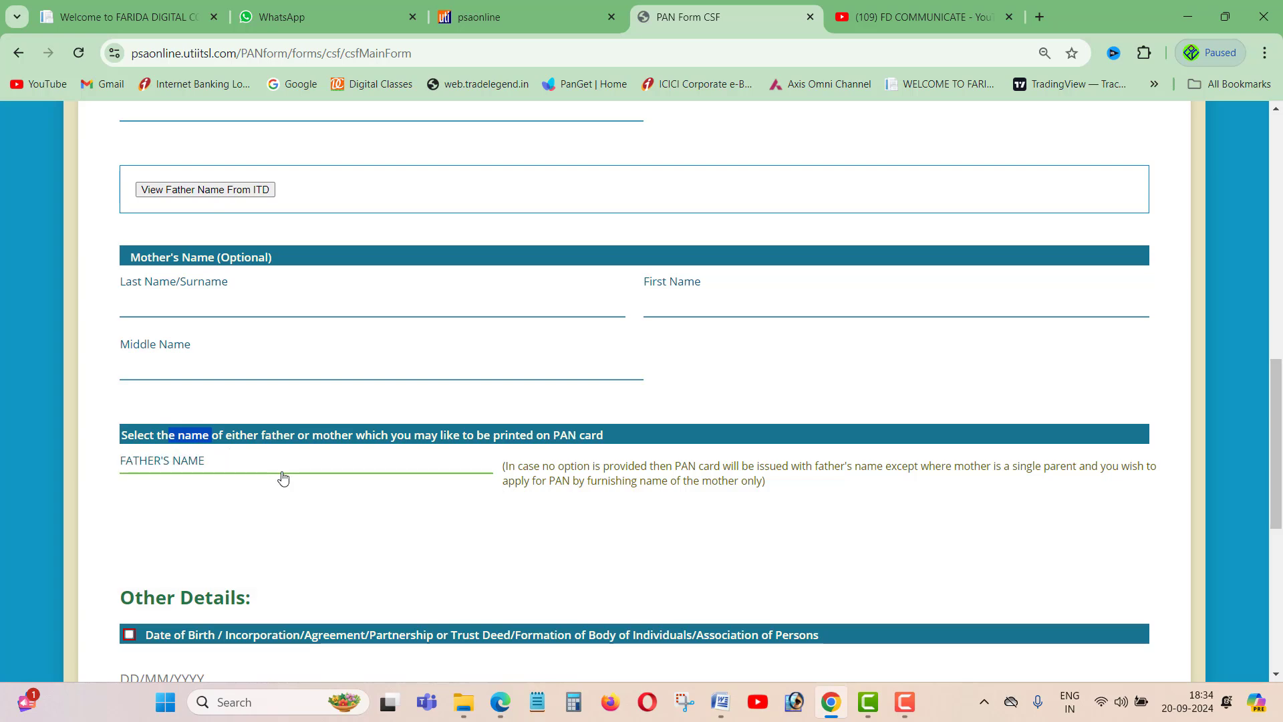
scroll(282, 476, down, 1)
scroll(283, 477, down, 4)
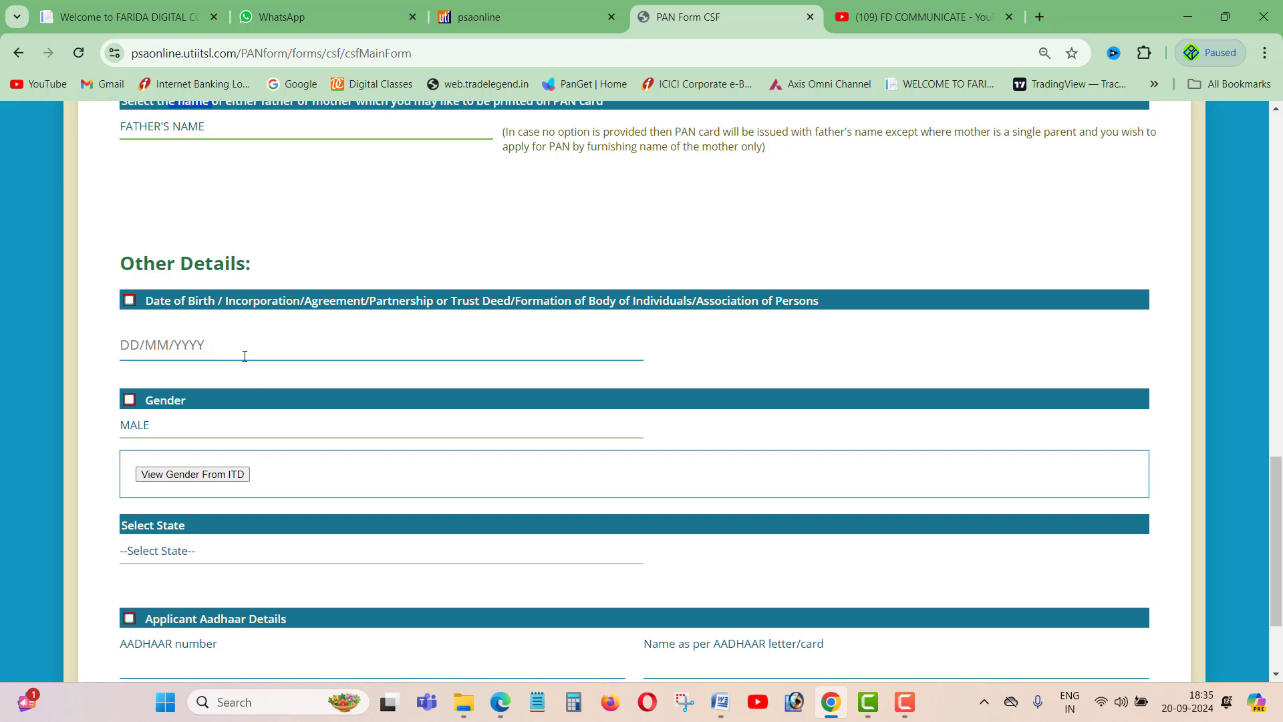
click(129, 302)
- Select WEST BENGAL as the state and start entering the name as per AADHAAR
scroll(194, 394, down, 1)
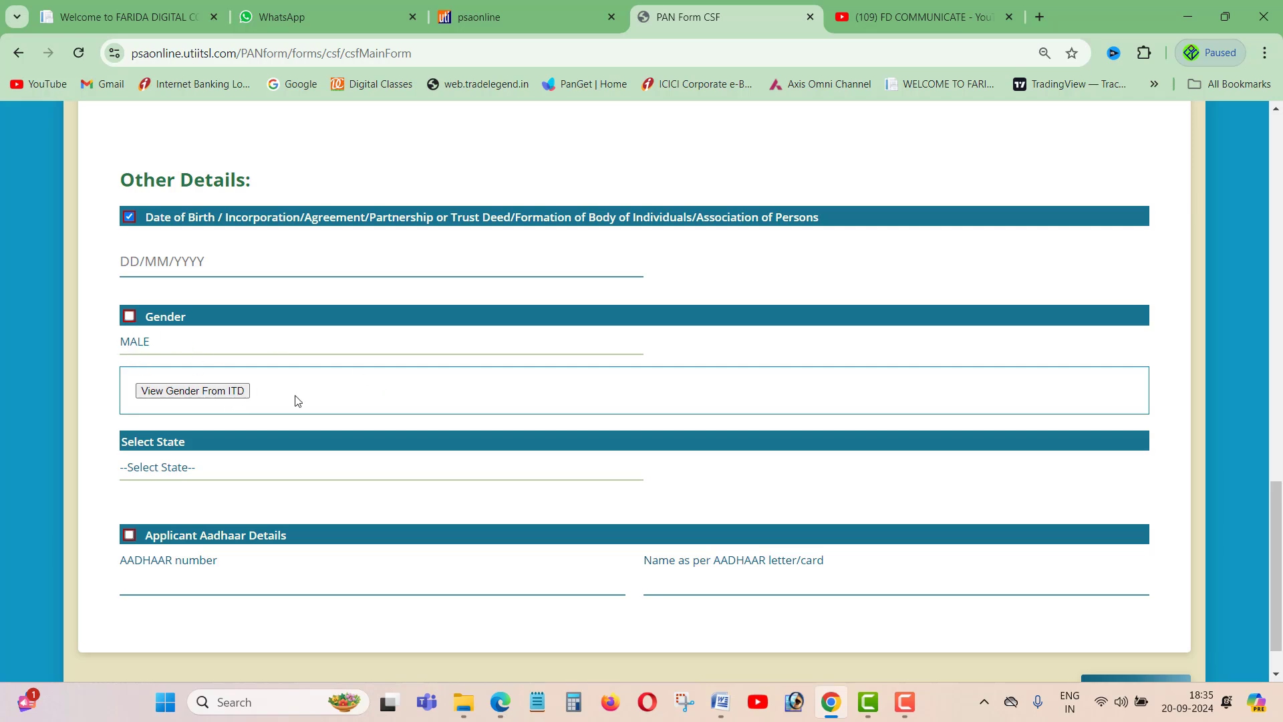
scroll(310, 406, down, 1)
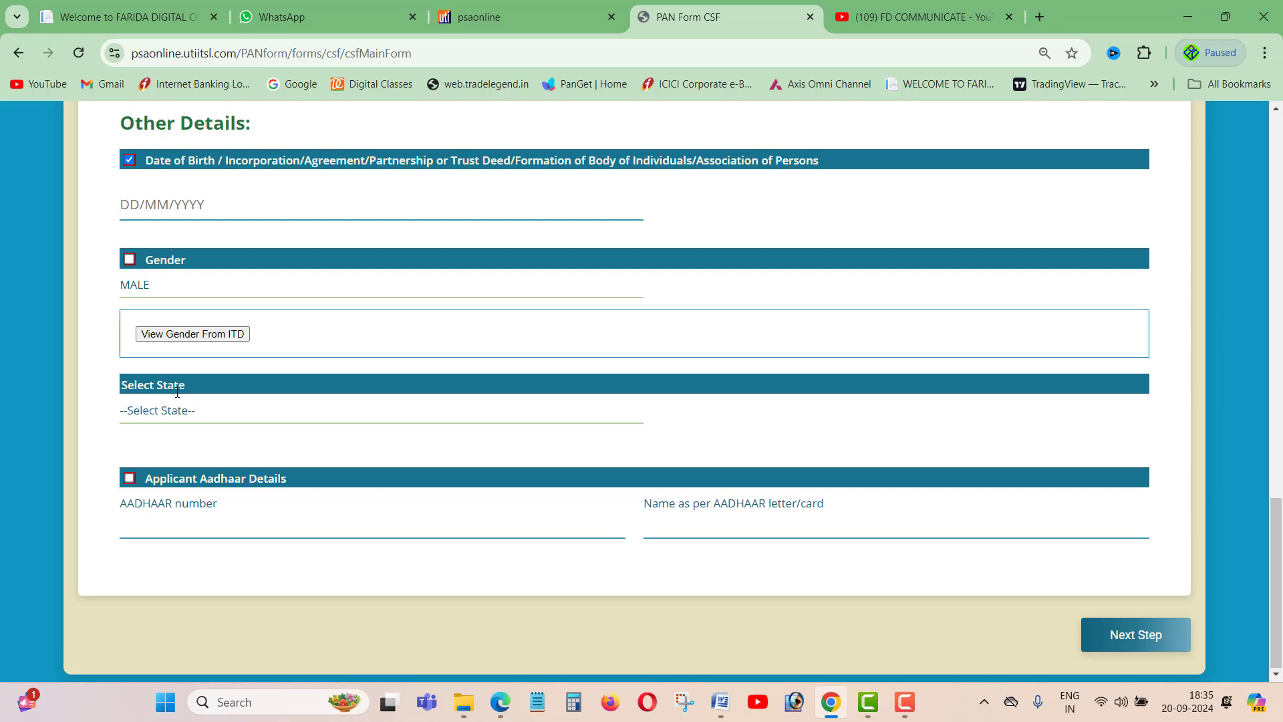
click(198, 409)
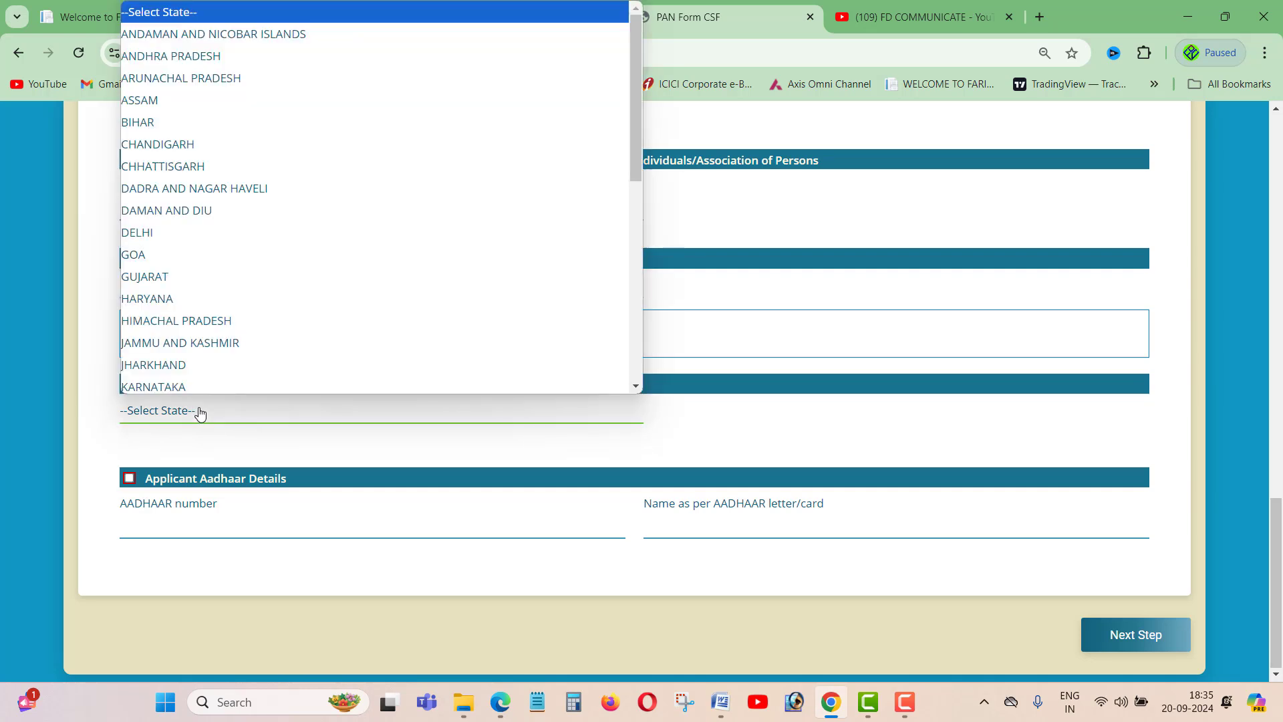
scroll(228, 347, down, 6)
click(213, 384)
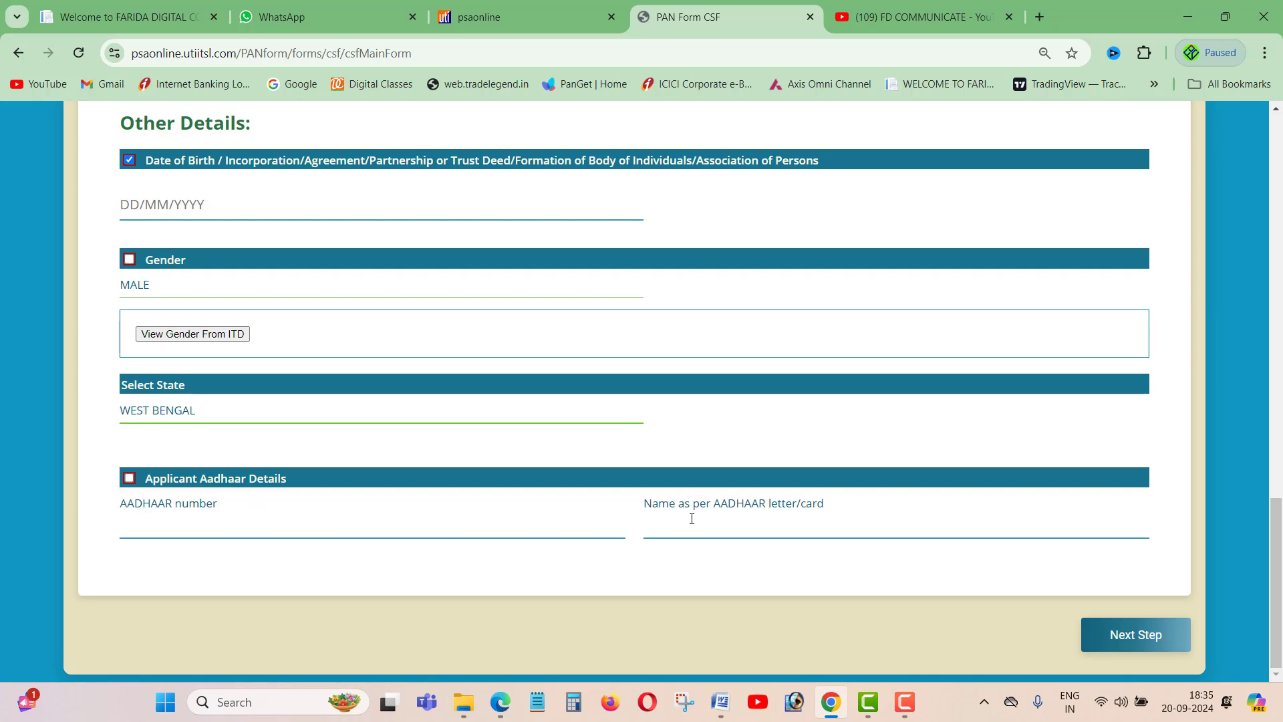
drag(662, 509, 832, 505)
click(801, 512)
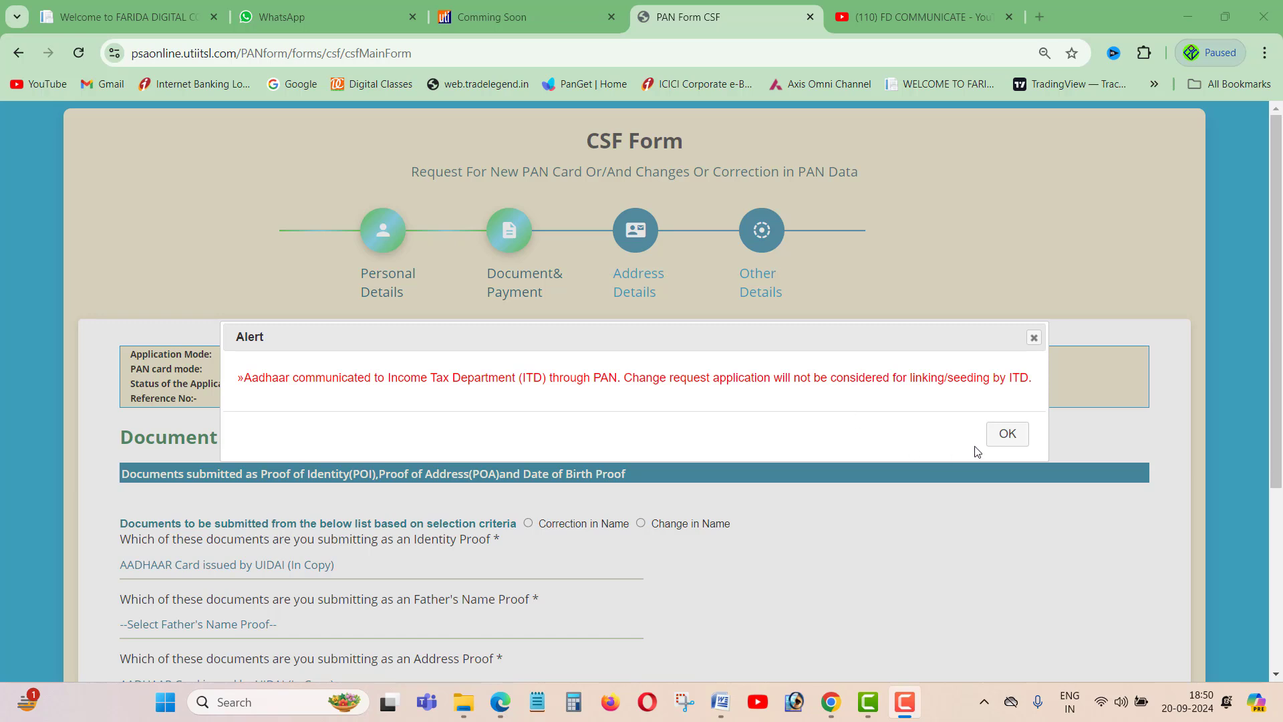
- Dismiss the Aadhaar alert and keep AADHAAR Card as the identity proof
click(1006, 434)
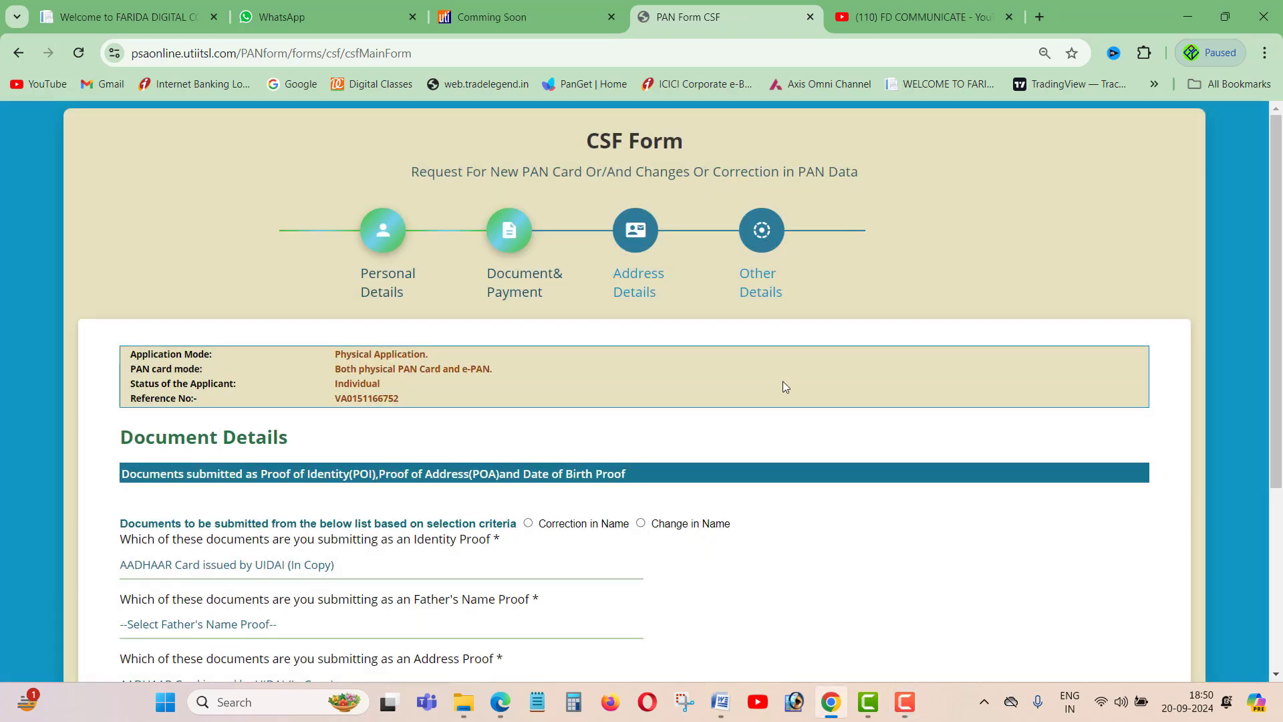
scroll(783, 384, down, 4)
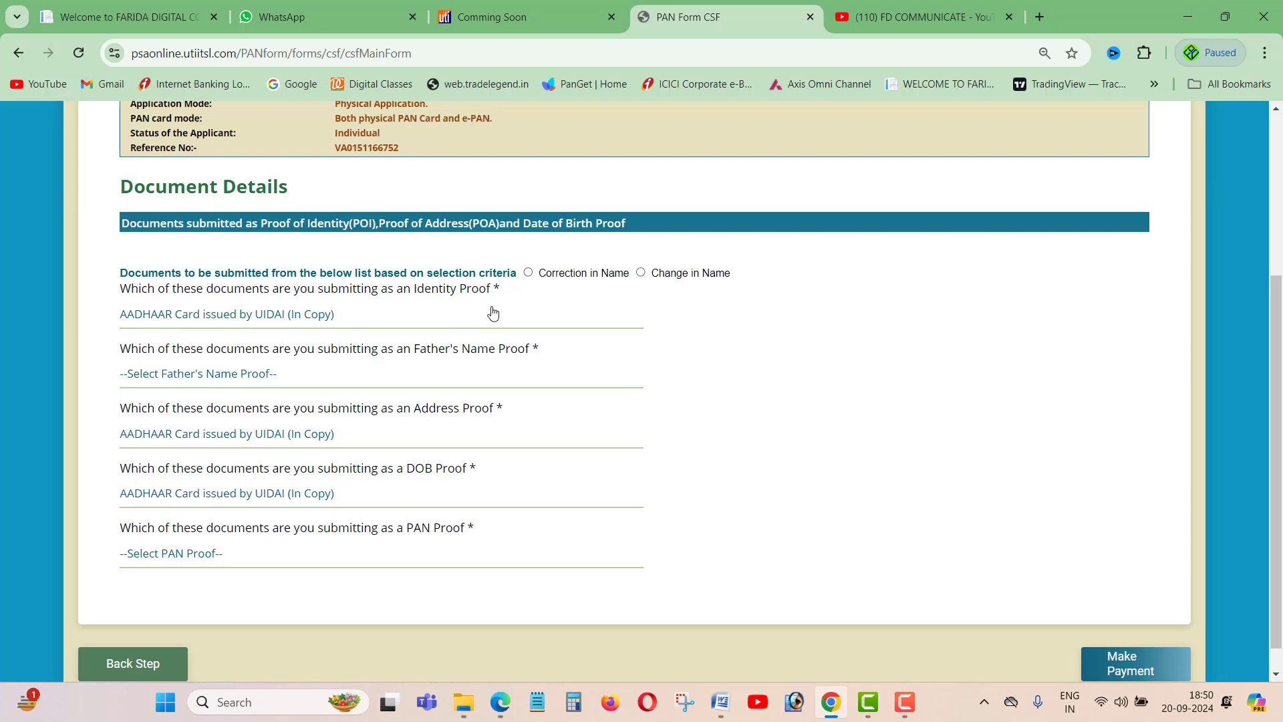
drag(491, 289, 425, 289)
click(353, 327)
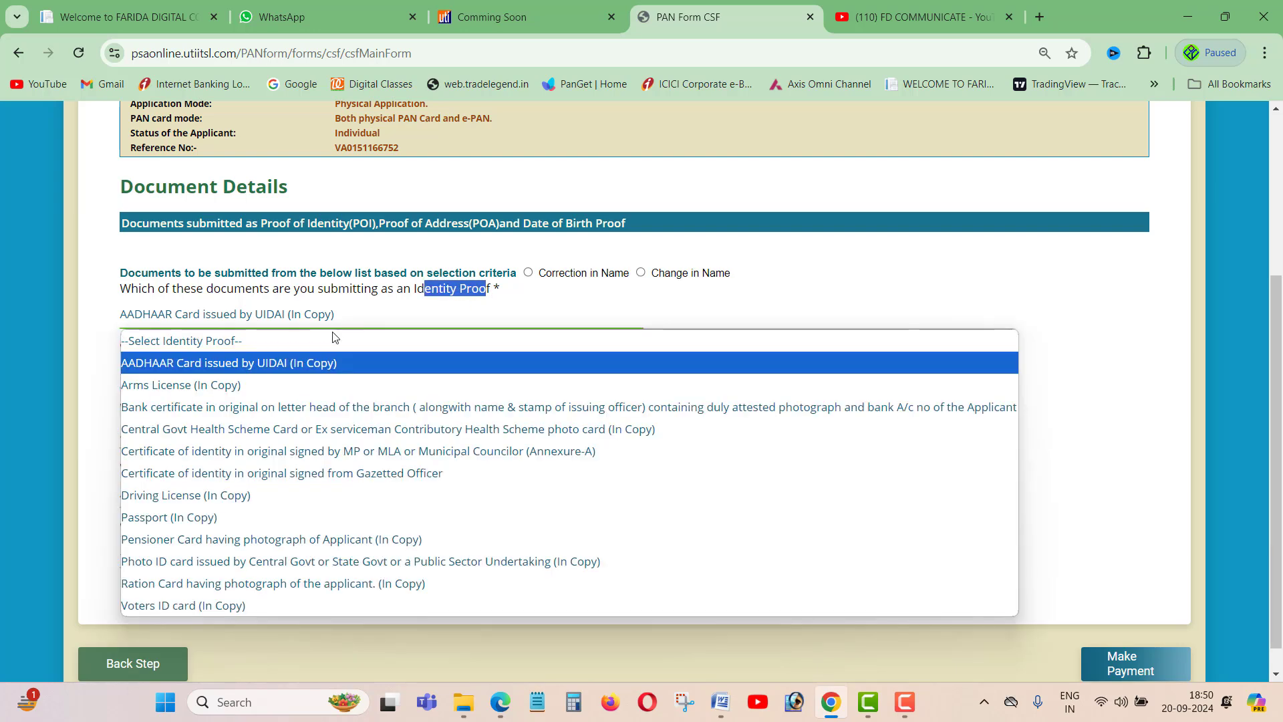
click(288, 364)
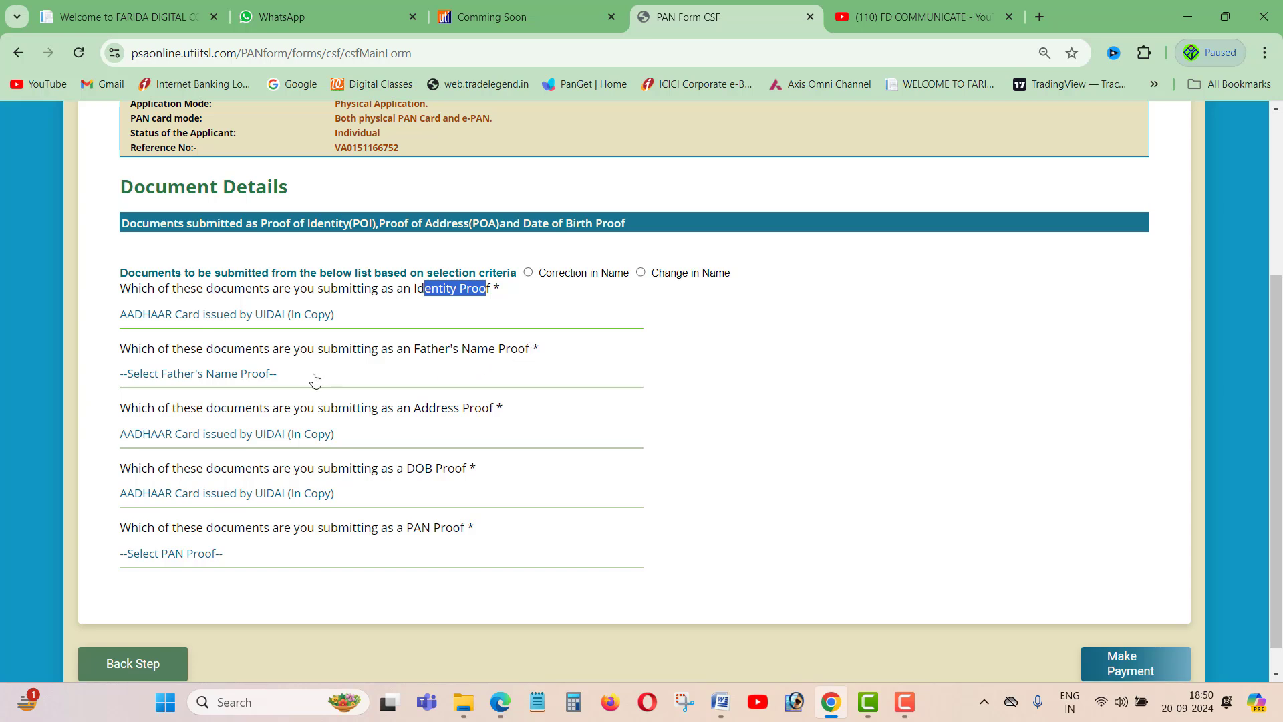
- Set Driving License (In Copy) as the father's name proof
click(311, 381)
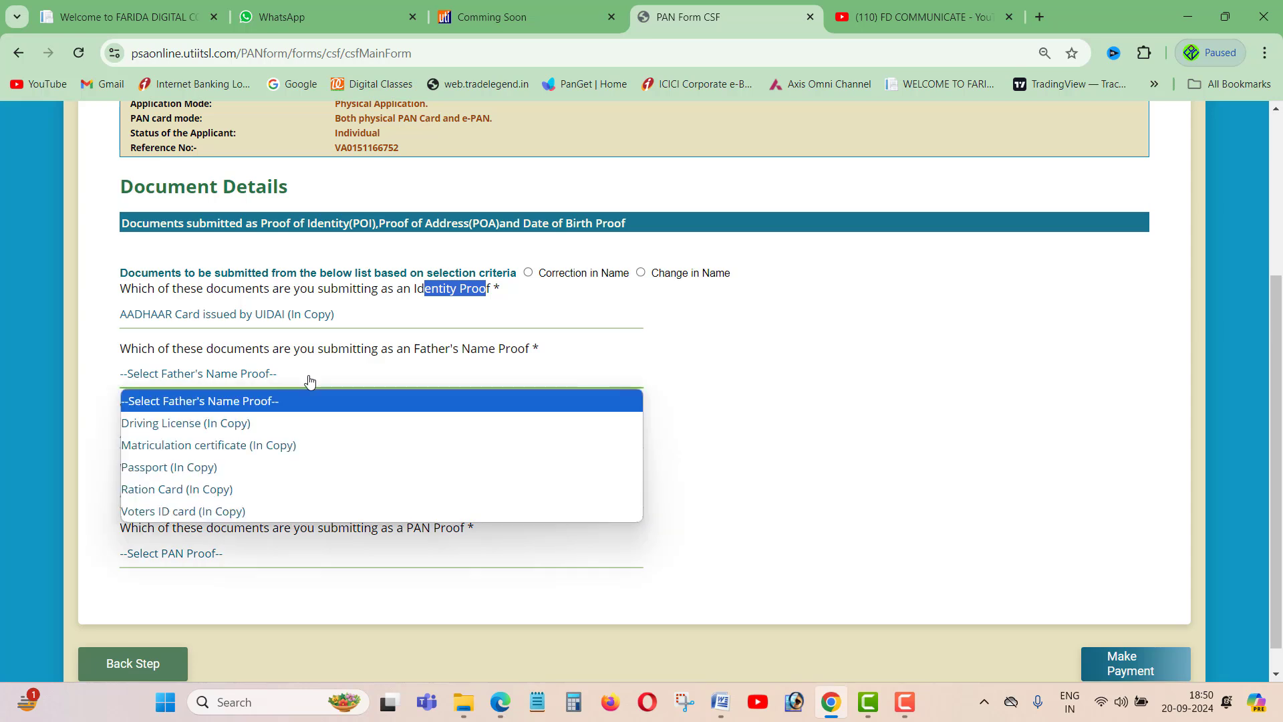
click(261, 425)
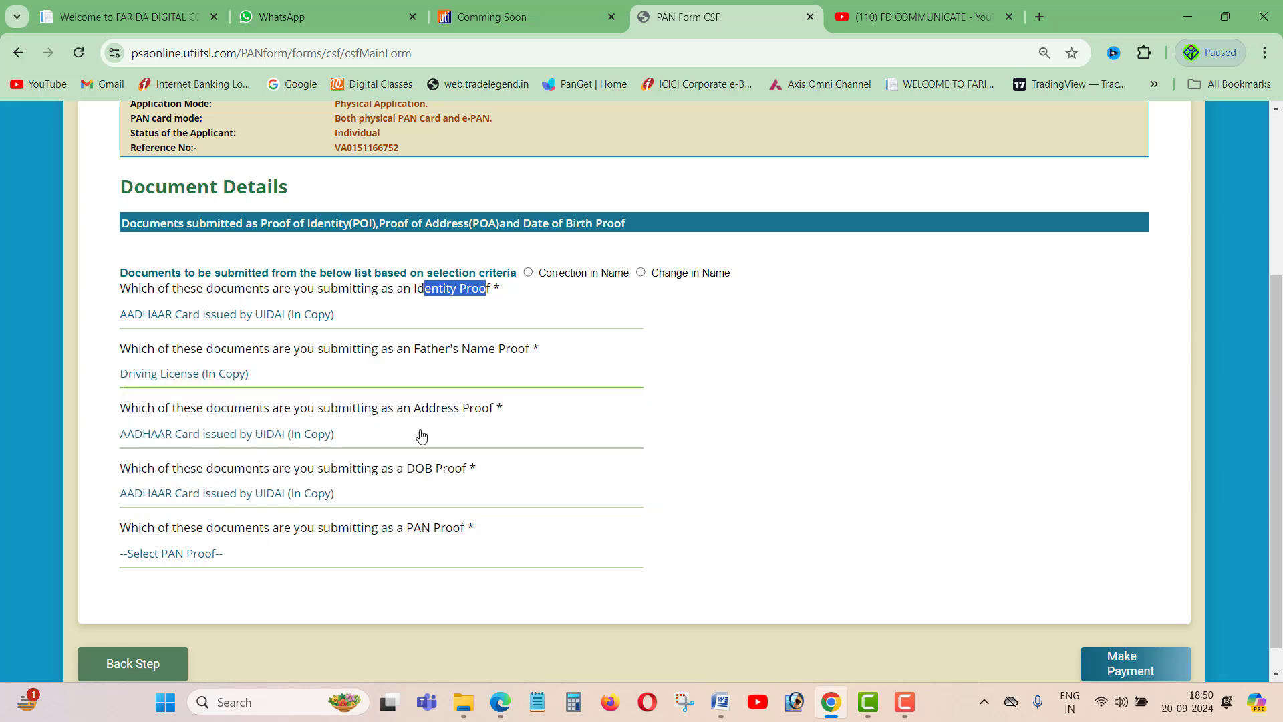
scroll(468, 427, down, 1)
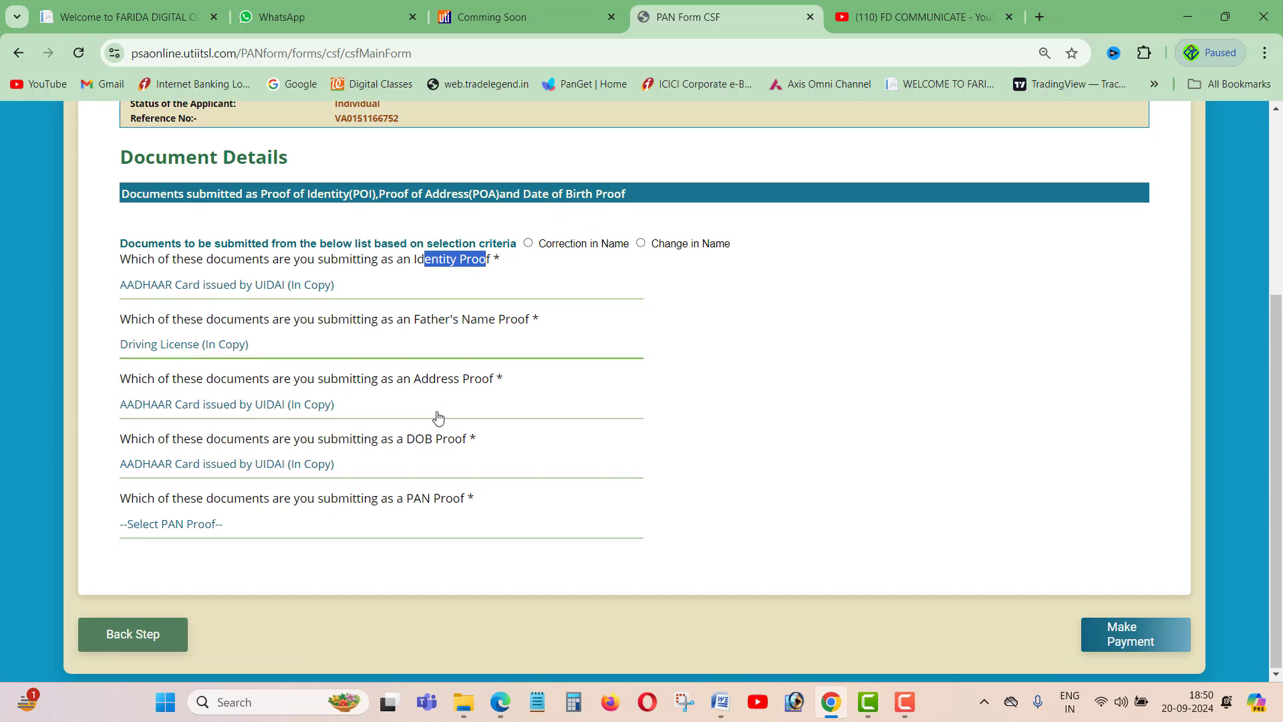
click(289, 354)
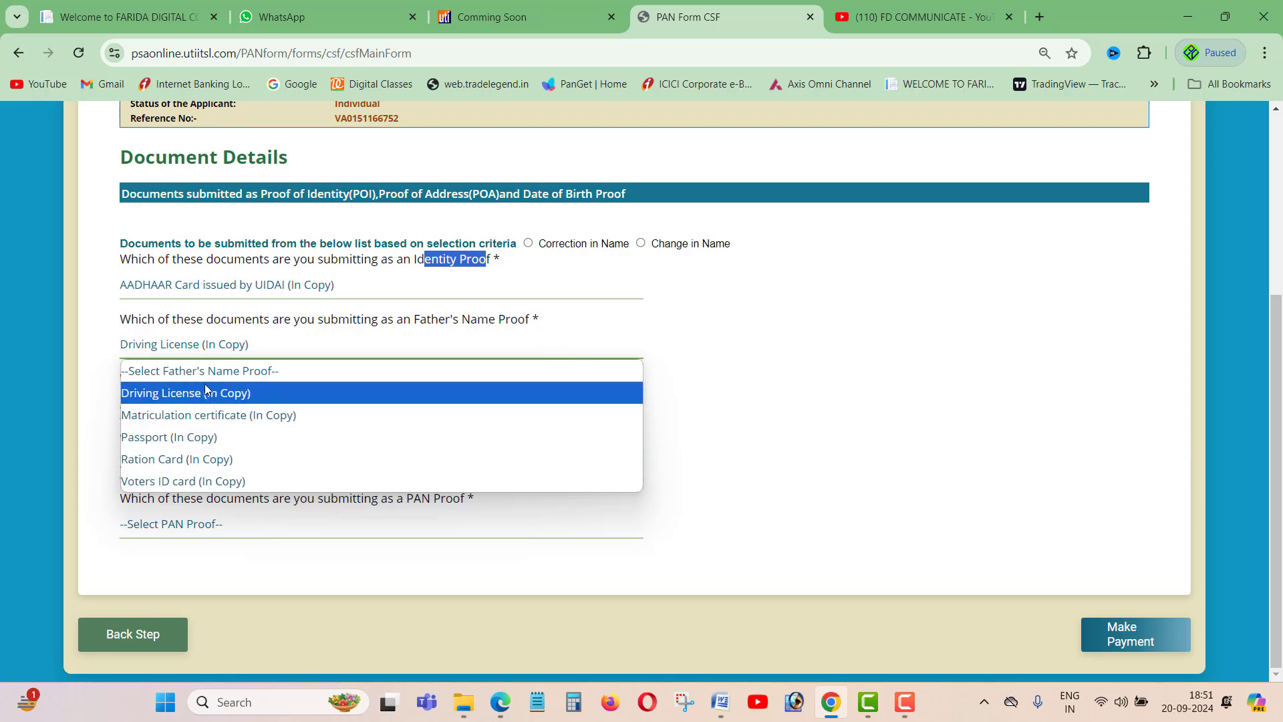
click(873, 325)
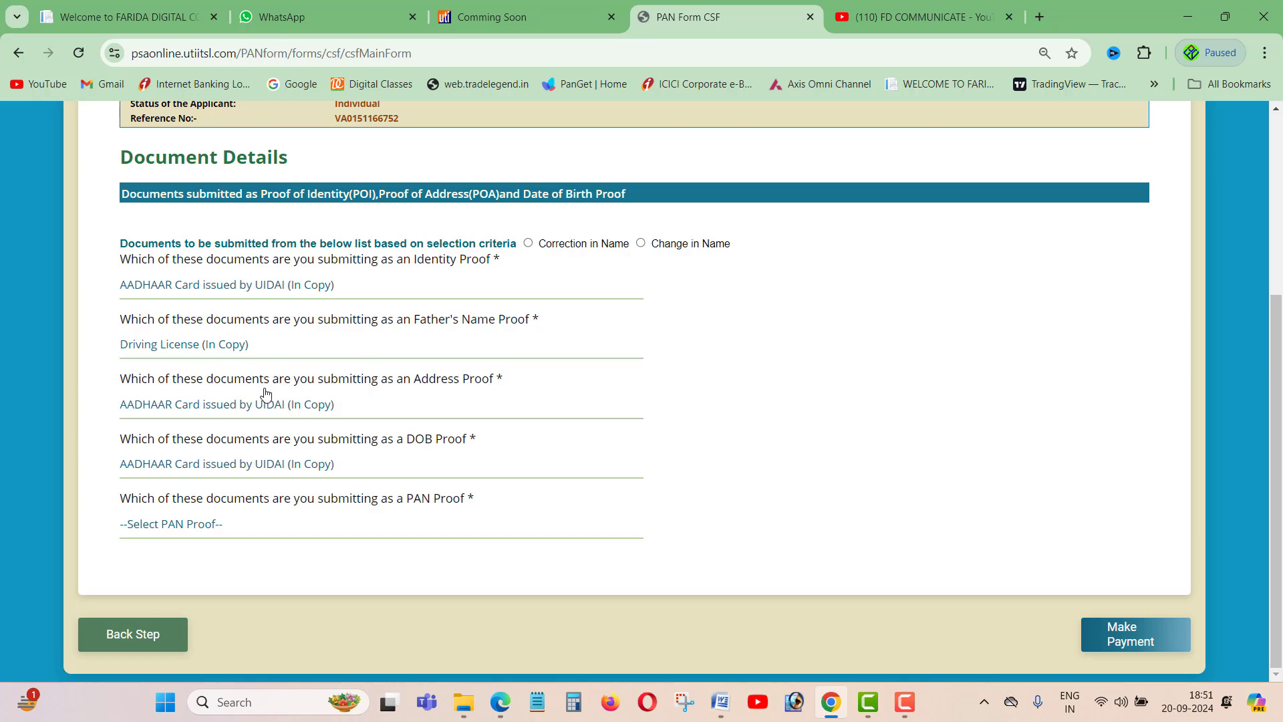
- Keep AADHAAR Card as the address proof and check the DOB proof question
drag(147, 379, 120, 379)
click(322, 405)
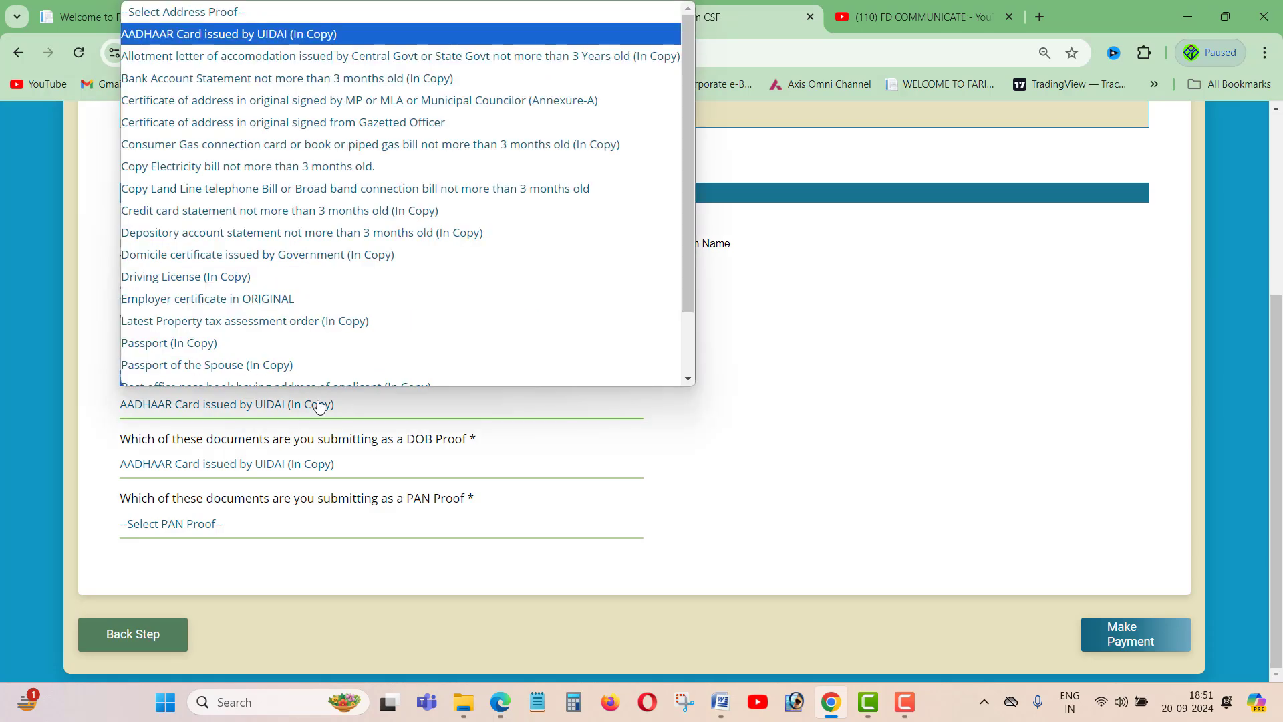
click(319, 404)
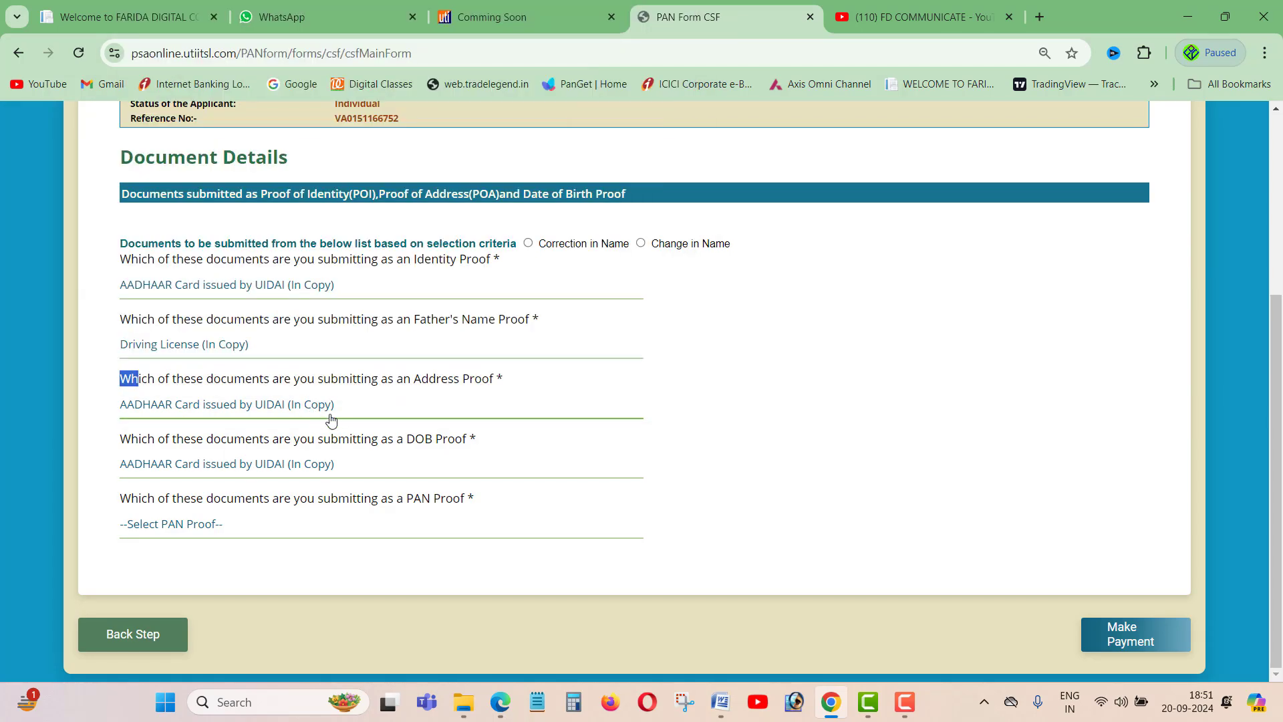
drag(415, 441, 455, 441)
click(617, 445)
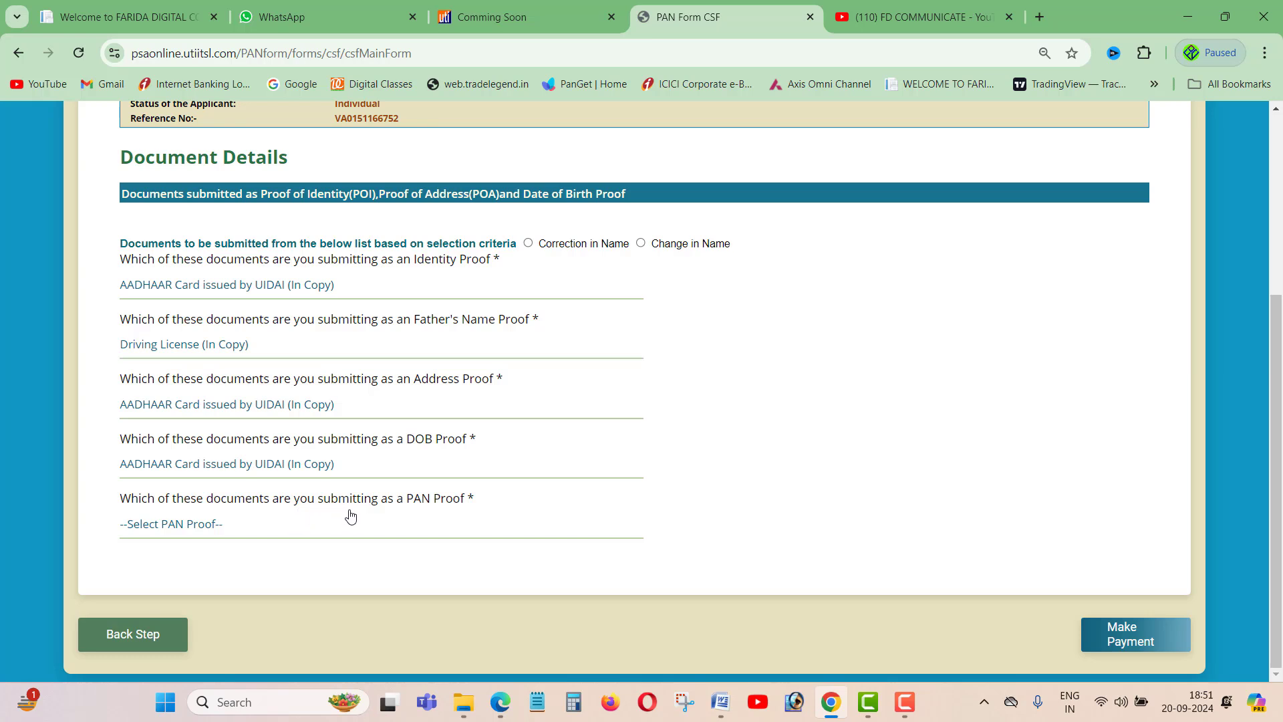
- Set the PAN proof document to Copy of PAN Card
click(270, 529)
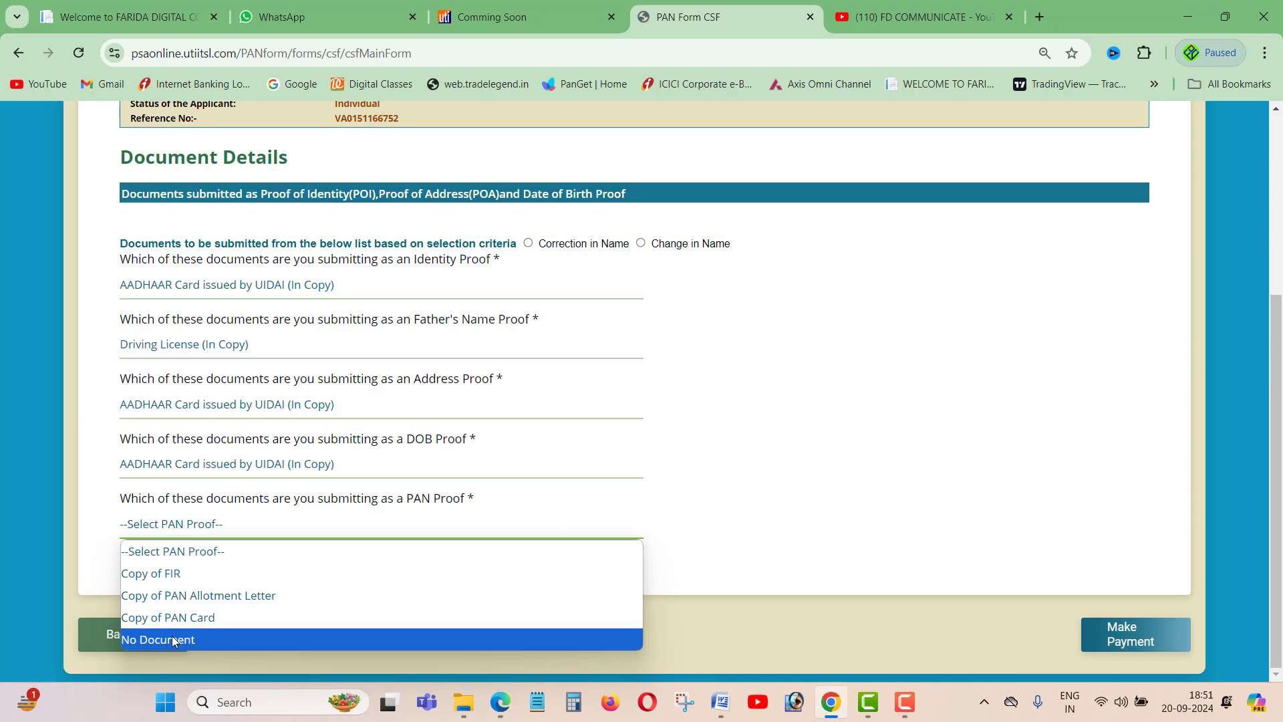
click(185, 617)
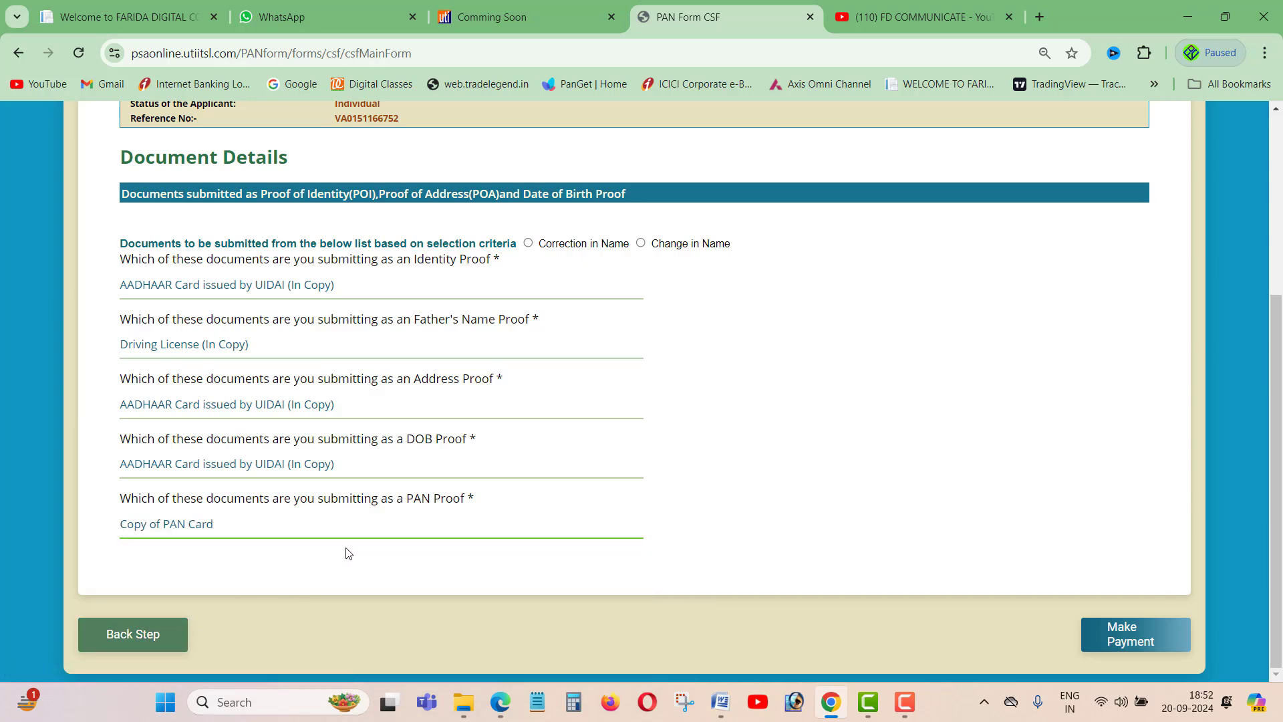
scroll(454, 496, up, 1)
scroll(455, 496, down, 2)
- Attempt payment, then dismiss the correction-or-name-change alert and the payment instructions
click(1145, 640)
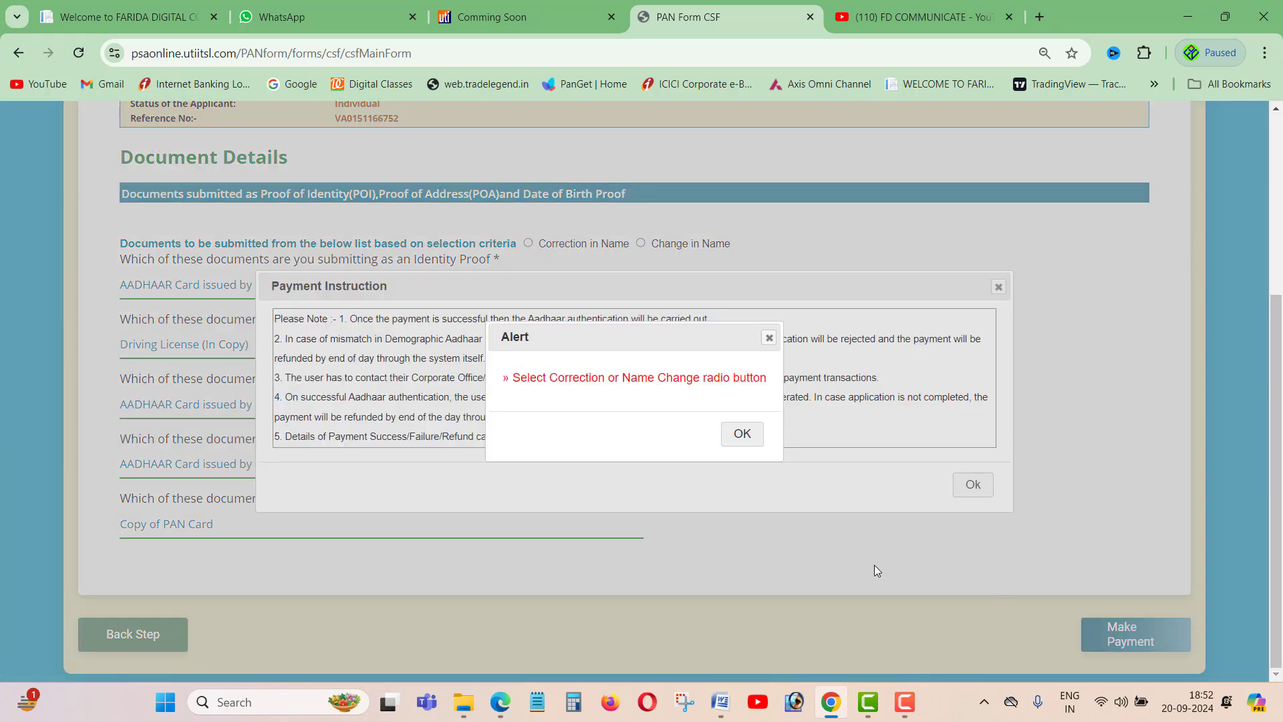
click(743, 434)
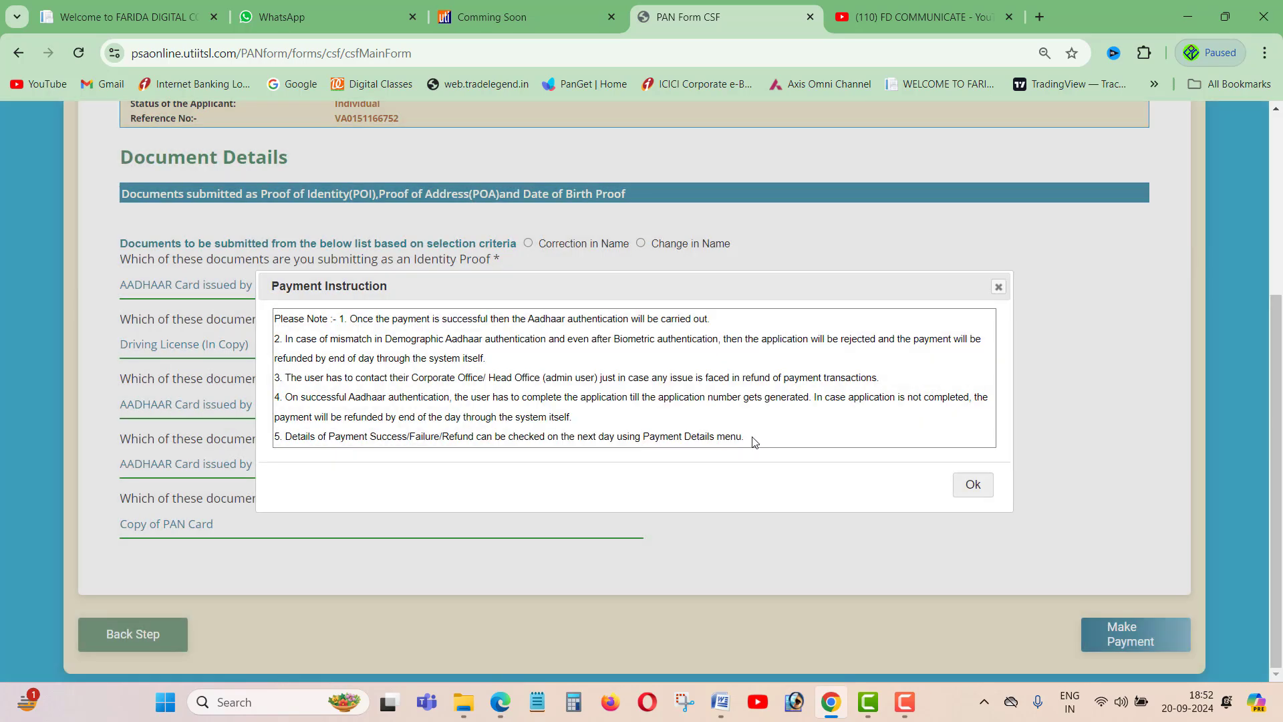
scroll(762, 520, up, 2)
click(973, 652)
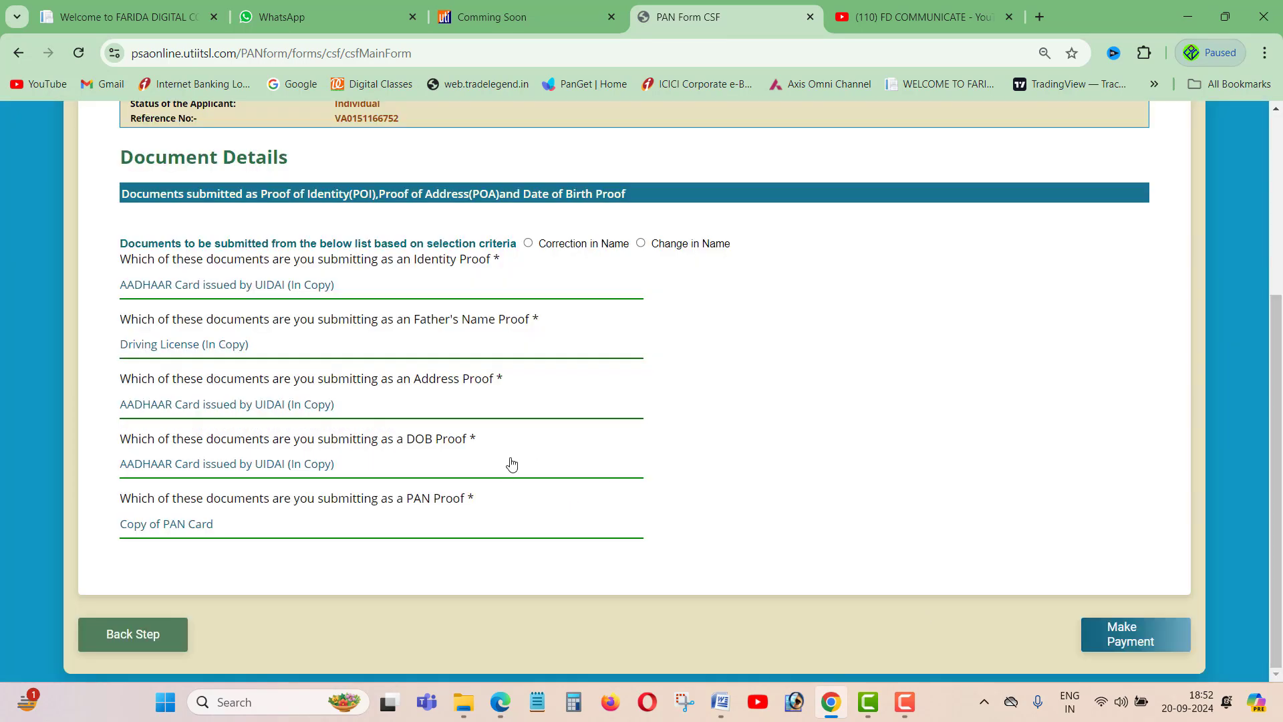
scroll(507, 471, up, 3)
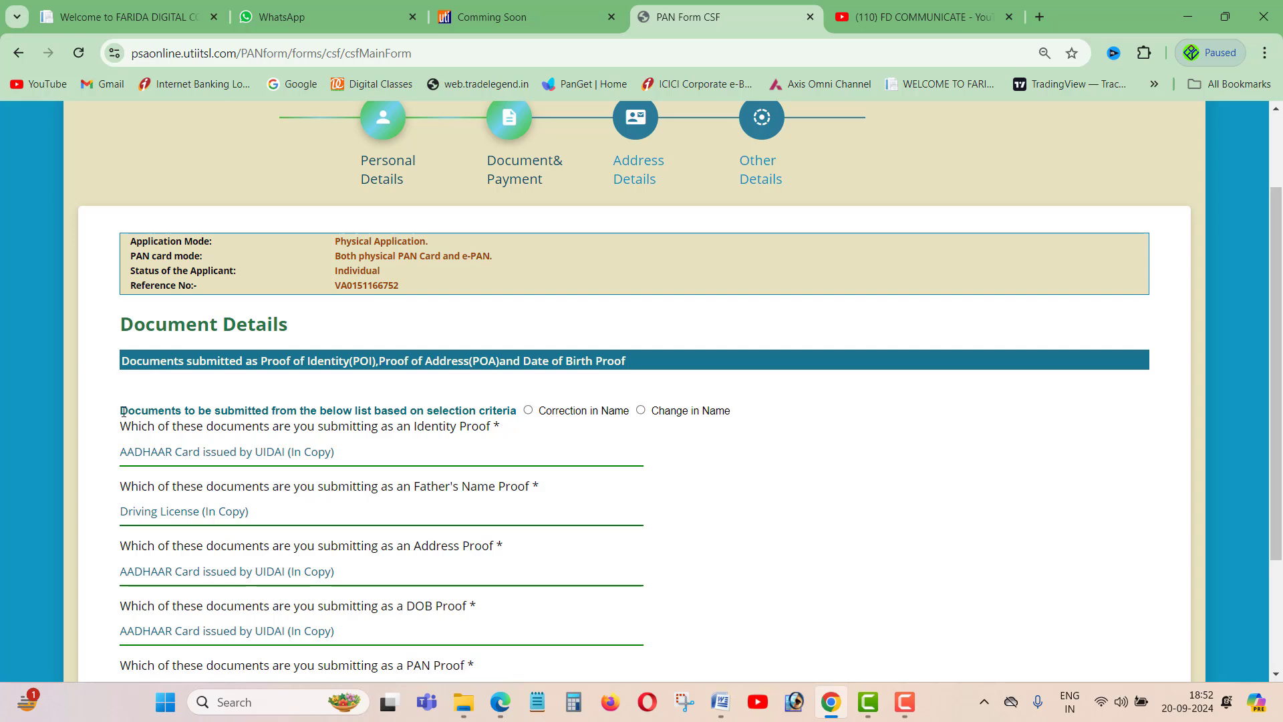
- Review the selection criteria distinguishing Correction in Name from Change in Name
drag(123, 412, 535, 419)
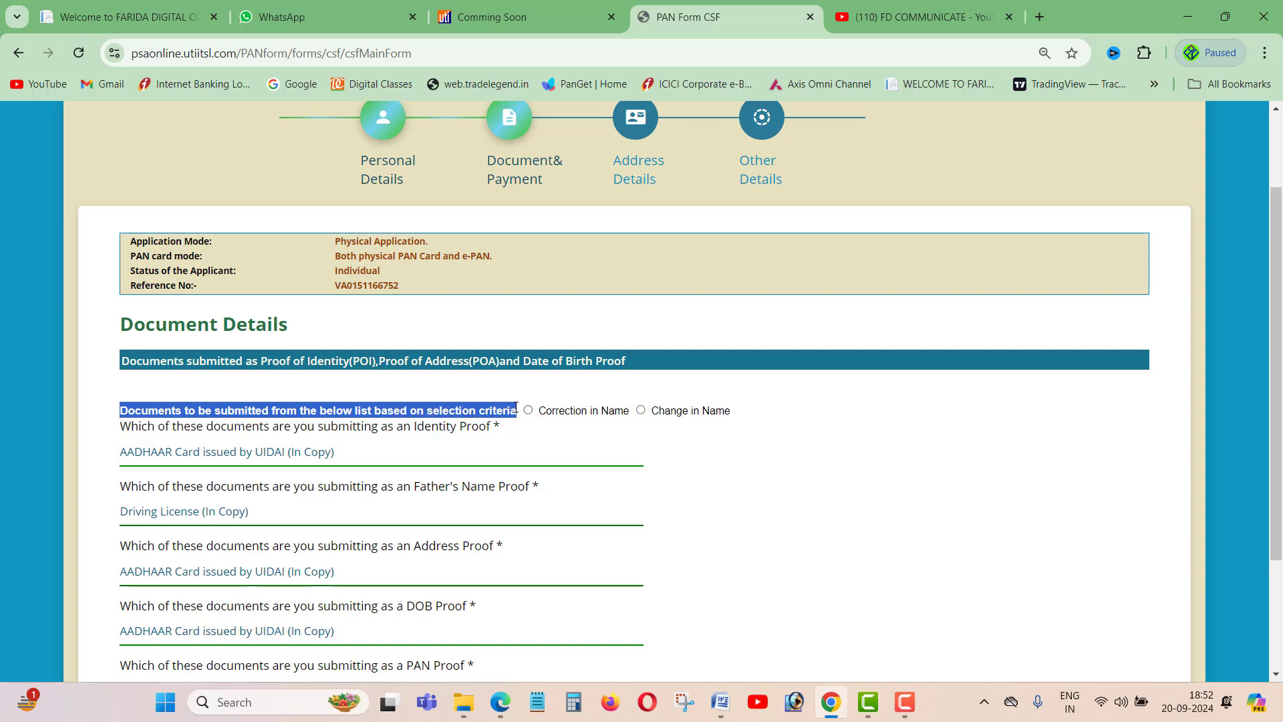
drag(732, 411, 530, 417)
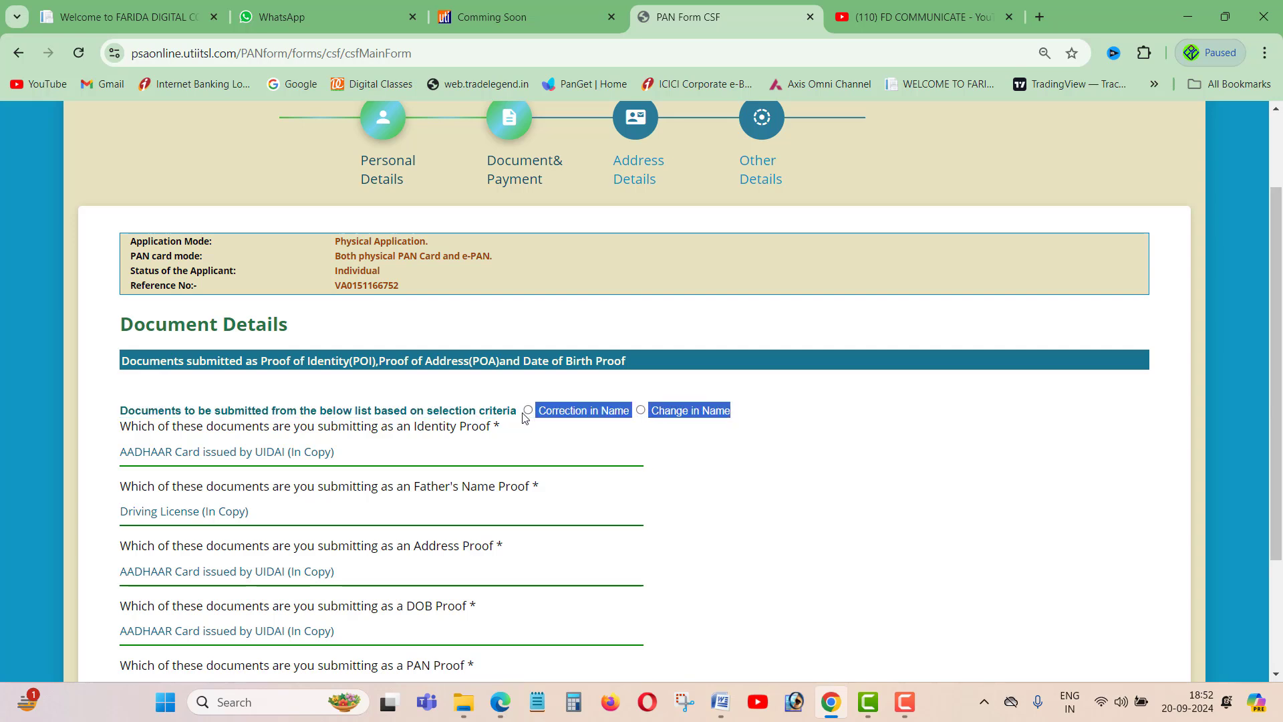
click(823, 459)
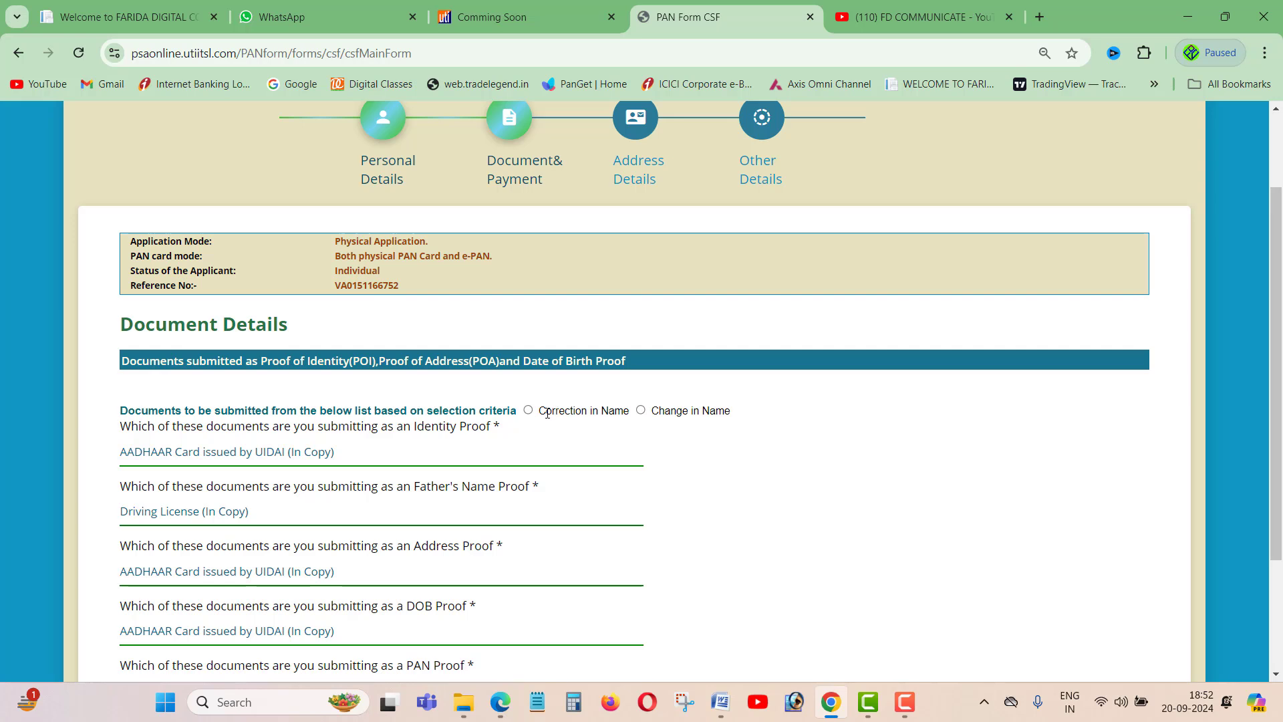
drag(660, 413, 730, 412)
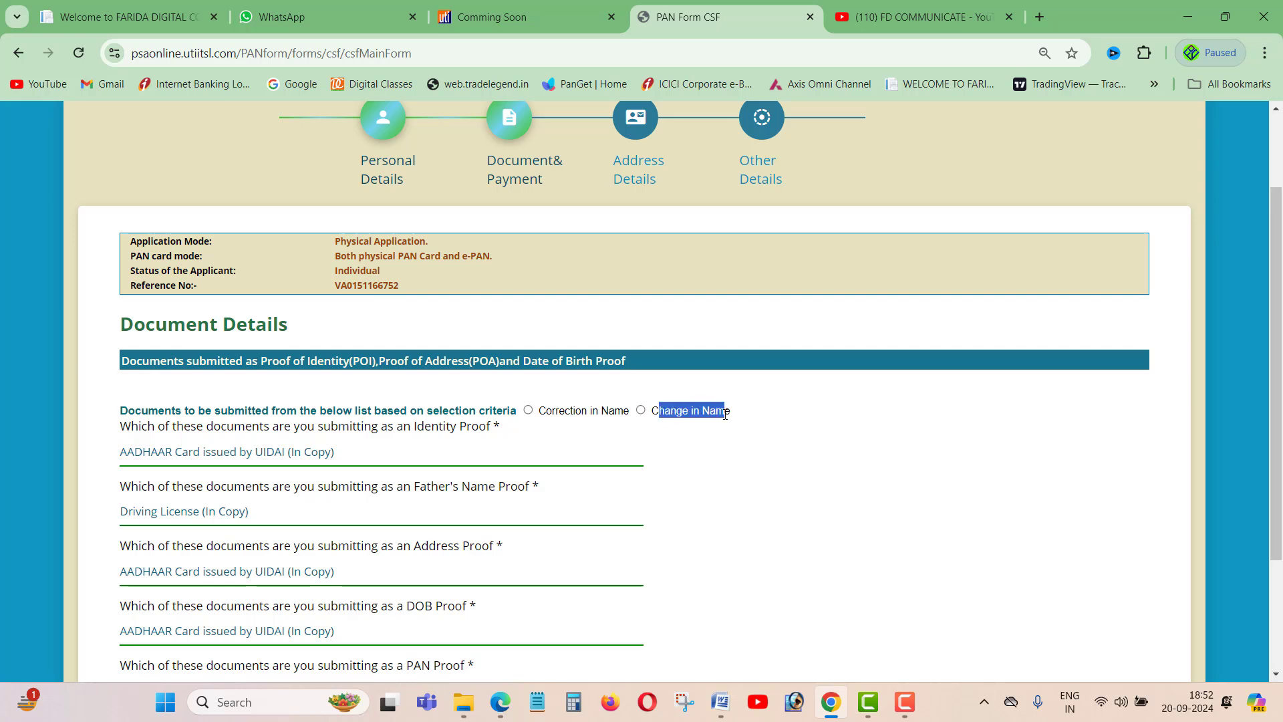
click(779, 434)
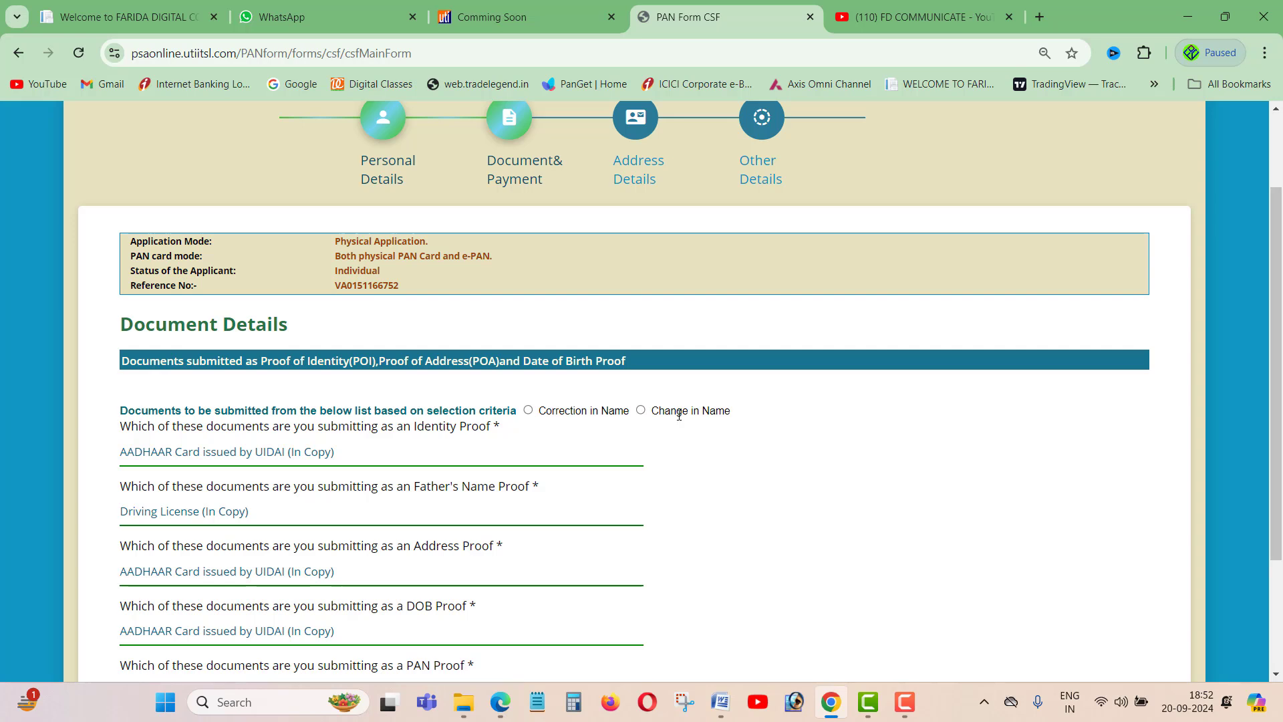
drag(667, 413, 737, 419)
click(763, 439)
scroll(974, 127, down, 3)
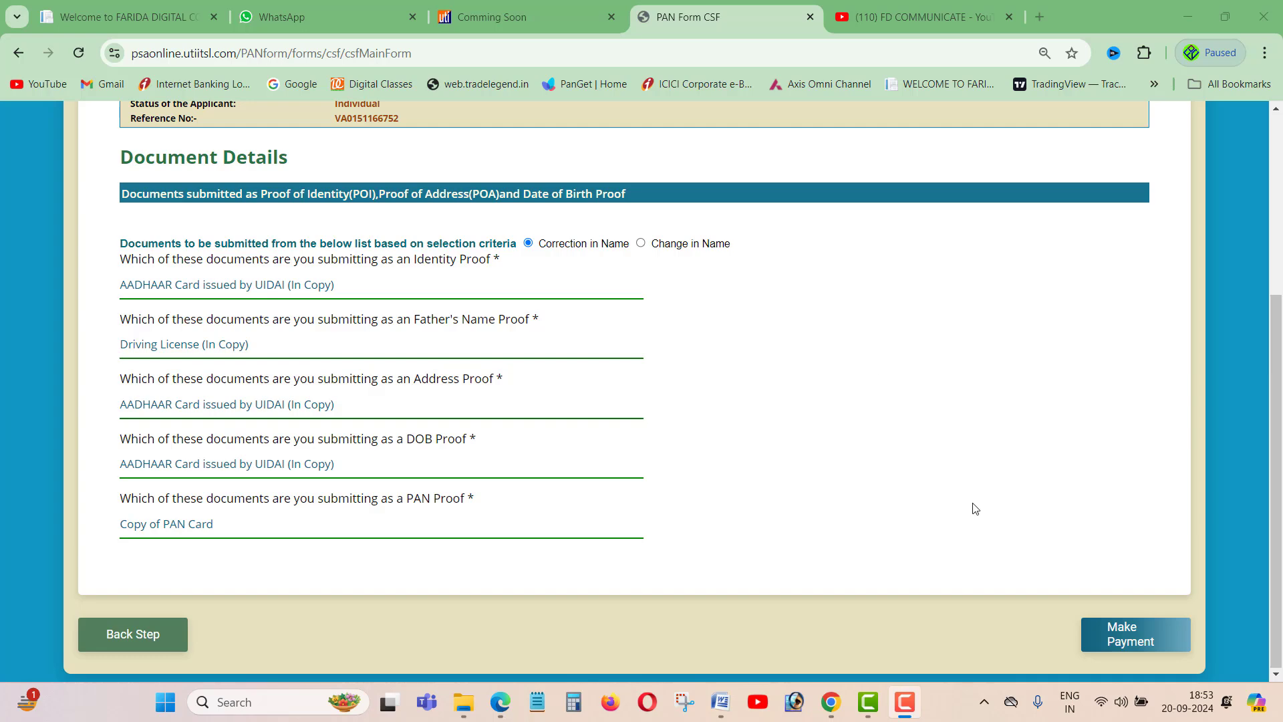
- Proceed to payment and accept the Aadhaar authentication to reach Address Details
click(1124, 639)
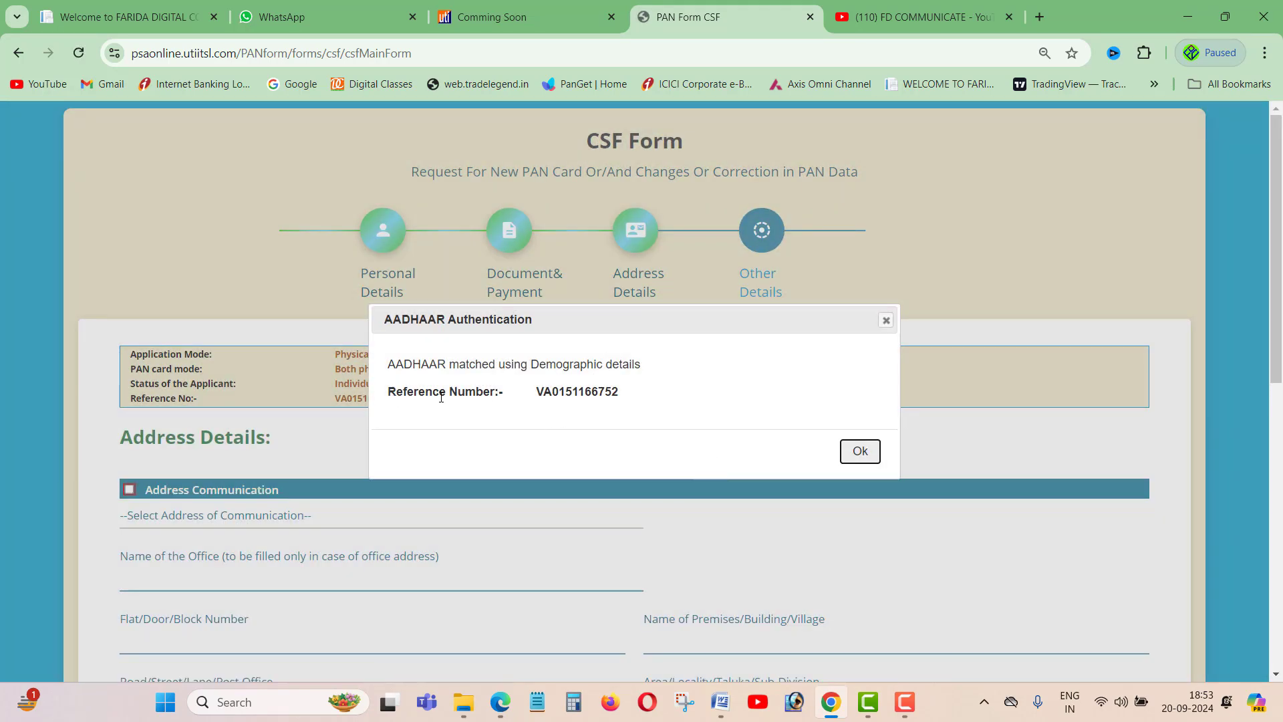
click(861, 452)
scroll(606, 458, down, 3)
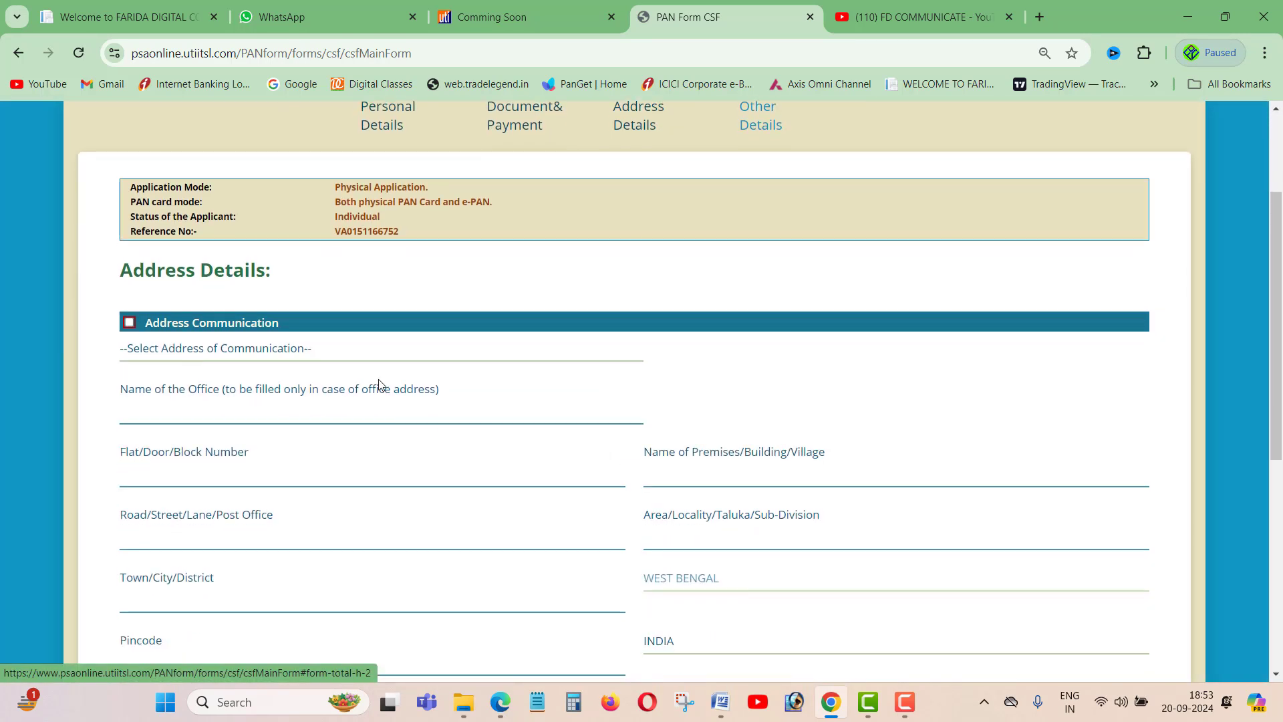
drag(122, 268, 335, 275)
click(339, 283)
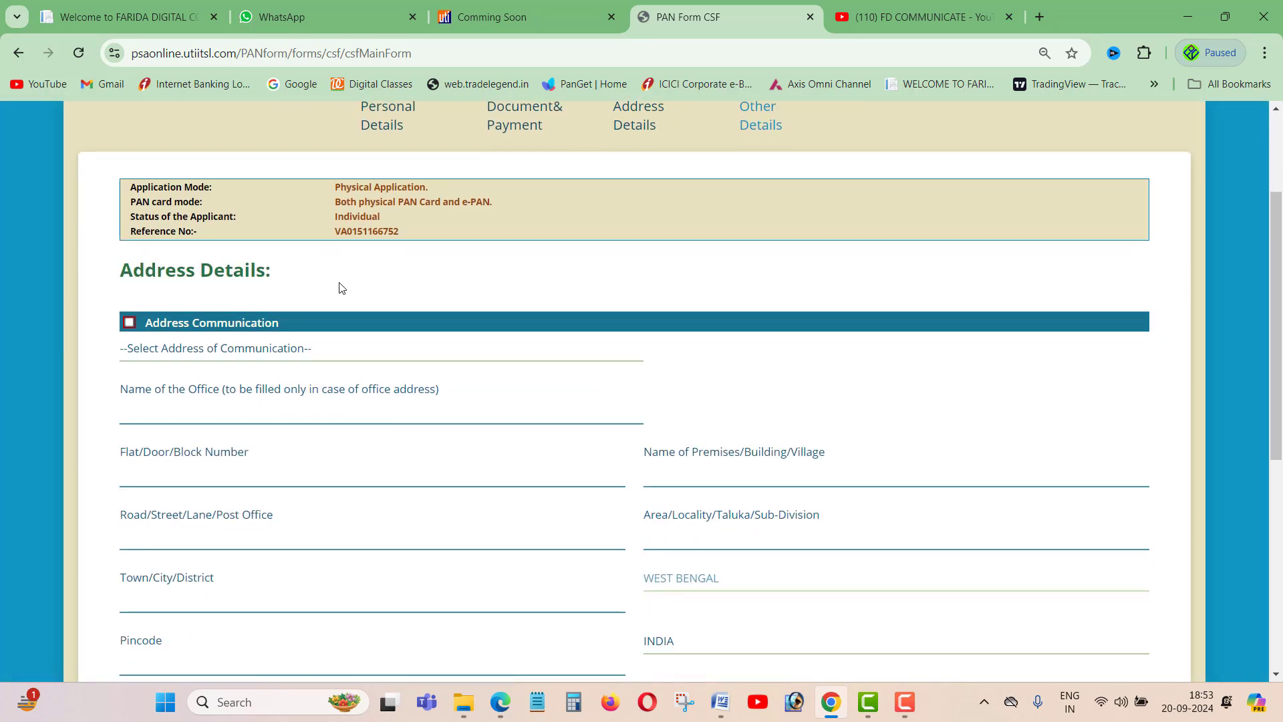
scroll(338, 286, down, 1)
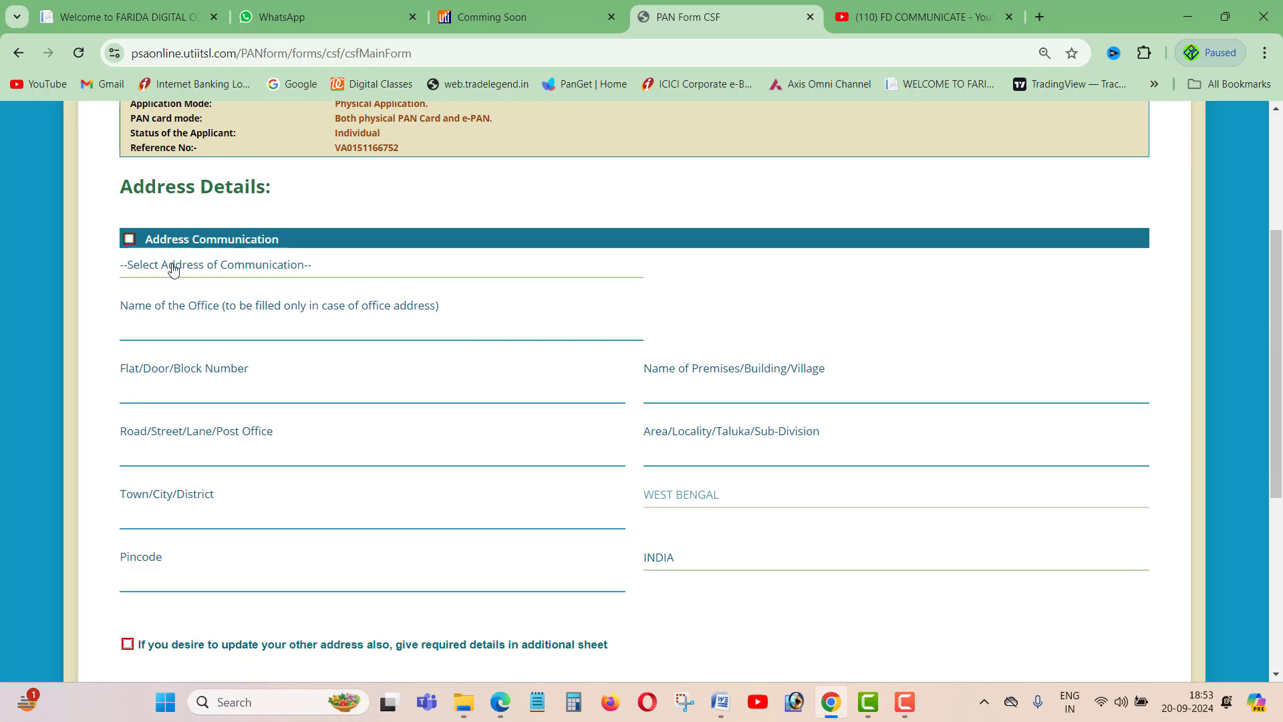
- Choose RESIDENCE as the address for communication
click(173, 269)
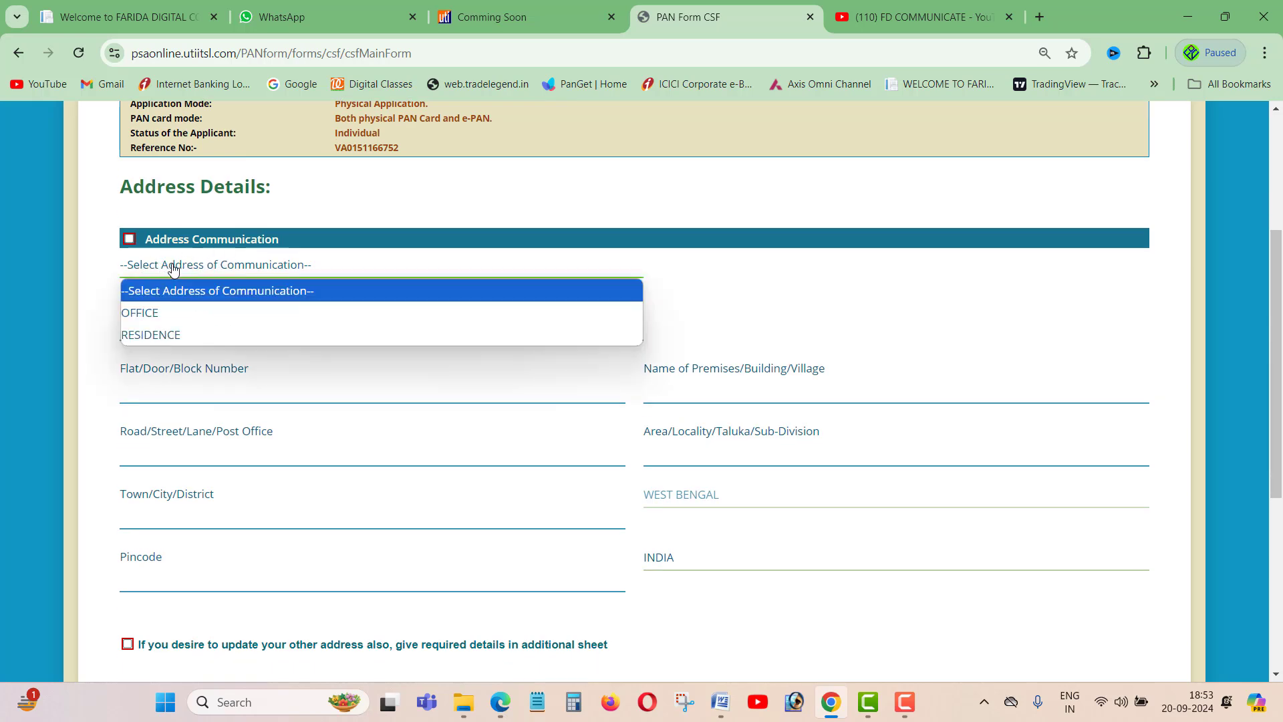
click(154, 336)
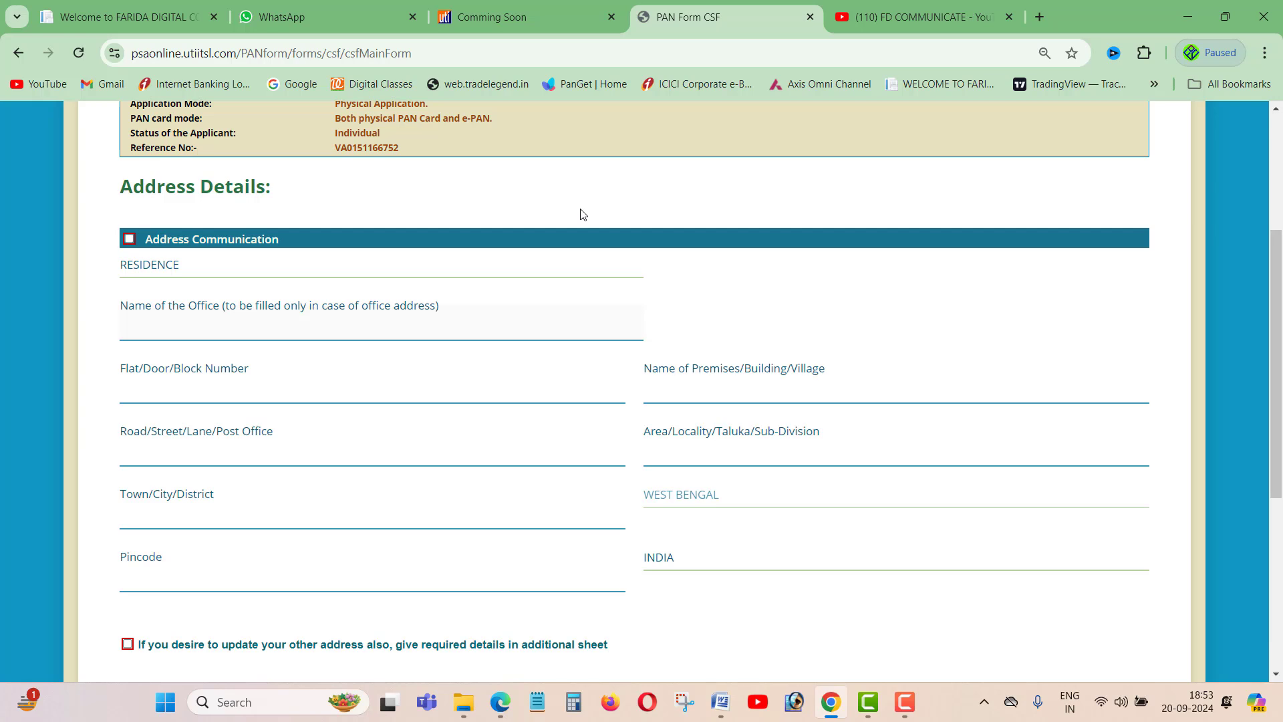
click(244, 272)
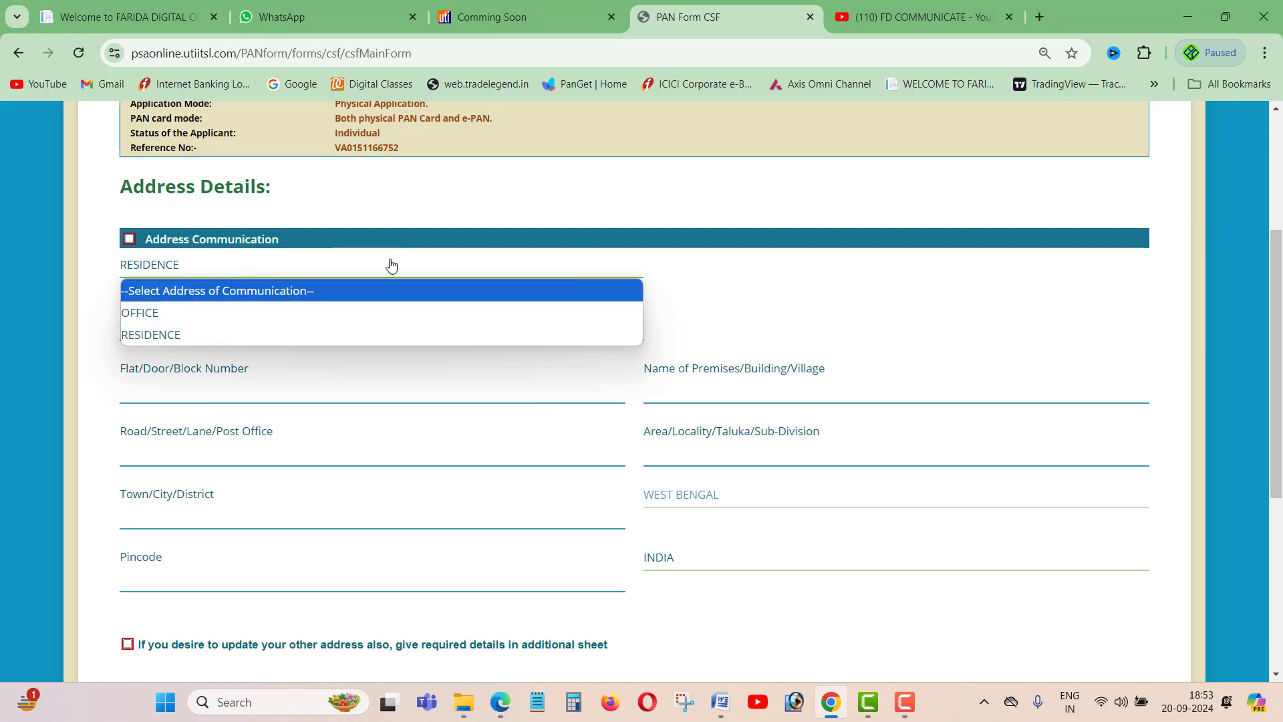
click(459, 201)
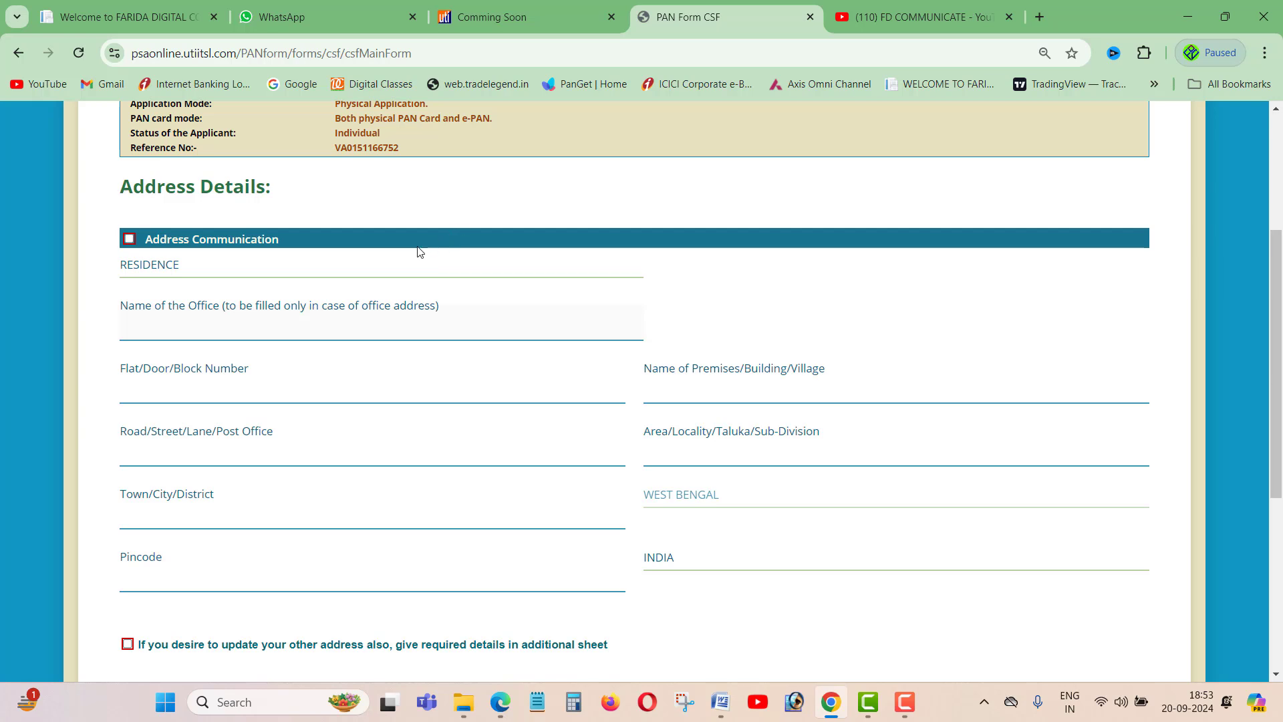
click(273, 266)
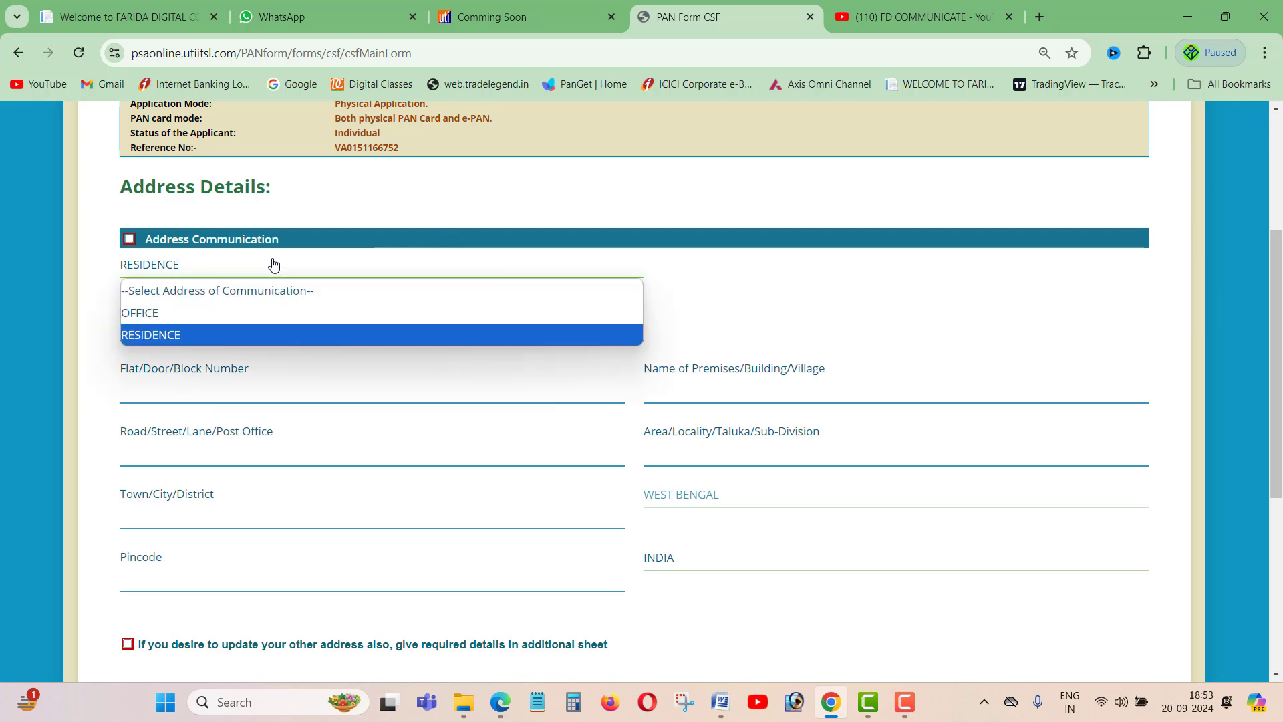
click(155, 336)
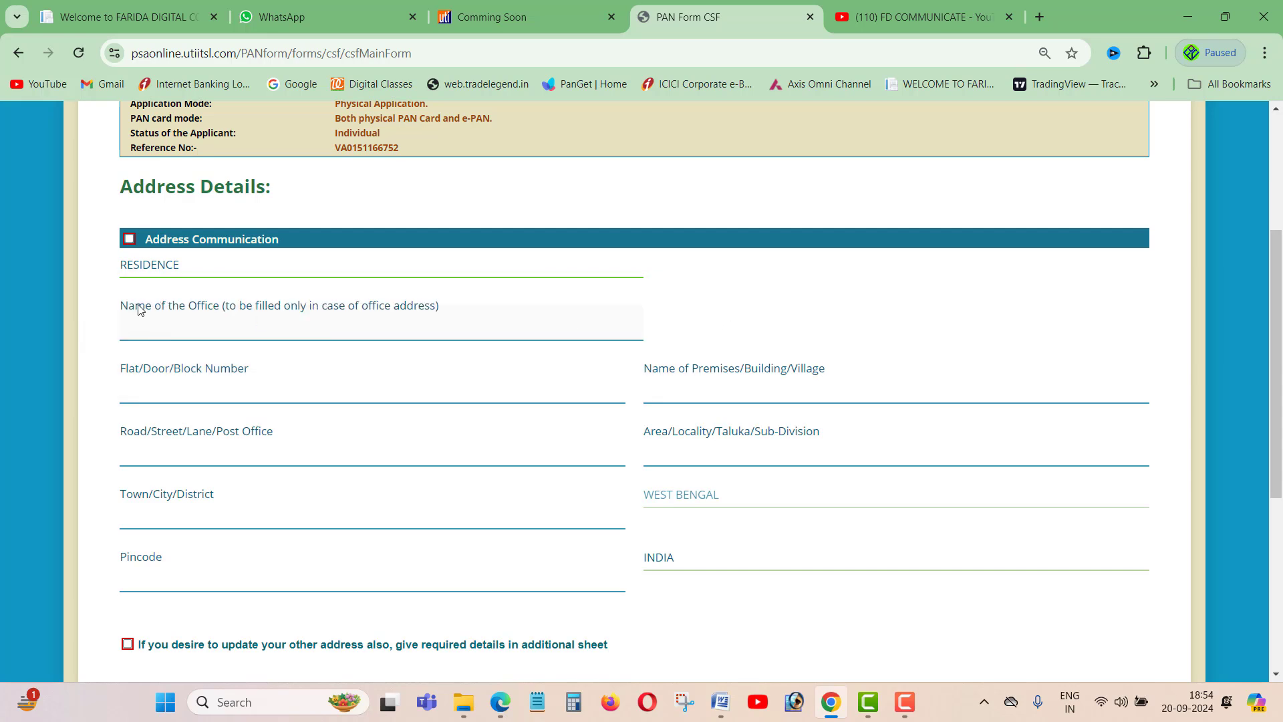
scroll(267, 308, down, 3)
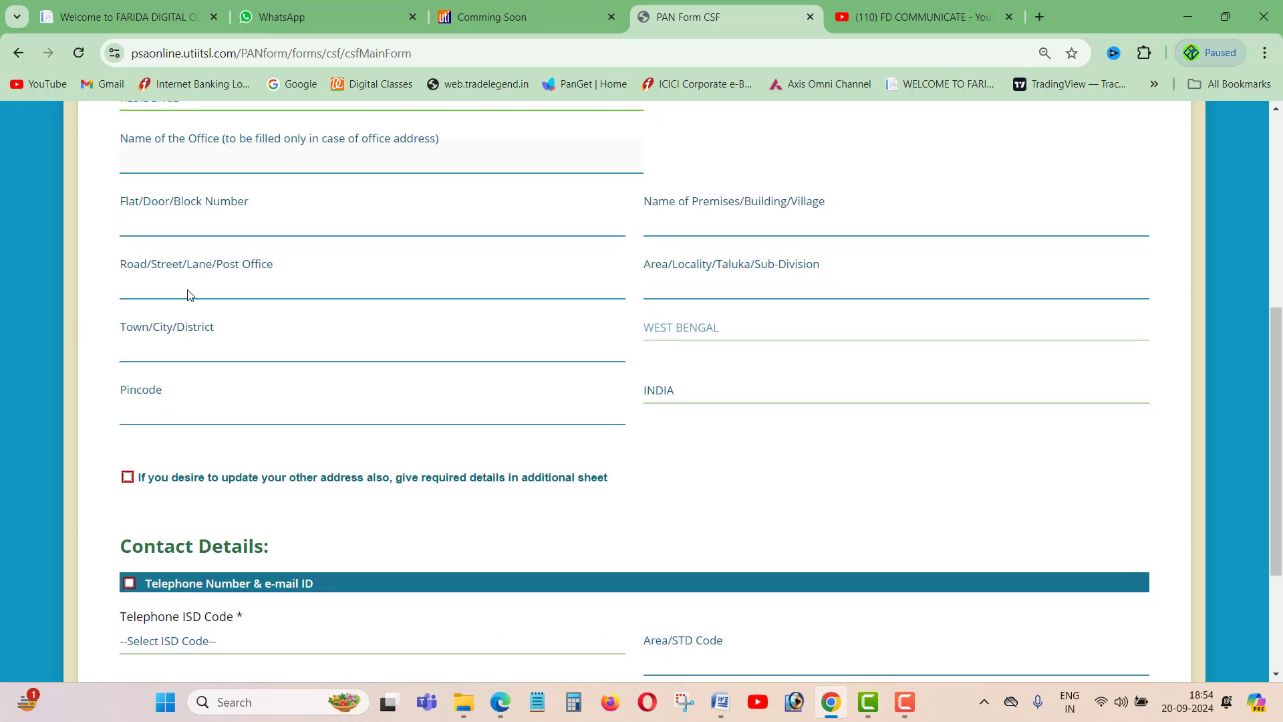
scroll(187, 292, up, 1)
- Review the residence address fields from Flat/Door/Block Number down to Town/City/District
drag(135, 286, 248, 286)
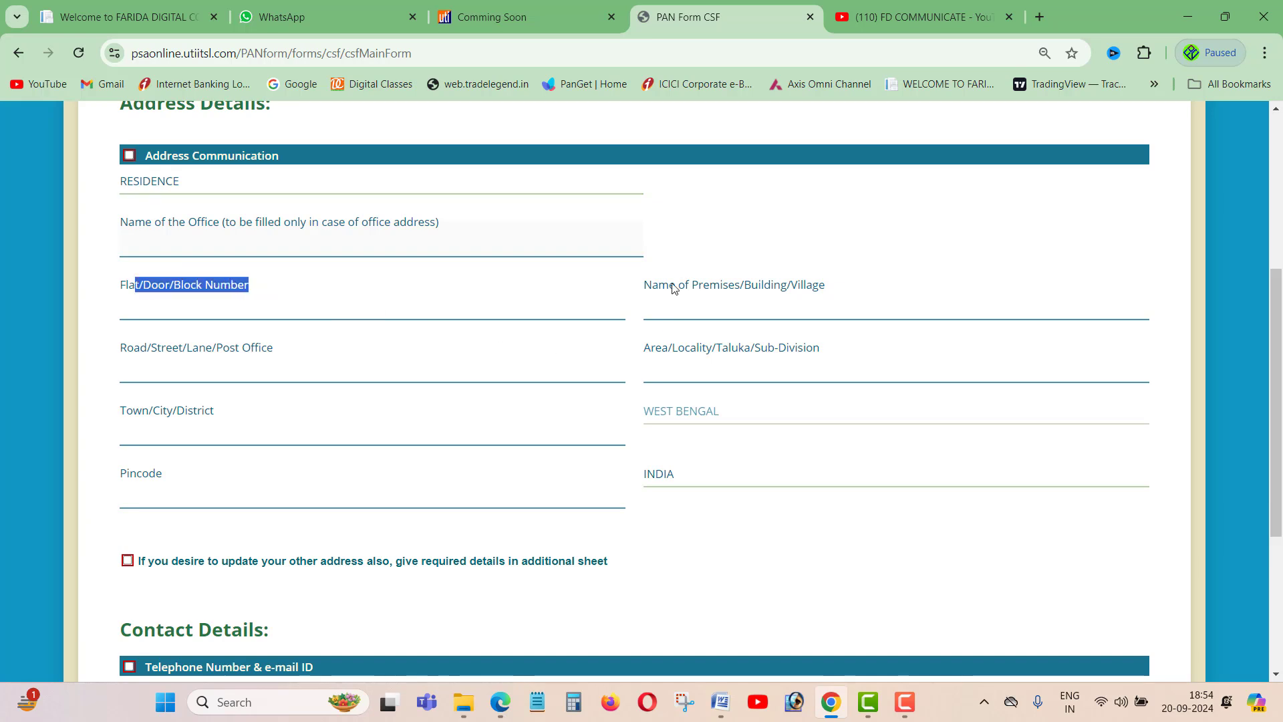
drag(658, 286, 840, 280)
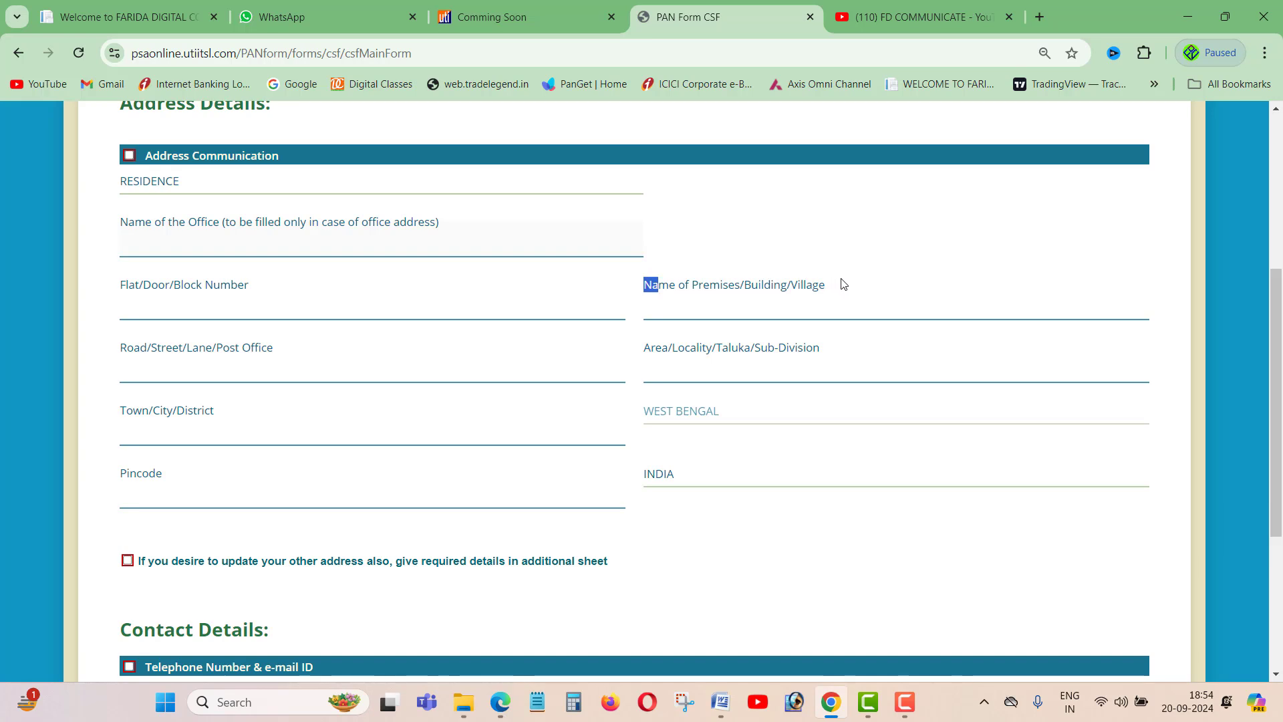
click(888, 241)
drag(126, 348, 278, 352)
drag(661, 347, 816, 346)
scroll(460, 323, down, 1)
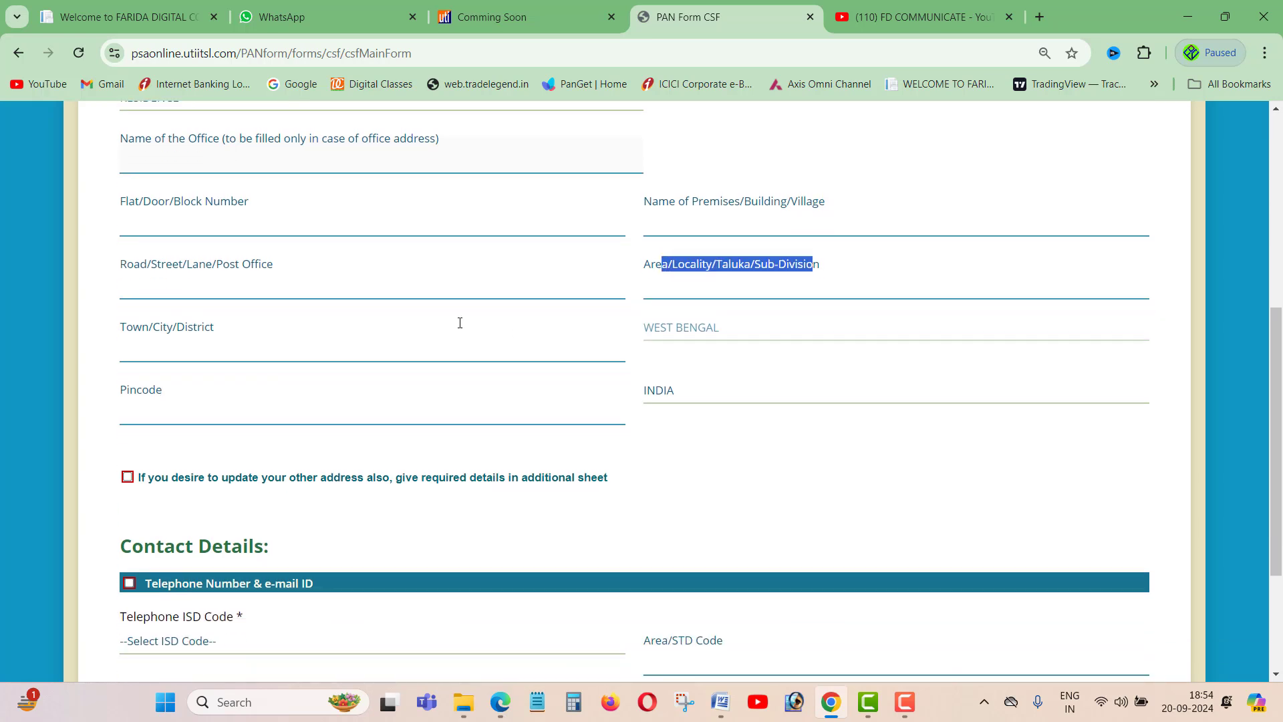
drag(121, 329, 219, 330)
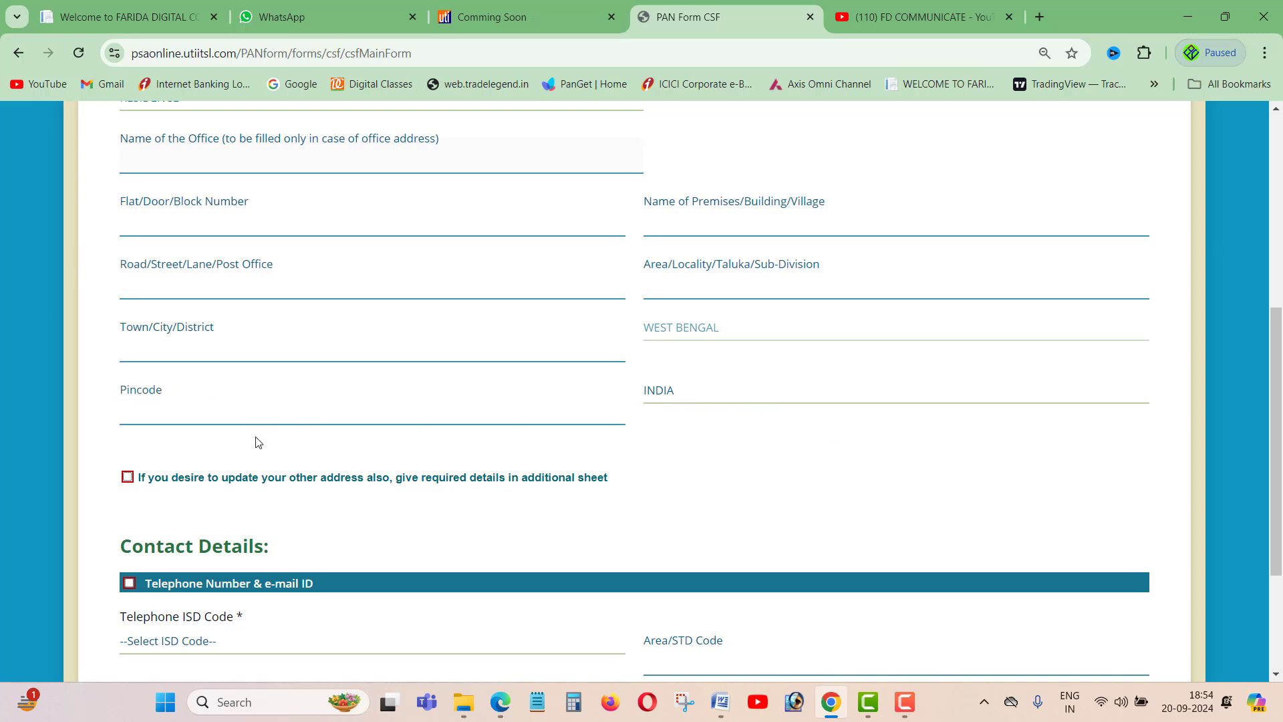
scroll(257, 442, down, 1)
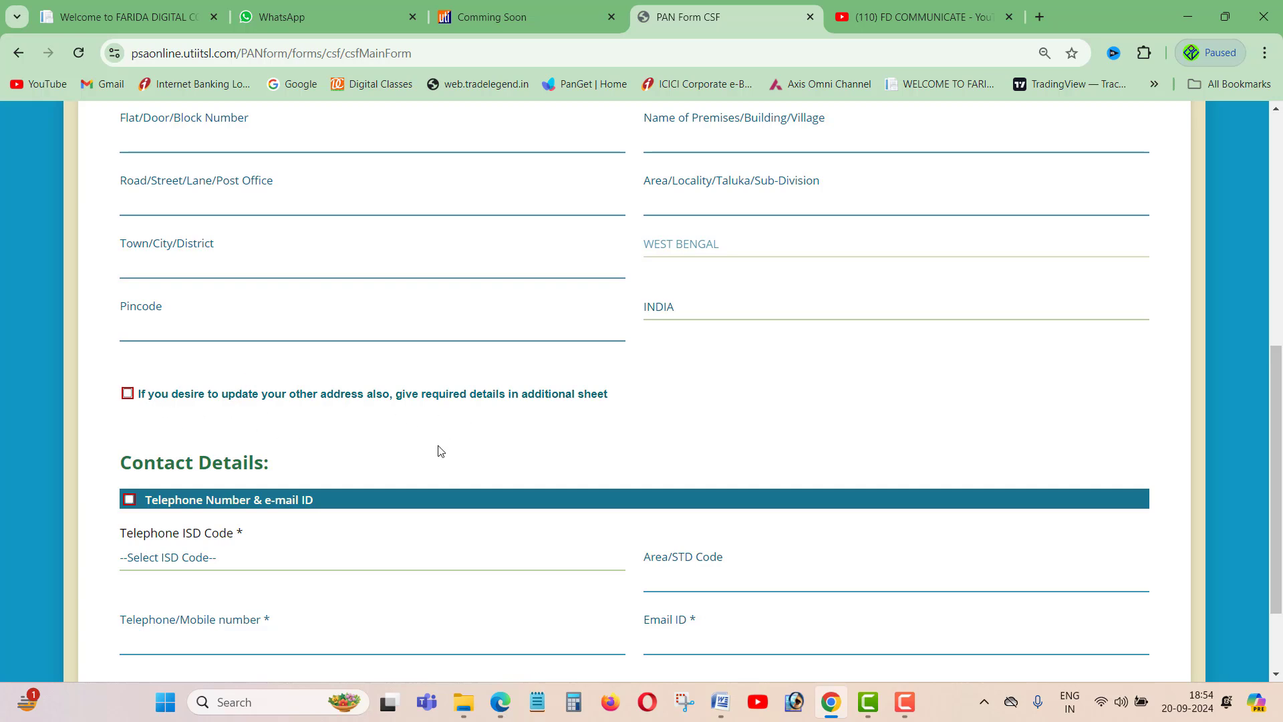
- Set the telephone ISD code in Contact Details to INDIA
scroll(441, 448, down, 1)
drag(136, 385, 266, 382)
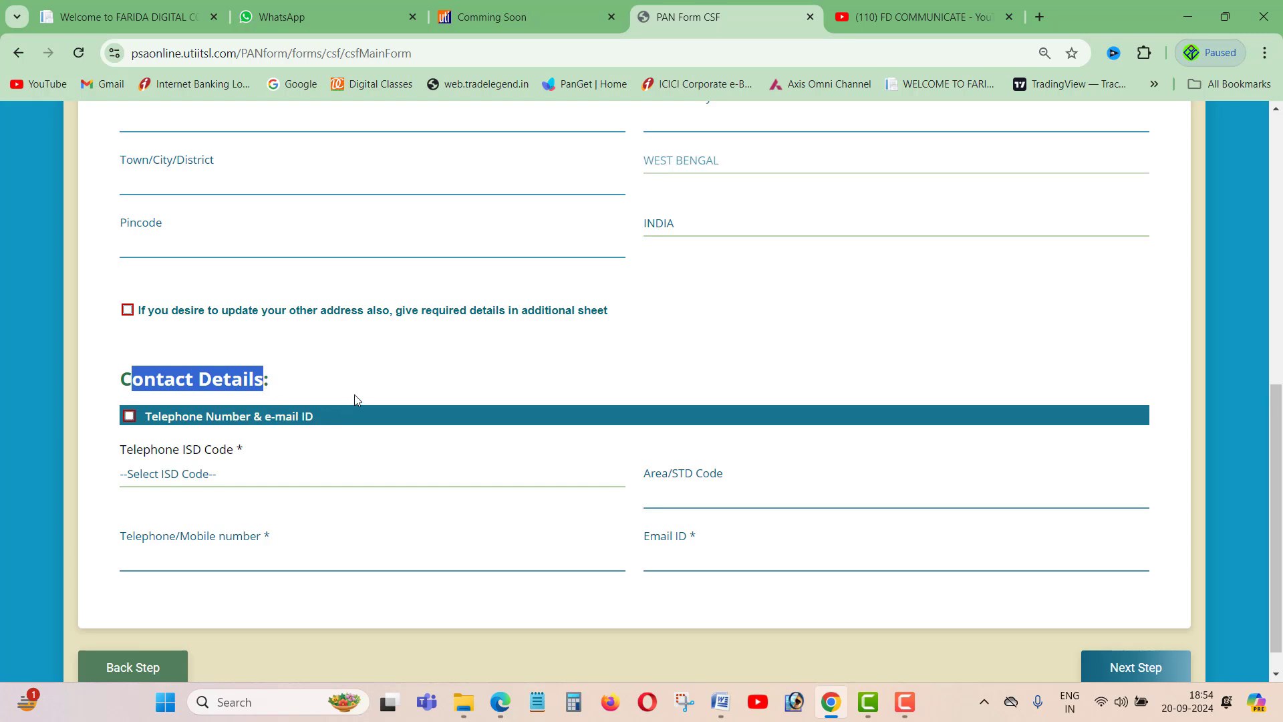
click(292, 458)
click(272, 472)
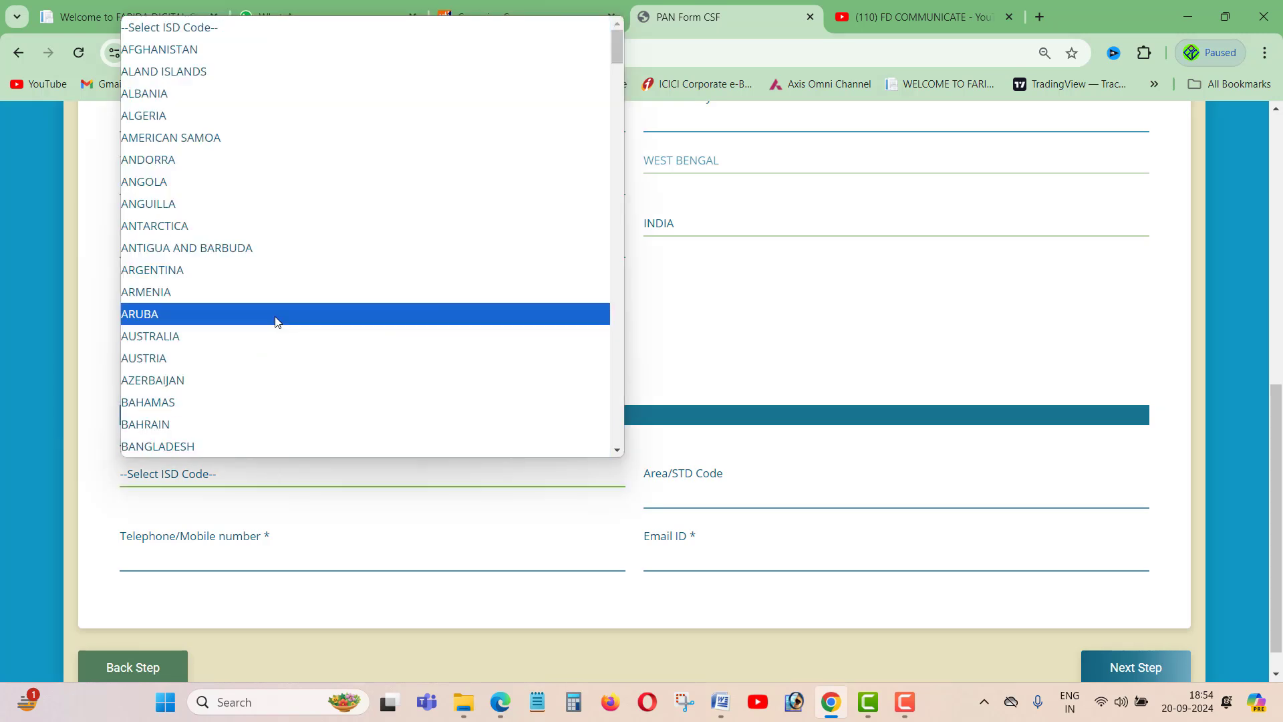
text(india)
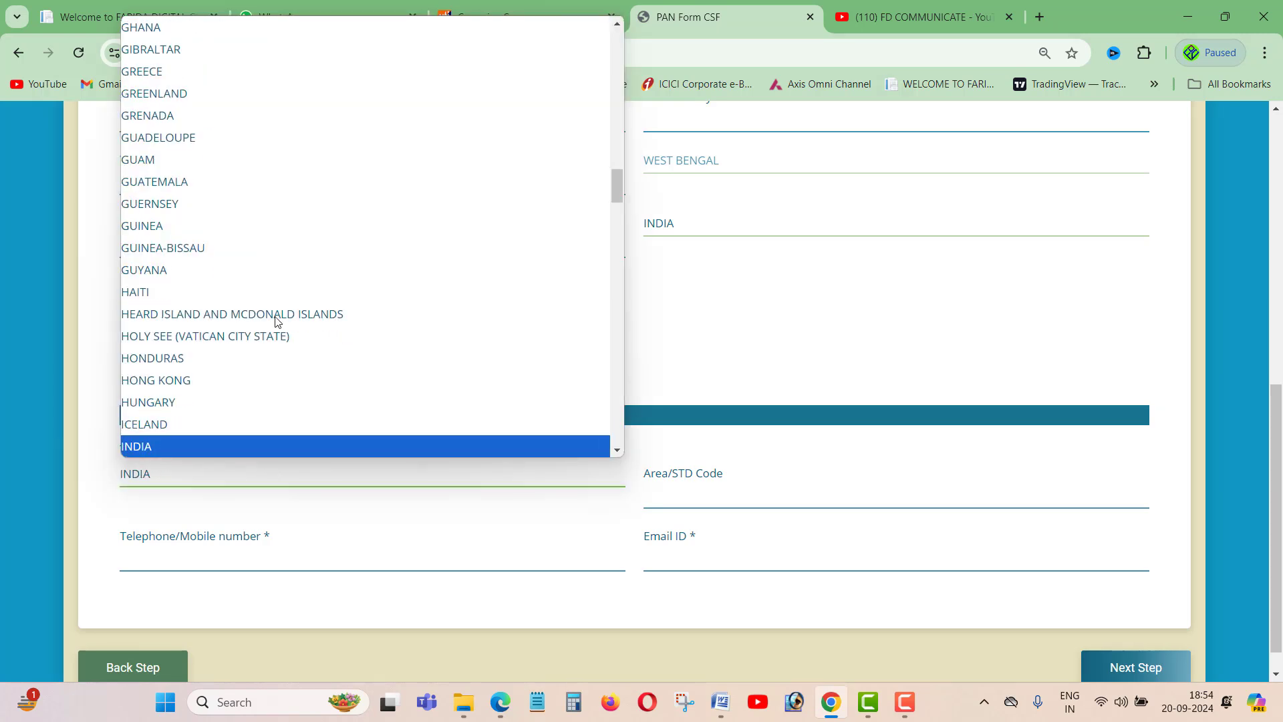
key(Return)
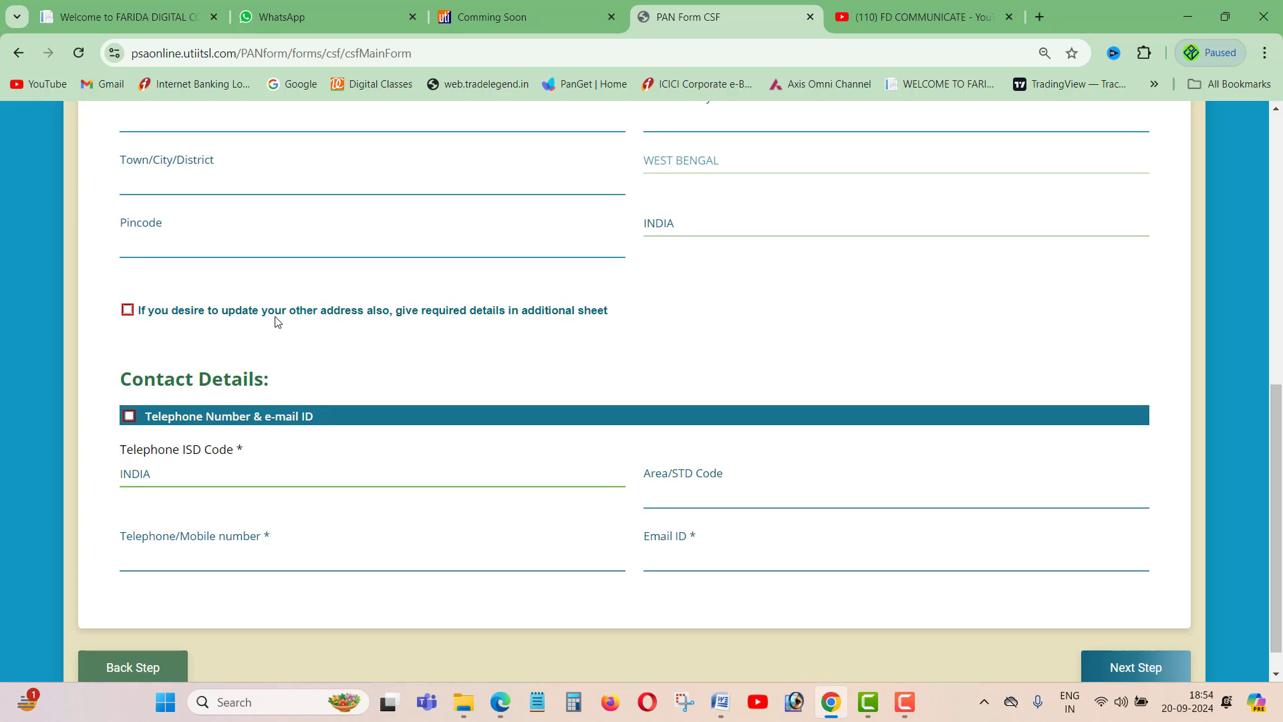
- Review the mobile number and required Email ID fields
scroll(461, 394, down, 1)
drag(172, 512, 267, 509)
drag(649, 509, 700, 509)
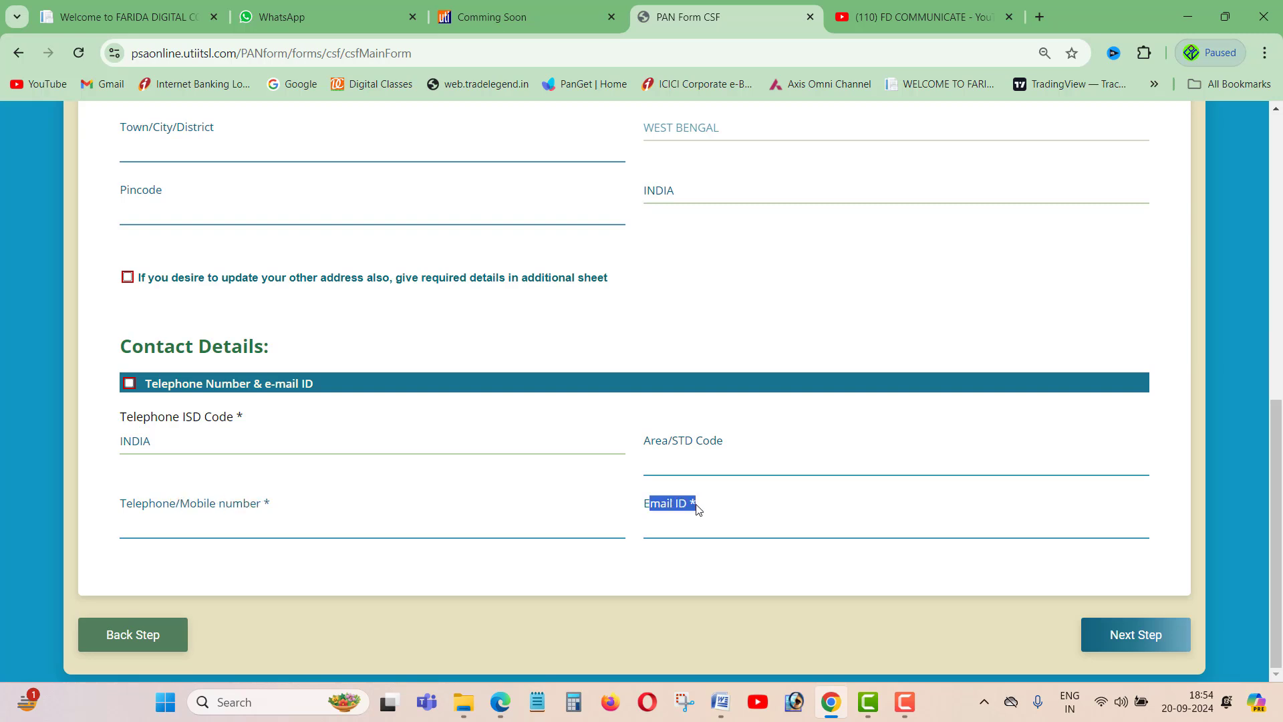
click(573, 492)
drag(645, 504, 687, 506)
click(786, 308)
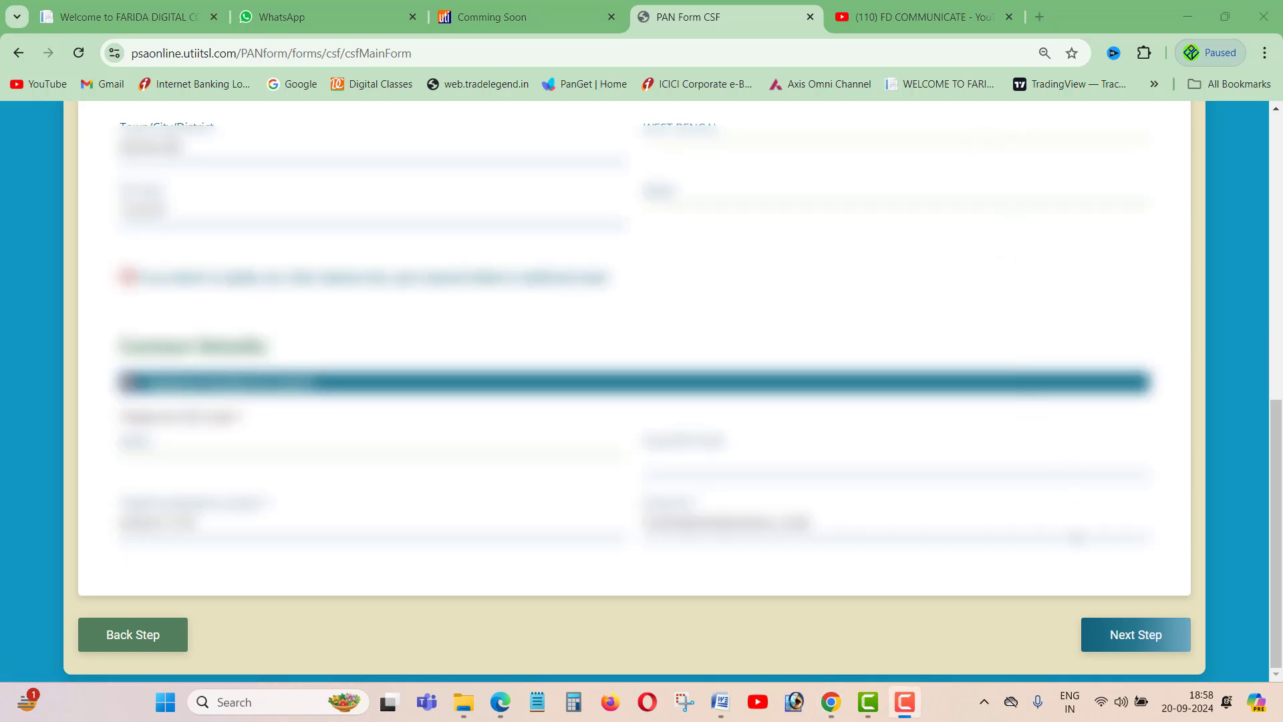
- Go to the final form step and enter the applicant's name in the declaration
click(1126, 634)
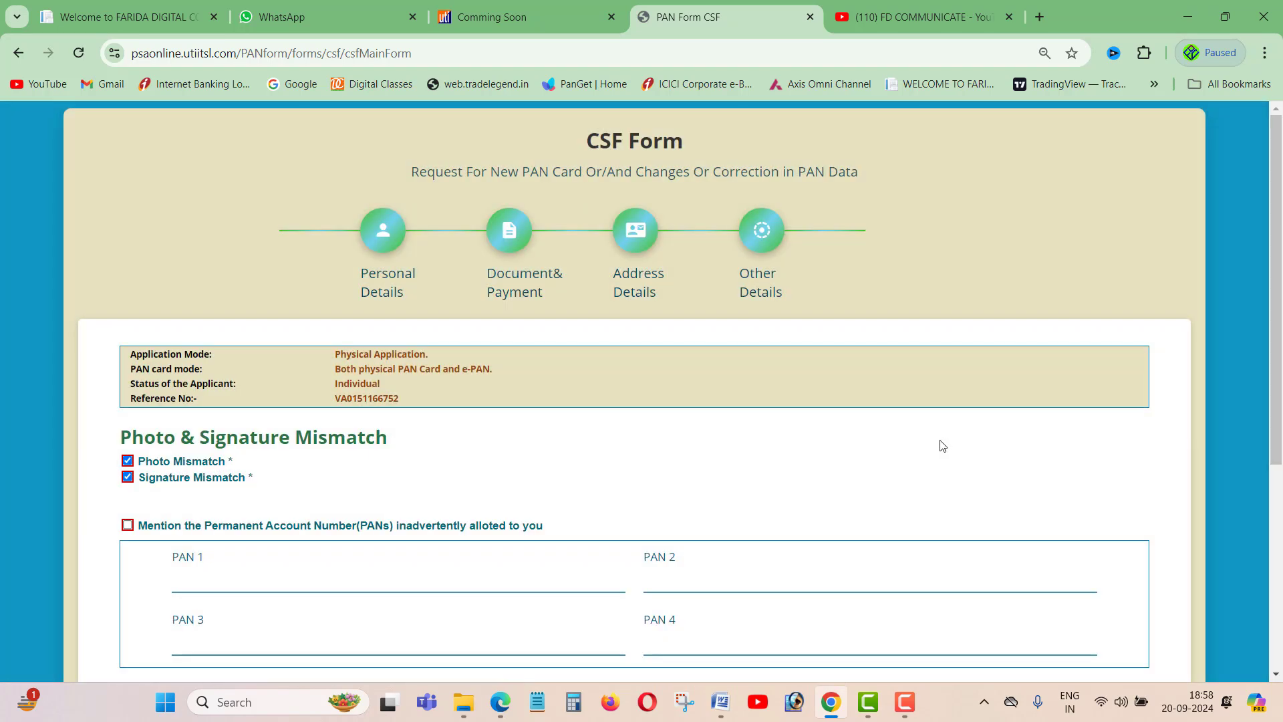
scroll(932, 447, down, 2)
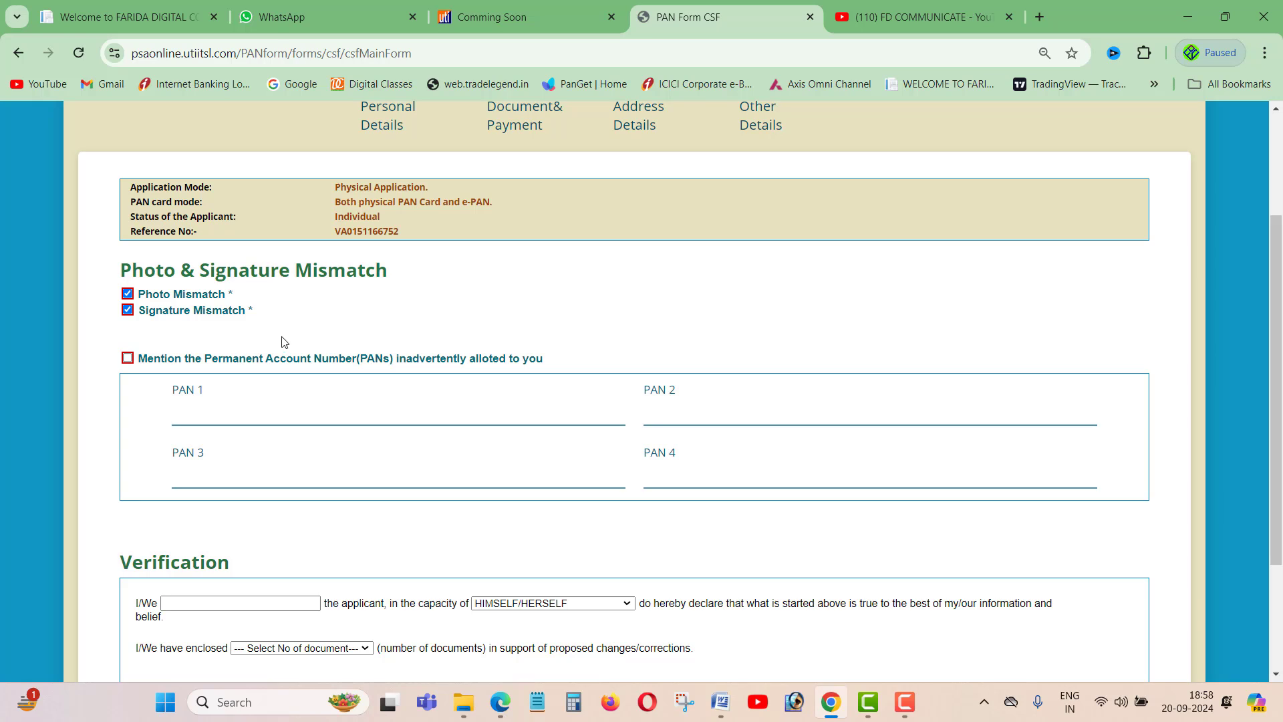
scroll(281, 340, down, 1)
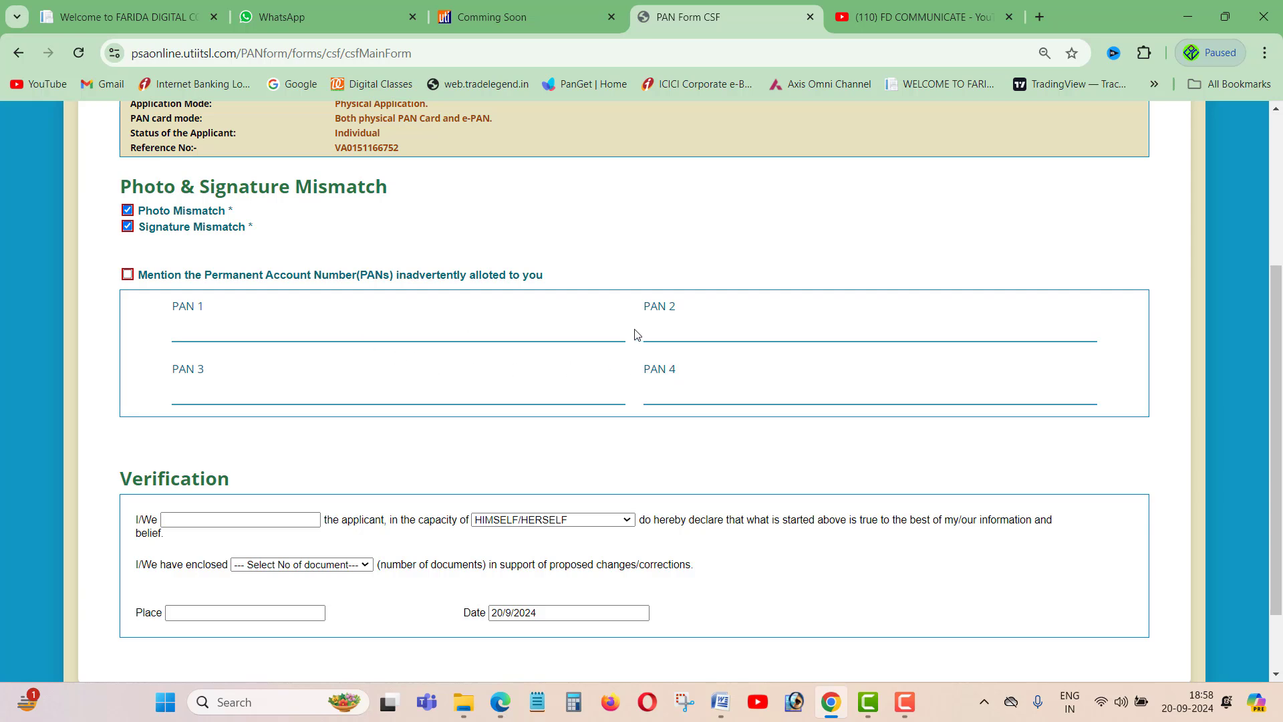
scroll(640, 335, down, 1)
click(239, 435)
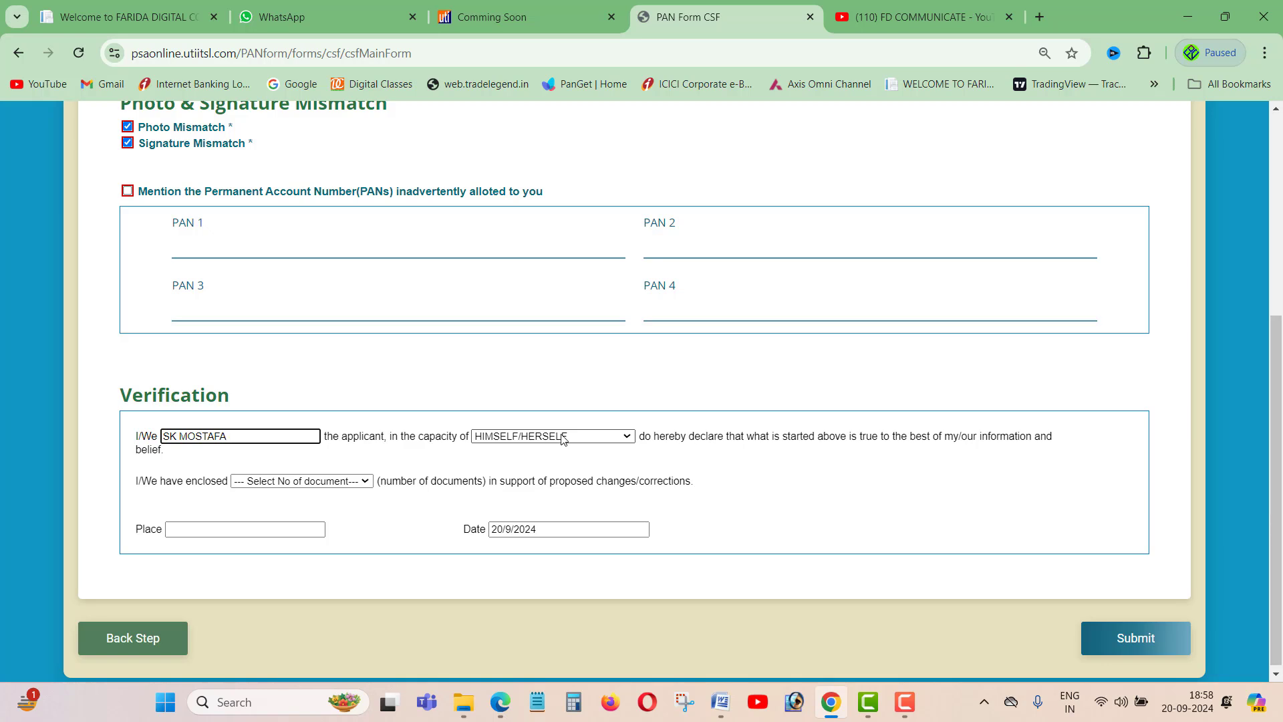
- Set the number of enclosed documents to 4
click(303, 480)
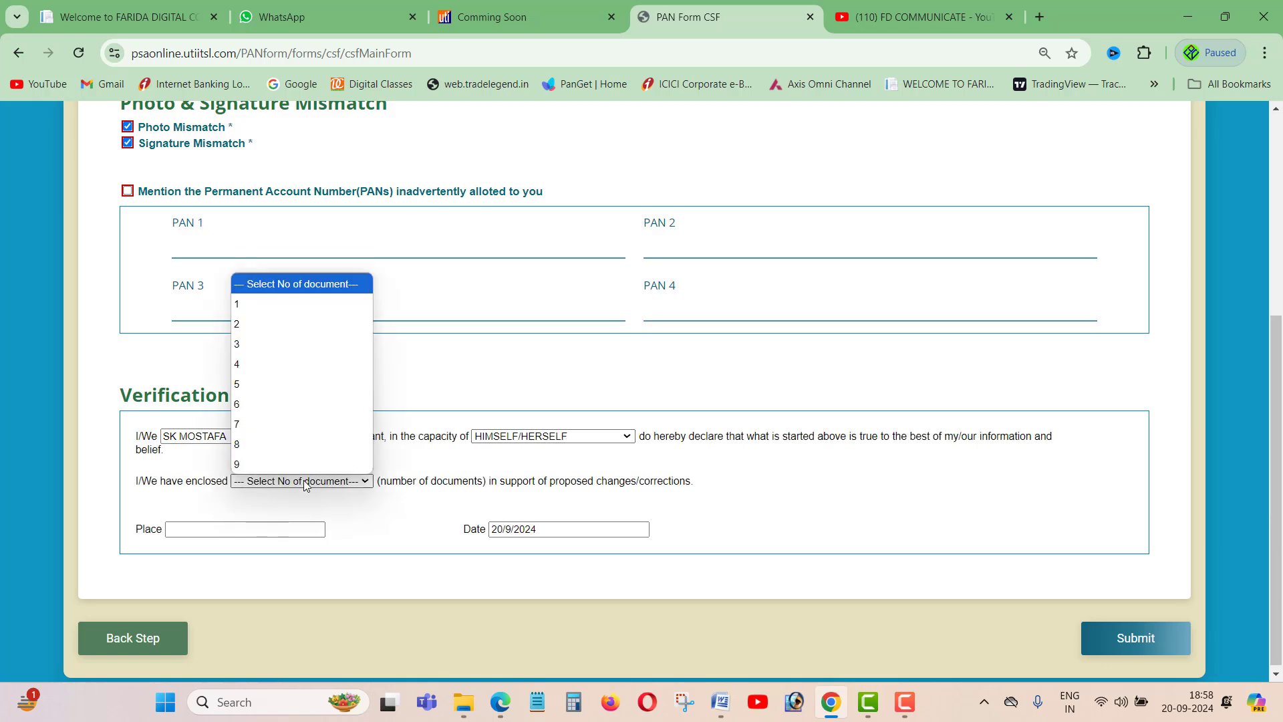
click(267, 371)
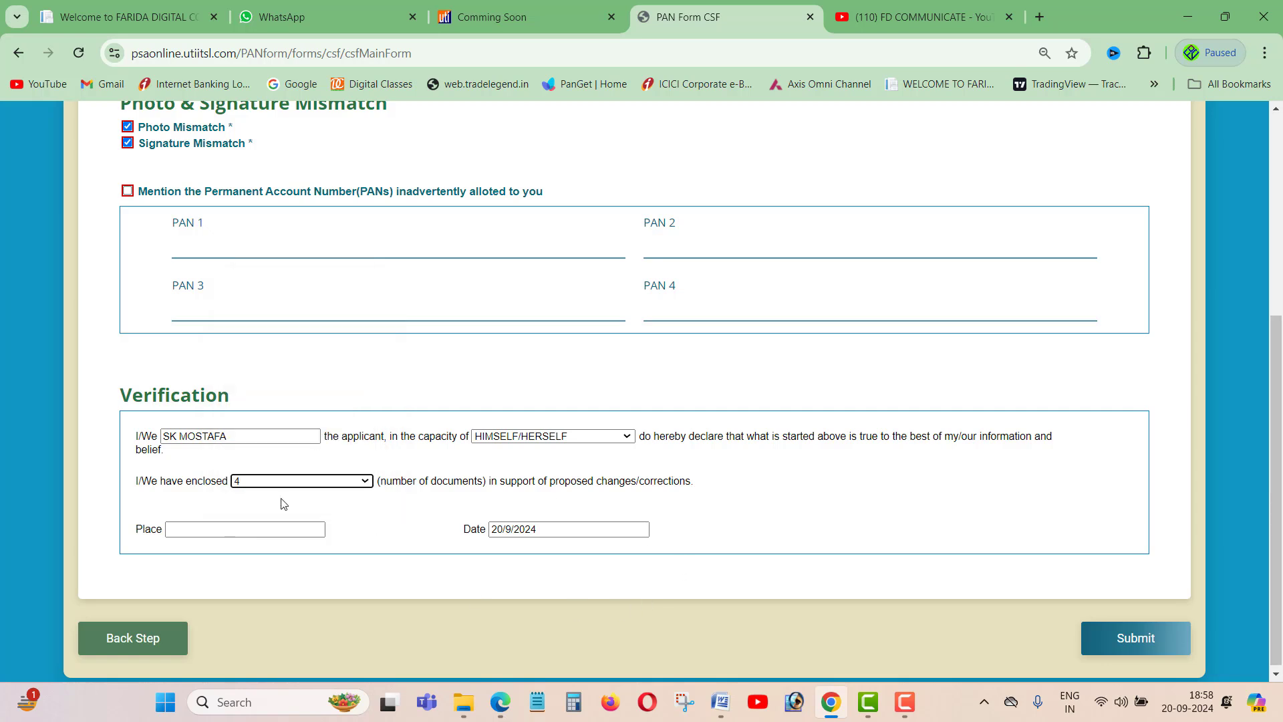
click(283, 481)
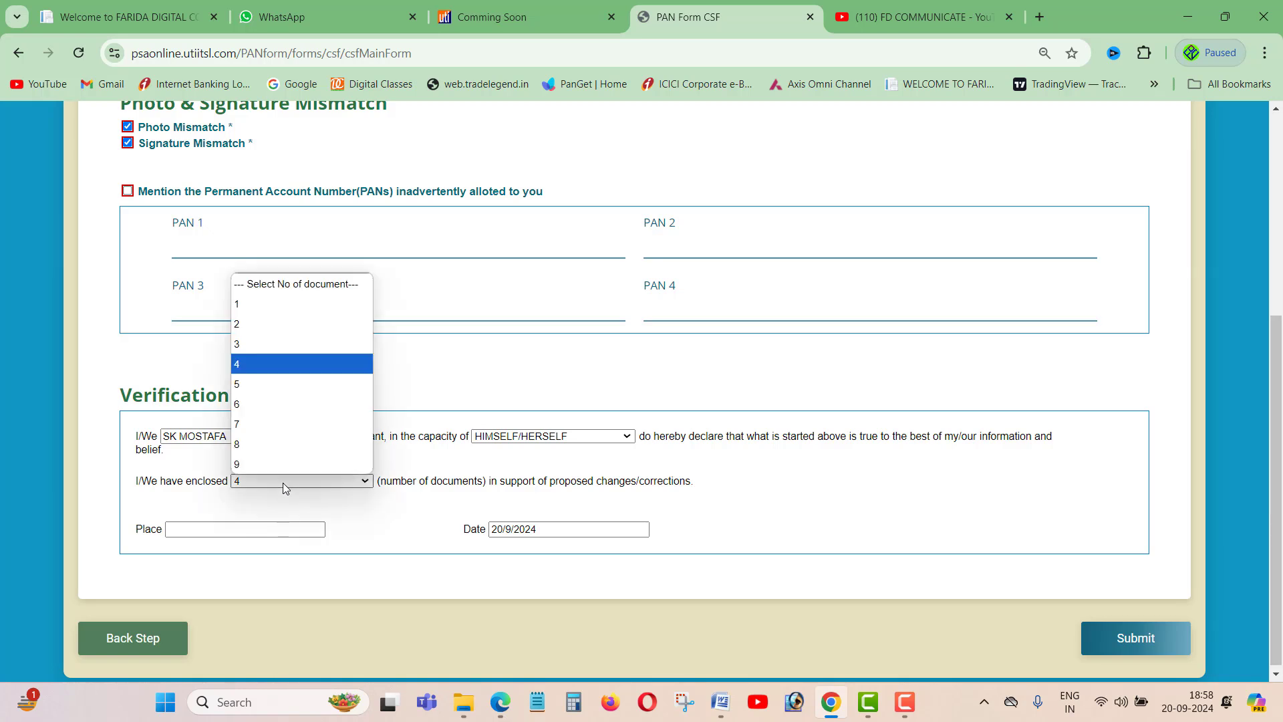
click(247, 349)
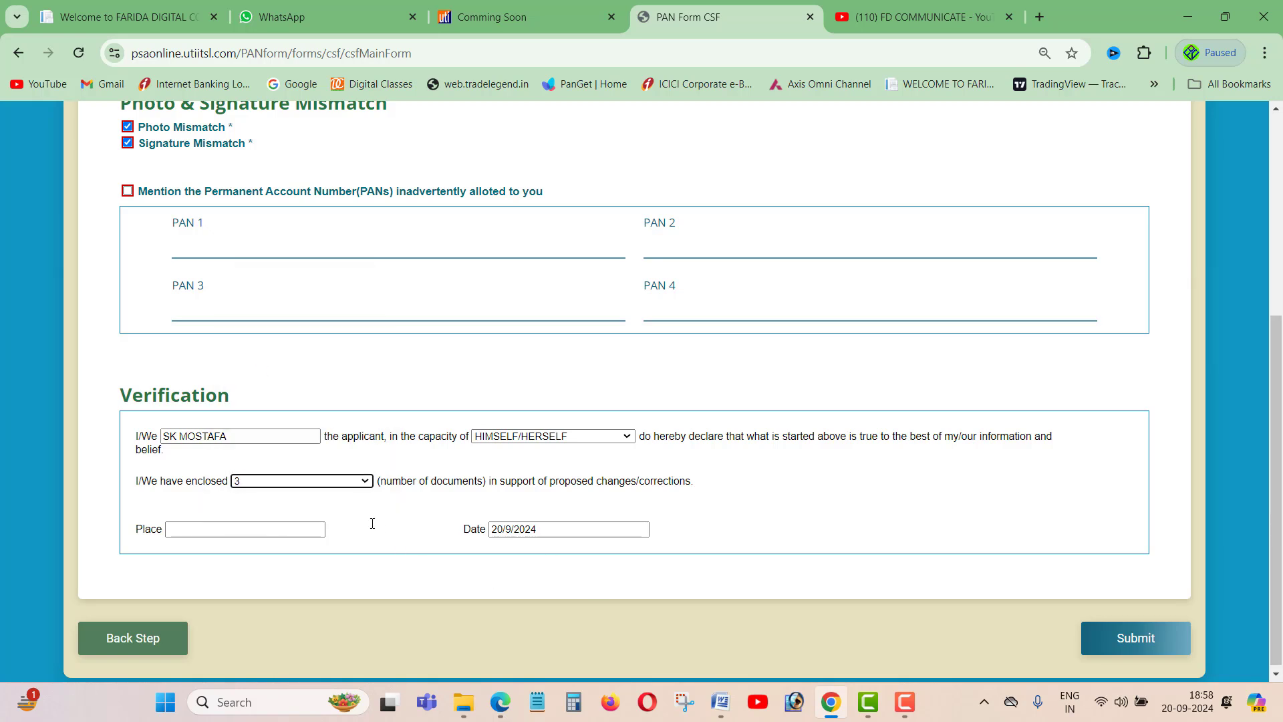
click(355, 482)
click(278, 365)
- Enter the place of declaration and submit the CSF correction form
click(199, 530)
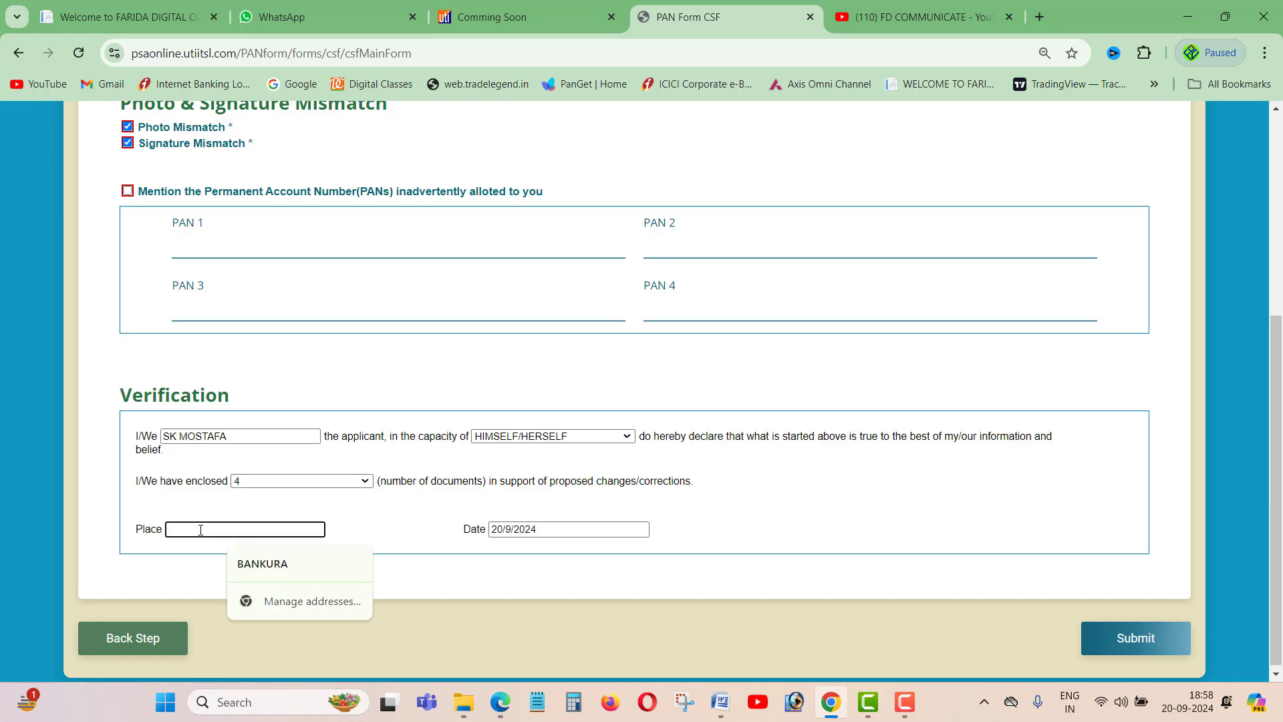
text(PAN)
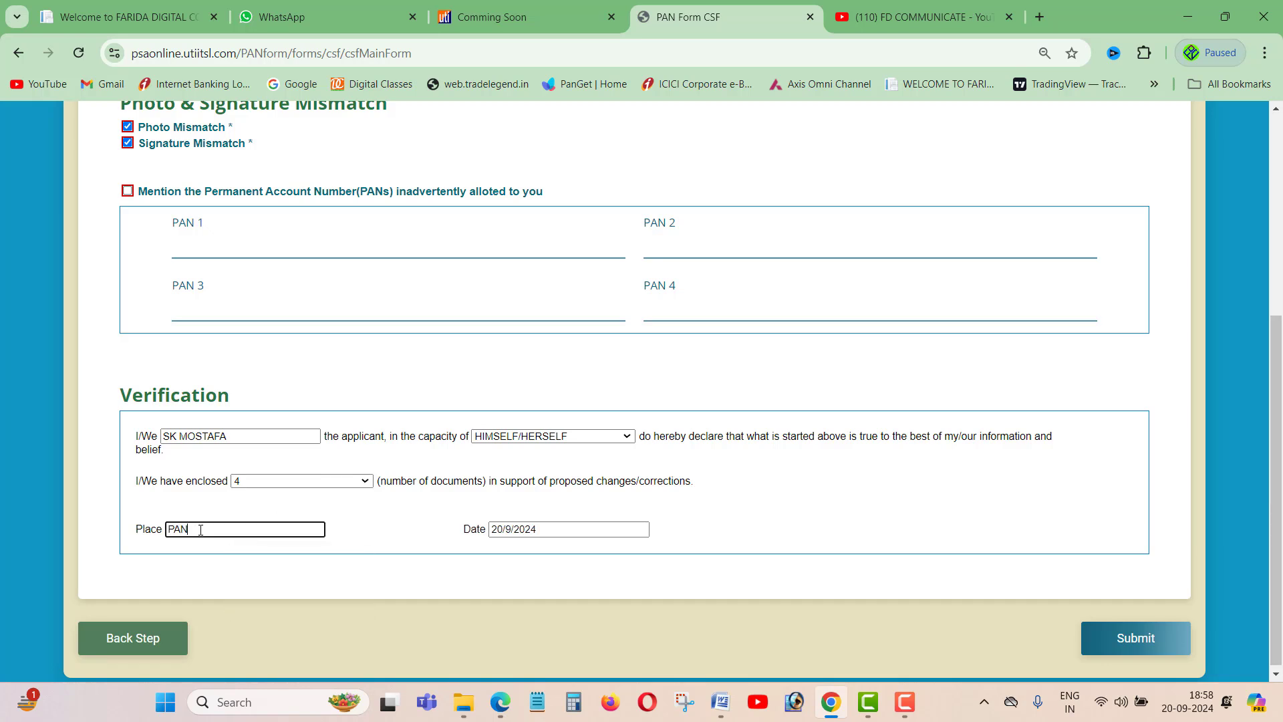
text(ASOL)
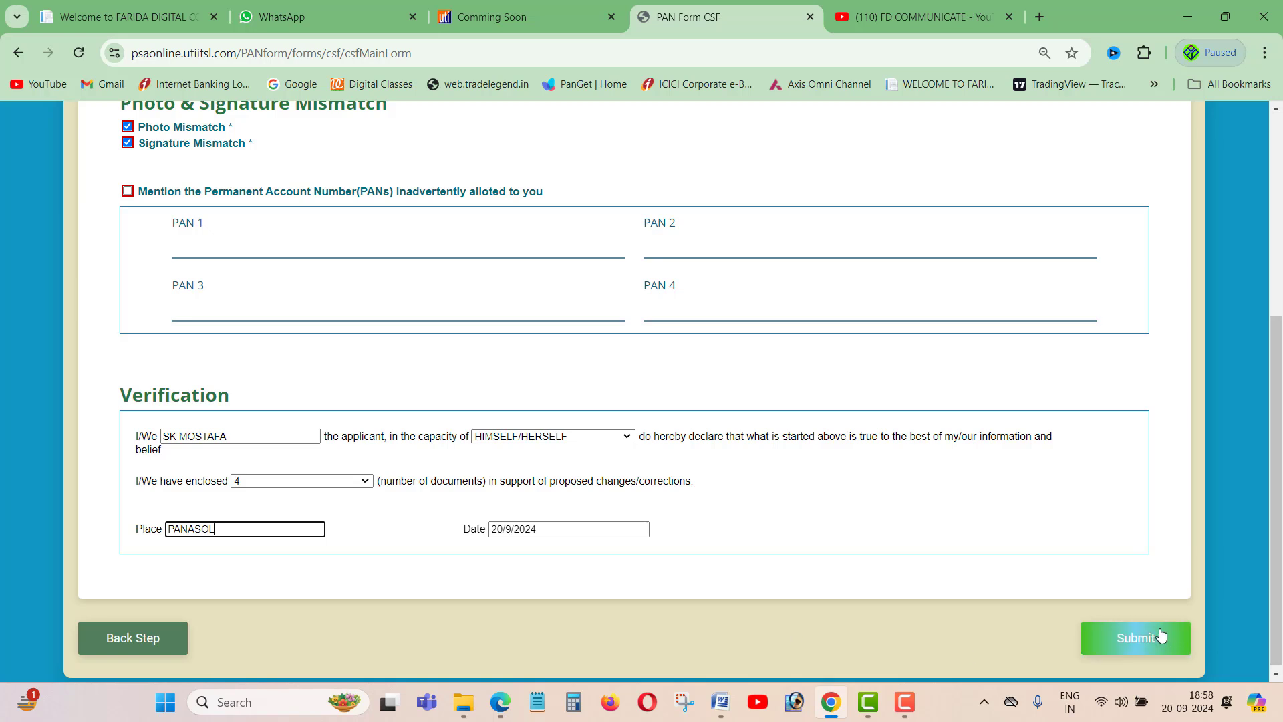
click(1149, 631)
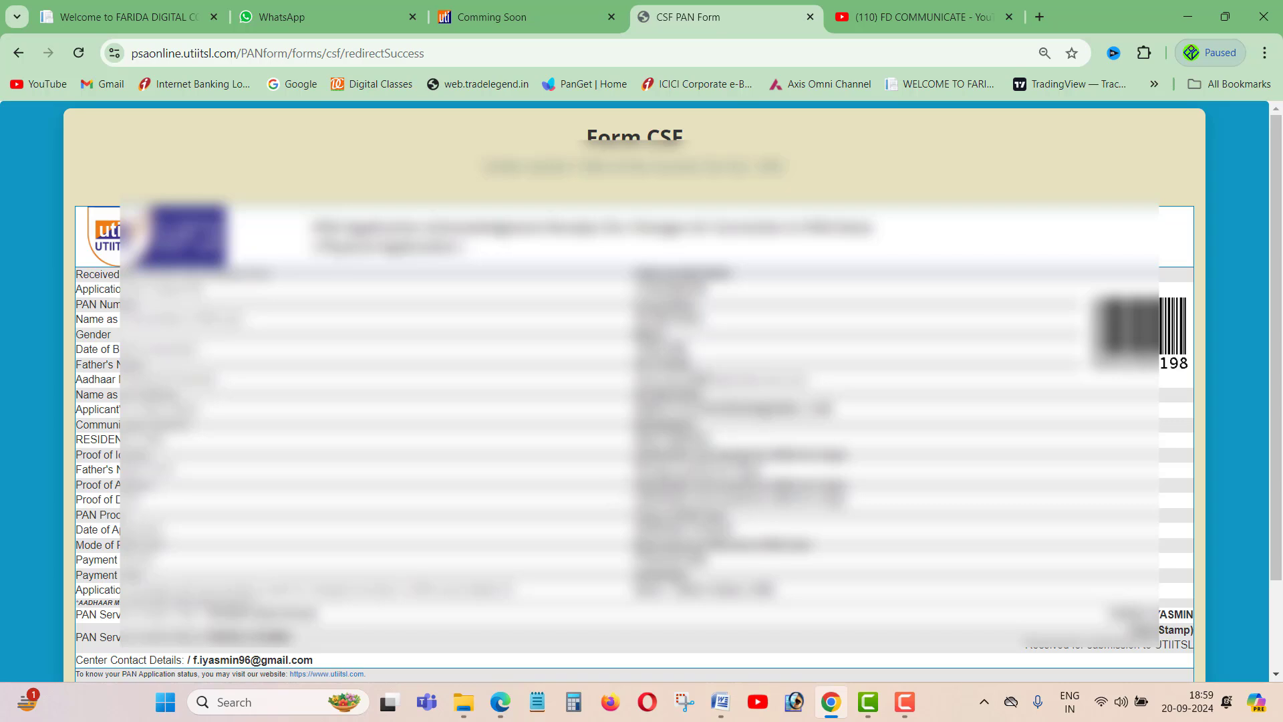
- Browse the FD COMMUNICATE YouTube channel page
click(908, 15)
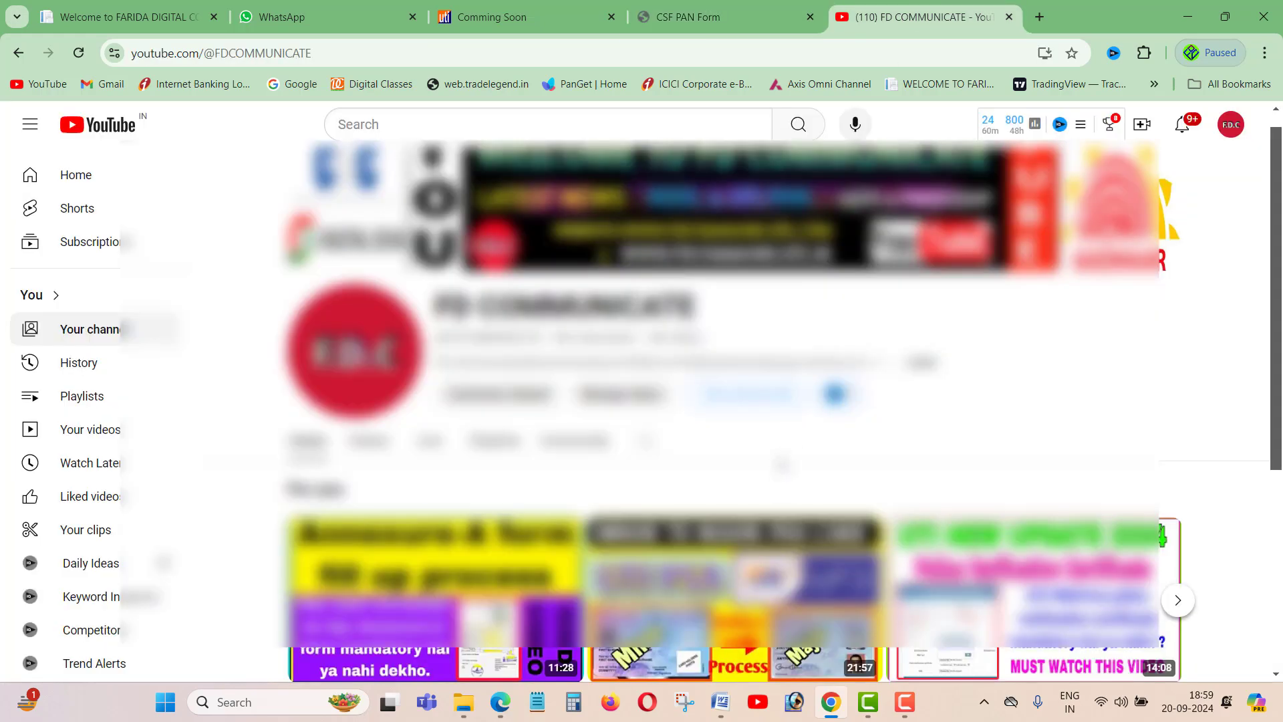
scroll(781, 462, down, 2)
scroll(780, 463, up, 4)
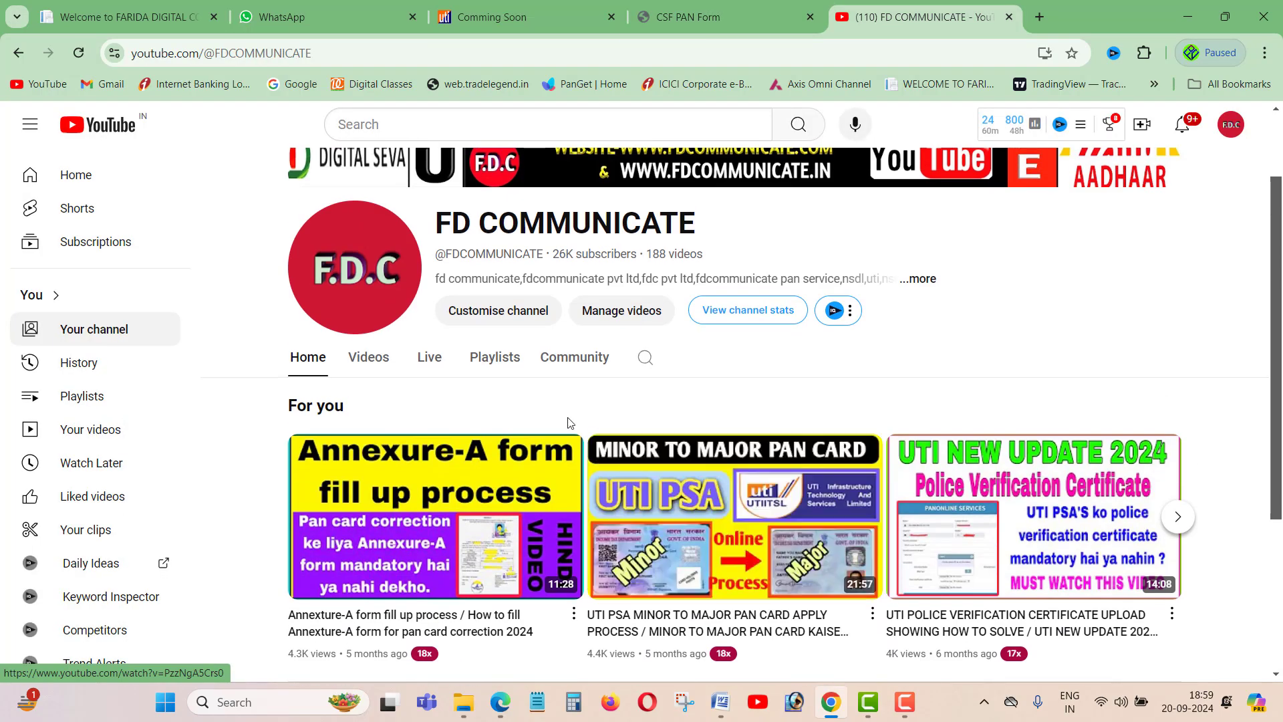
scroll(621, 444, down, 4)
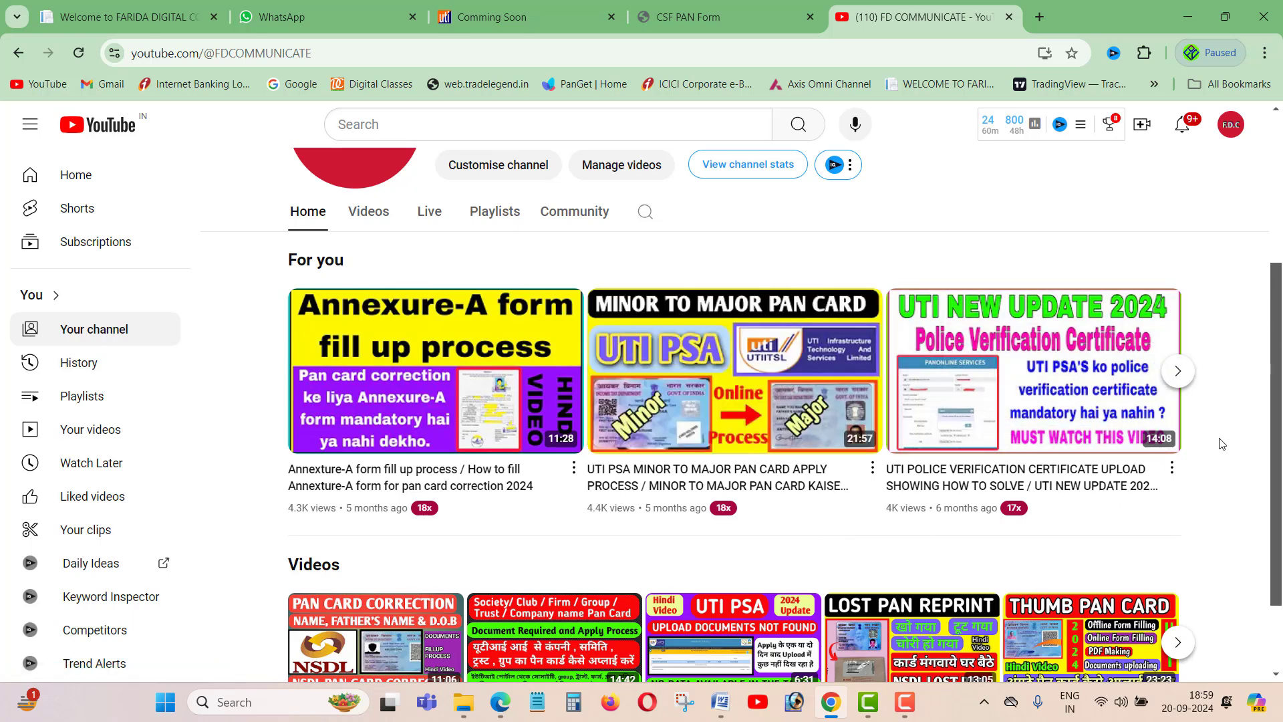
scroll(1222, 444, down, 2)
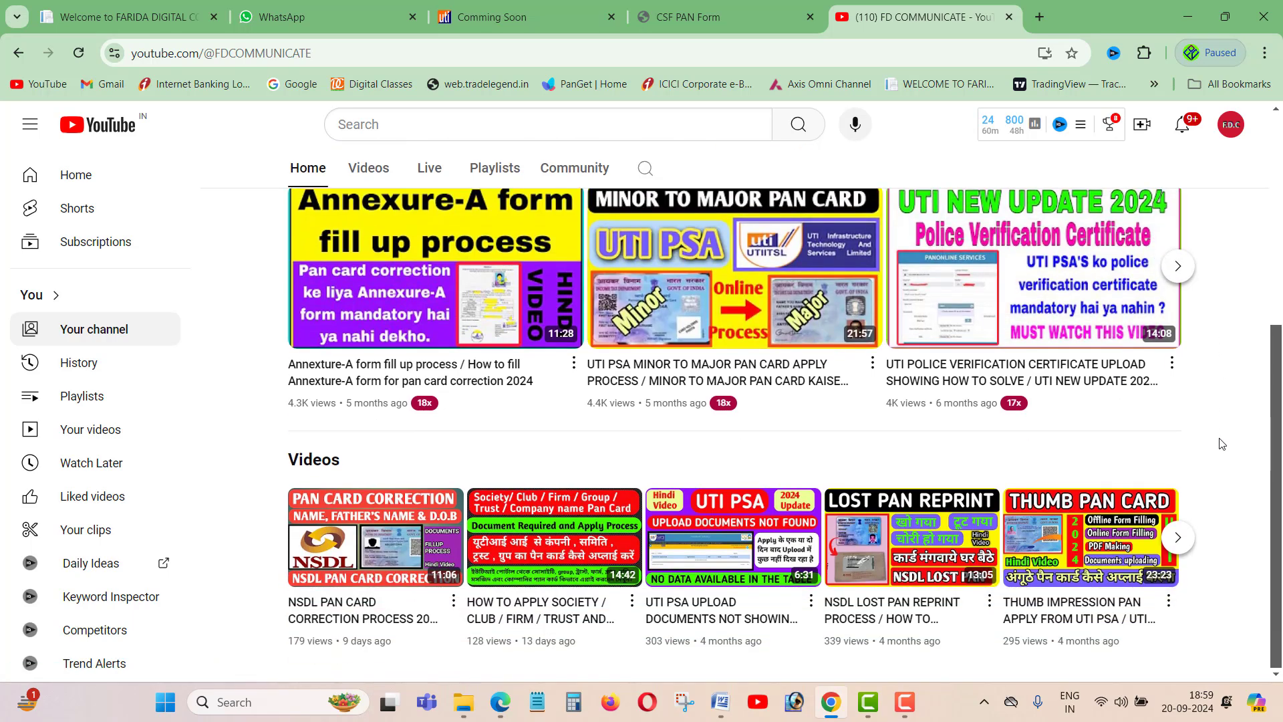
scroll(1102, 468, up, 5)
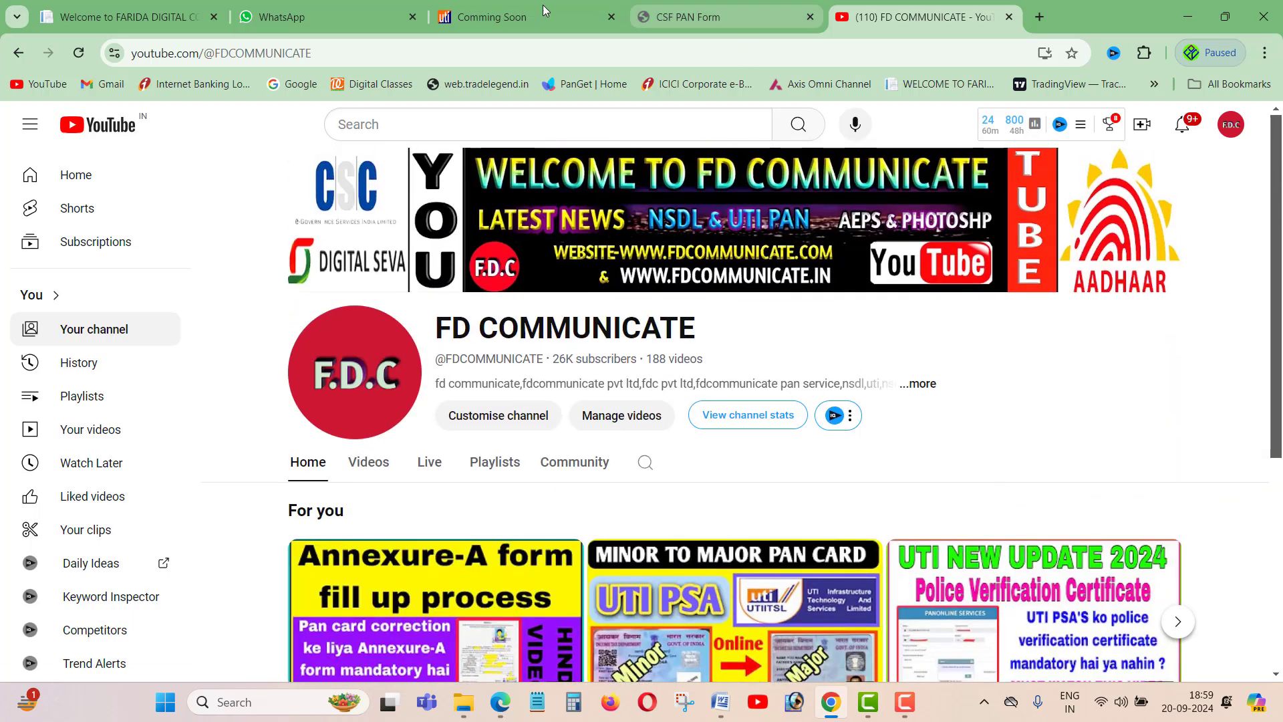
- Switch between the acknowledgement and channel, then go to the PANONLINE SERVICES Coming Soon page
click(712, 18)
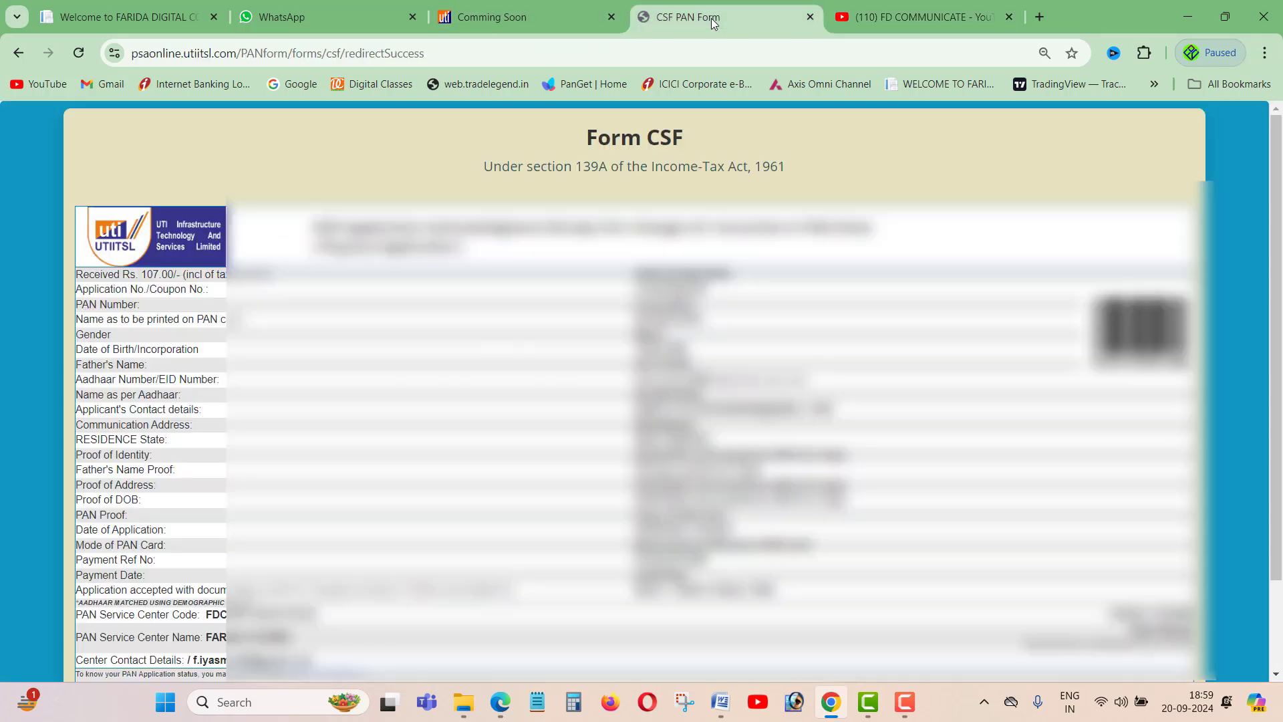
click(829, 18)
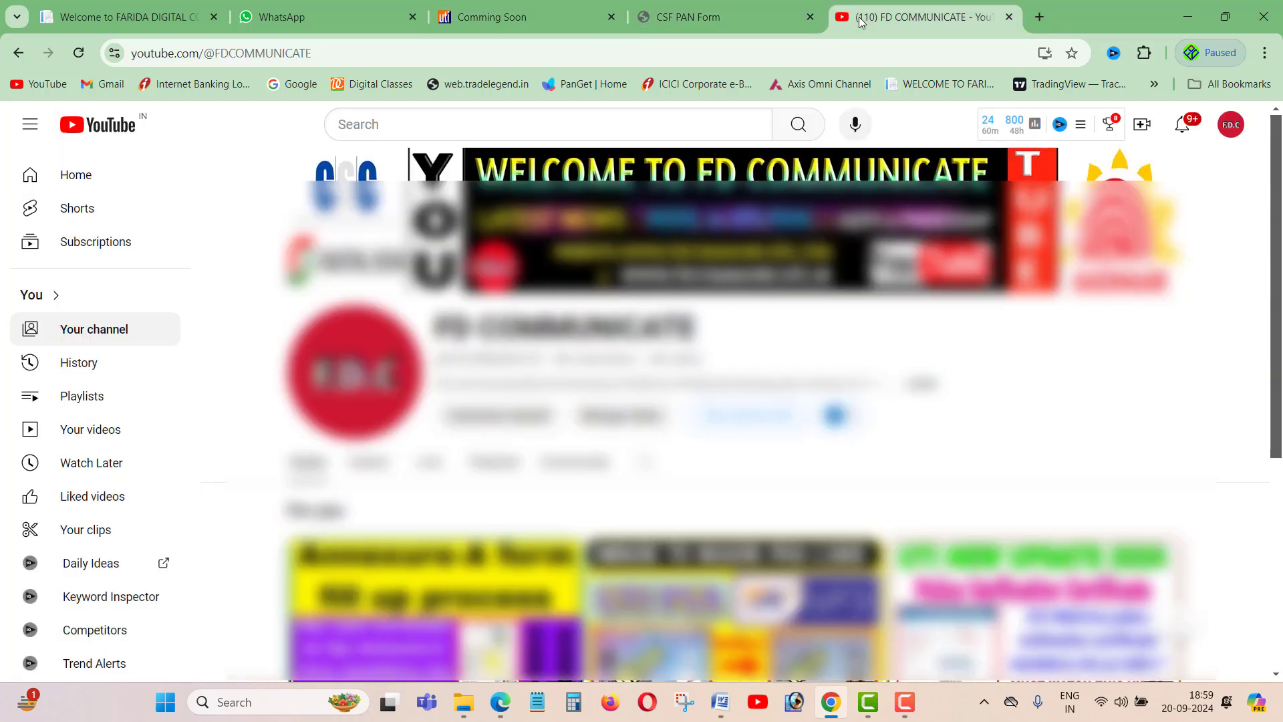
click(704, 19)
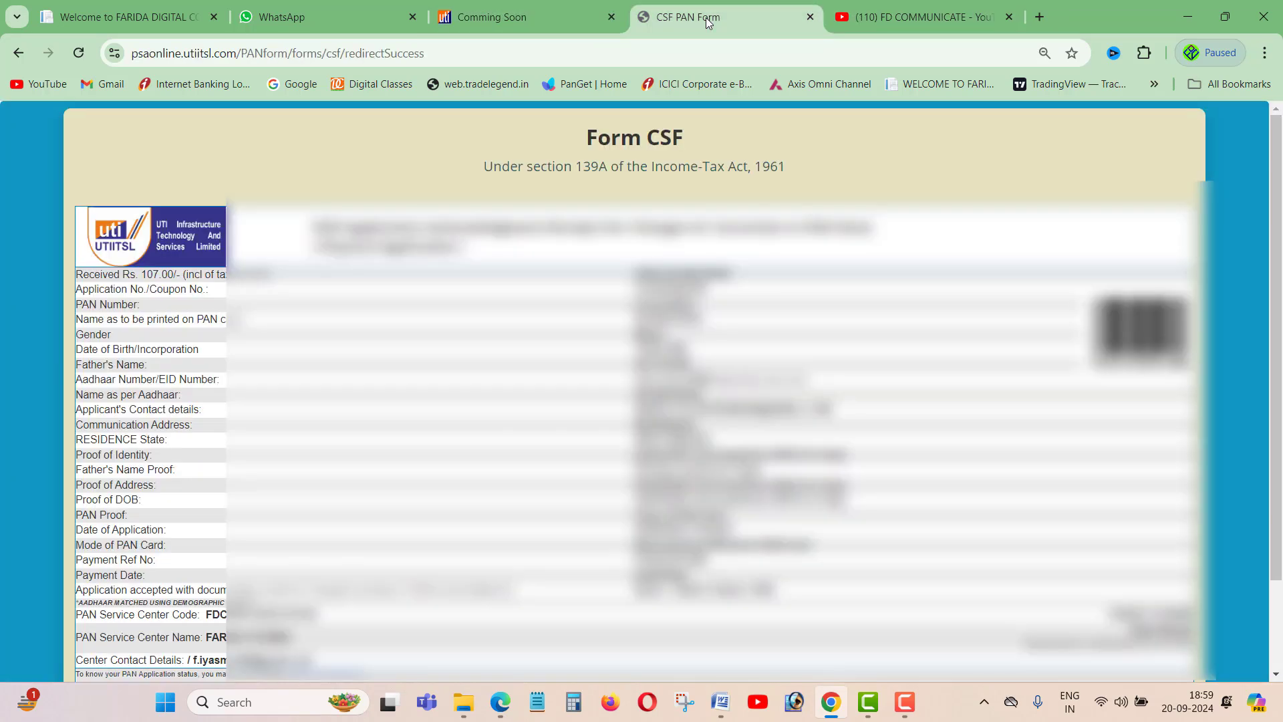
mouse_move(721, 701)
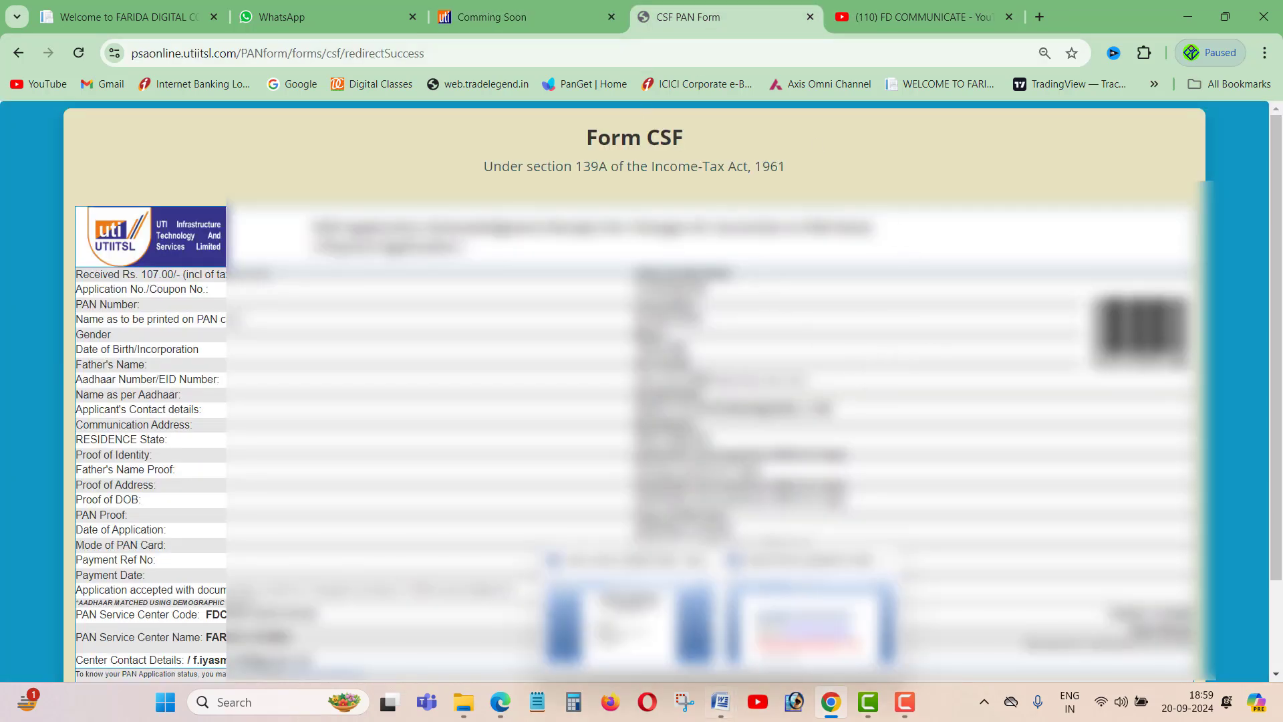
click(508, 17)
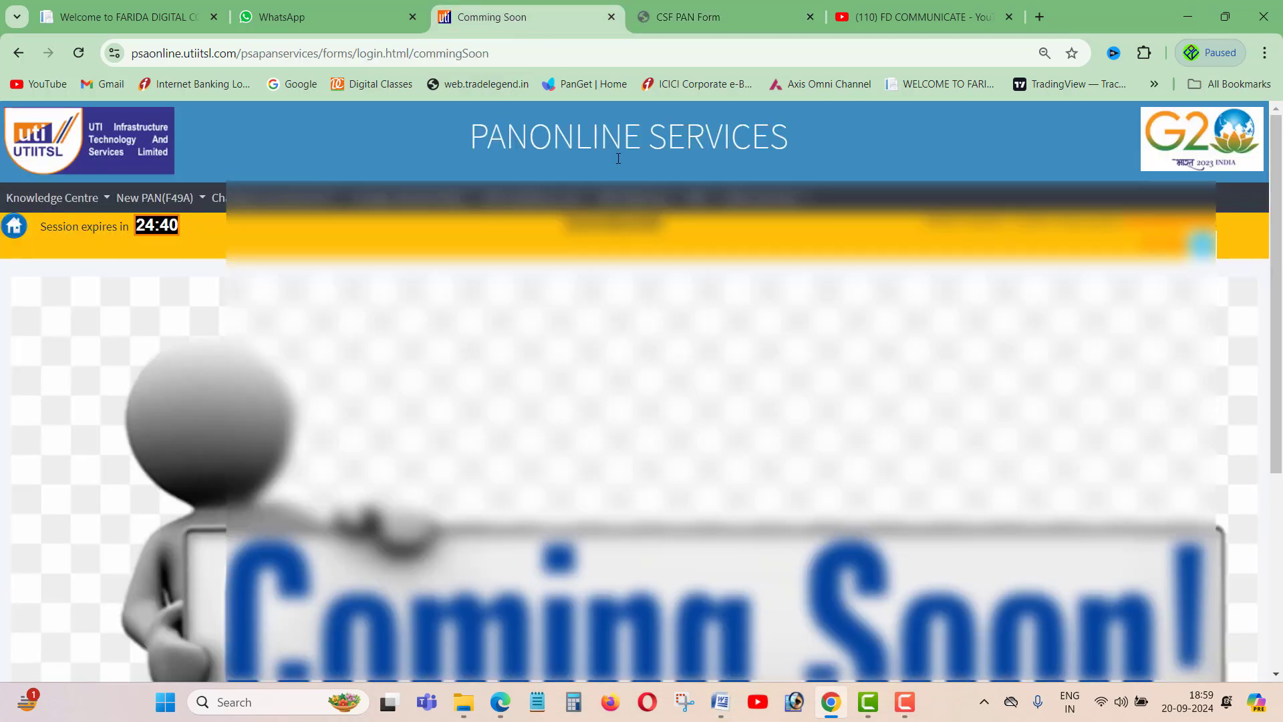